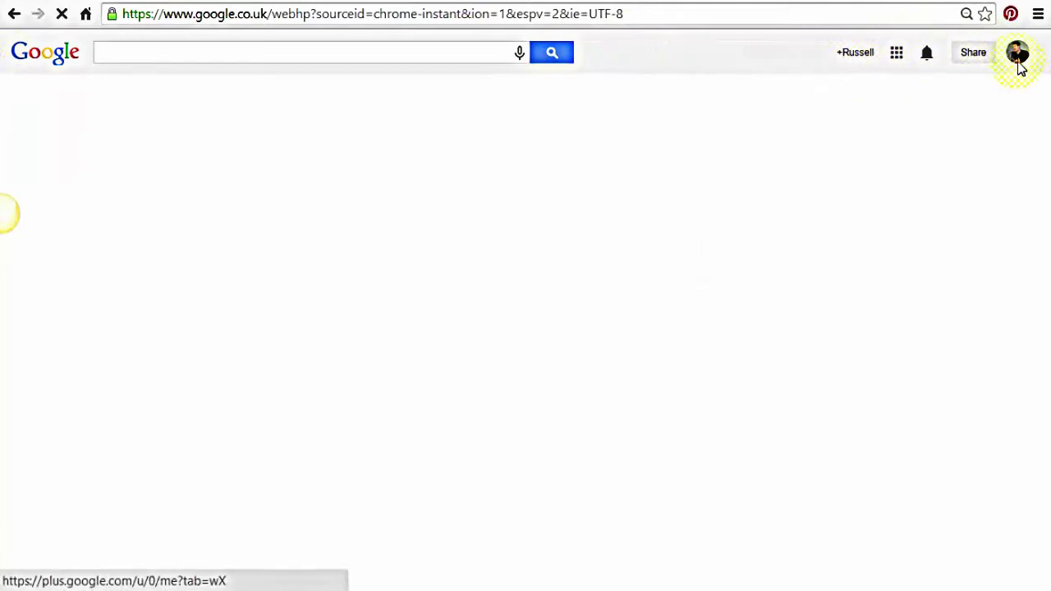
Open the Google apps panel and expand it to show more services, including Blogger
click(895, 57)
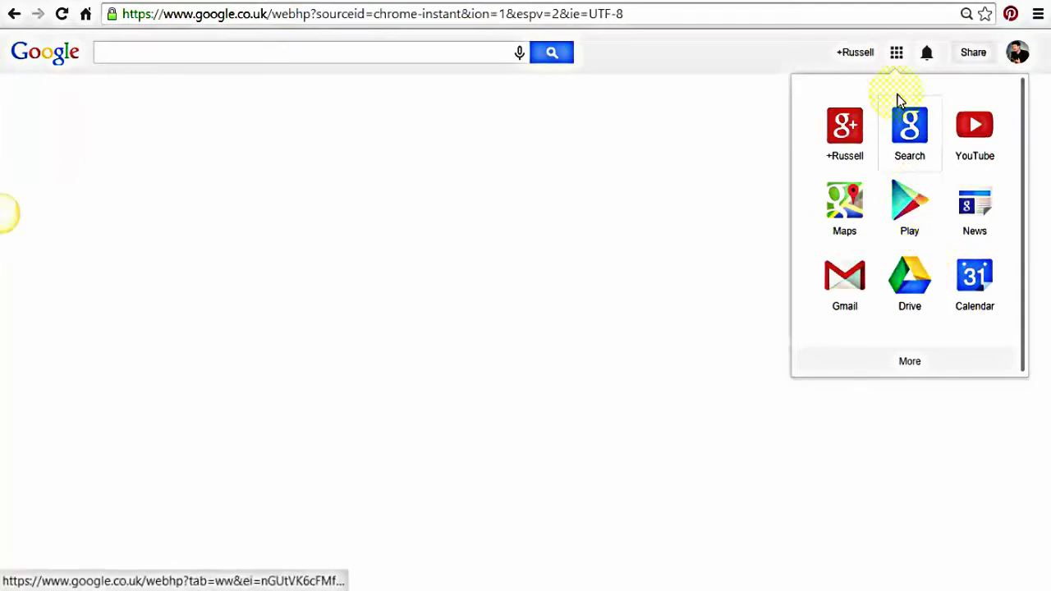
click(909, 364)
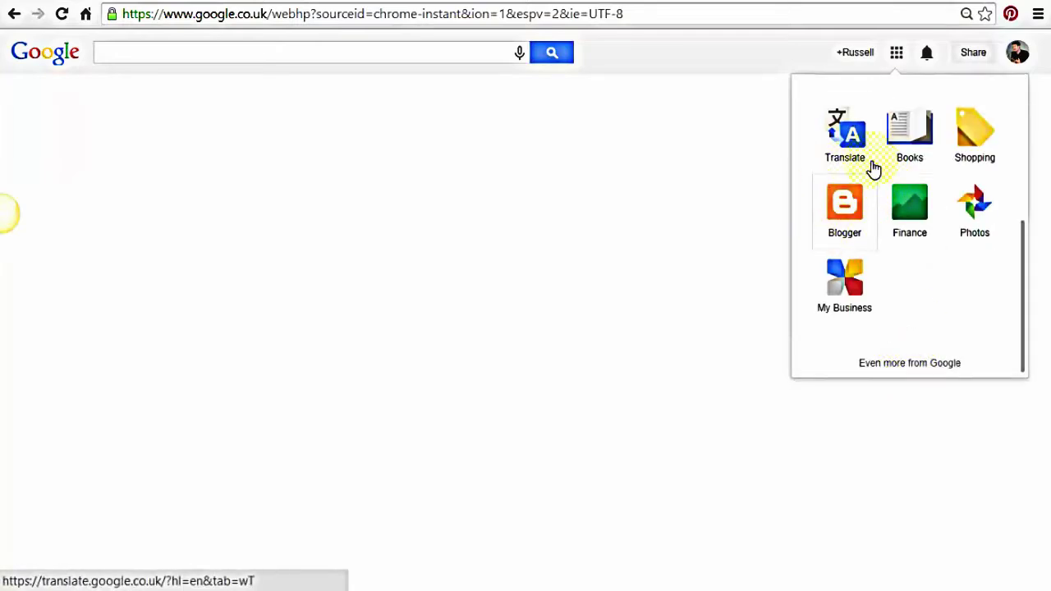
Go to Blogger and open its dashboard listing the account's blogs and reading list
click(844, 205)
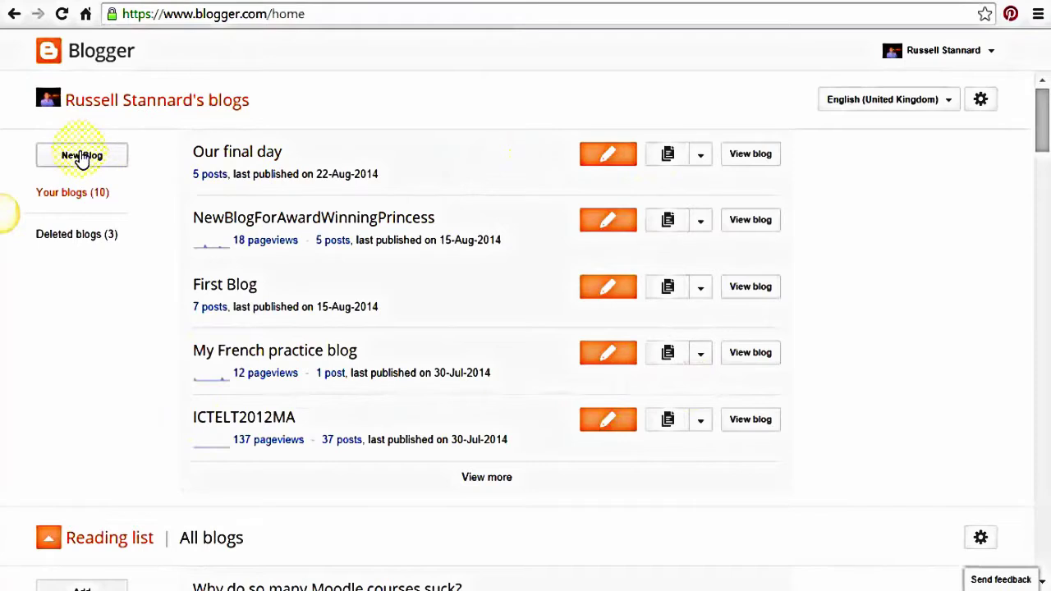
drag(1041, 132, 1044, 119)
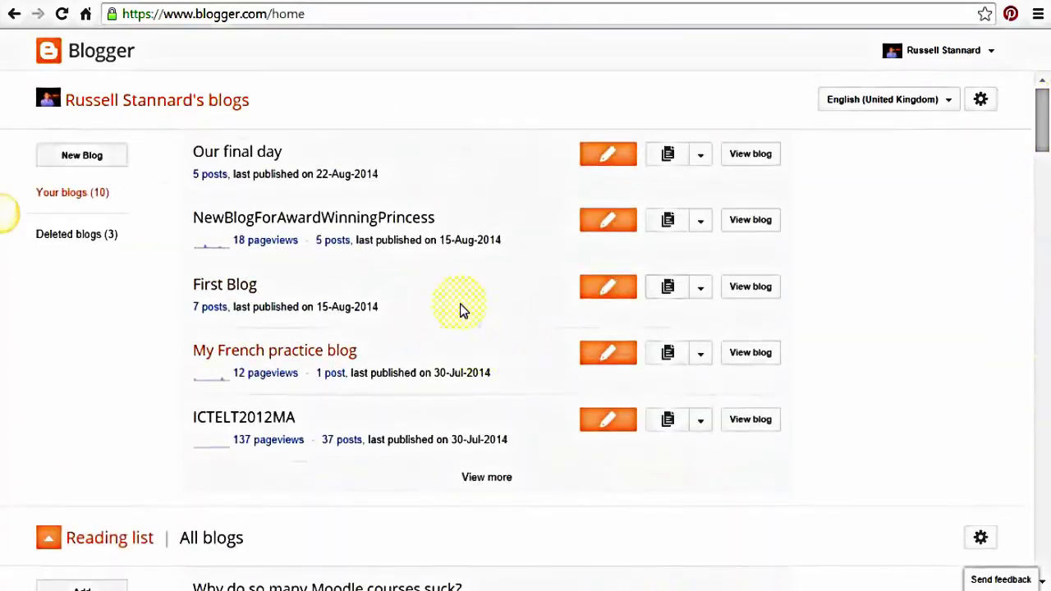
click(73, 161)
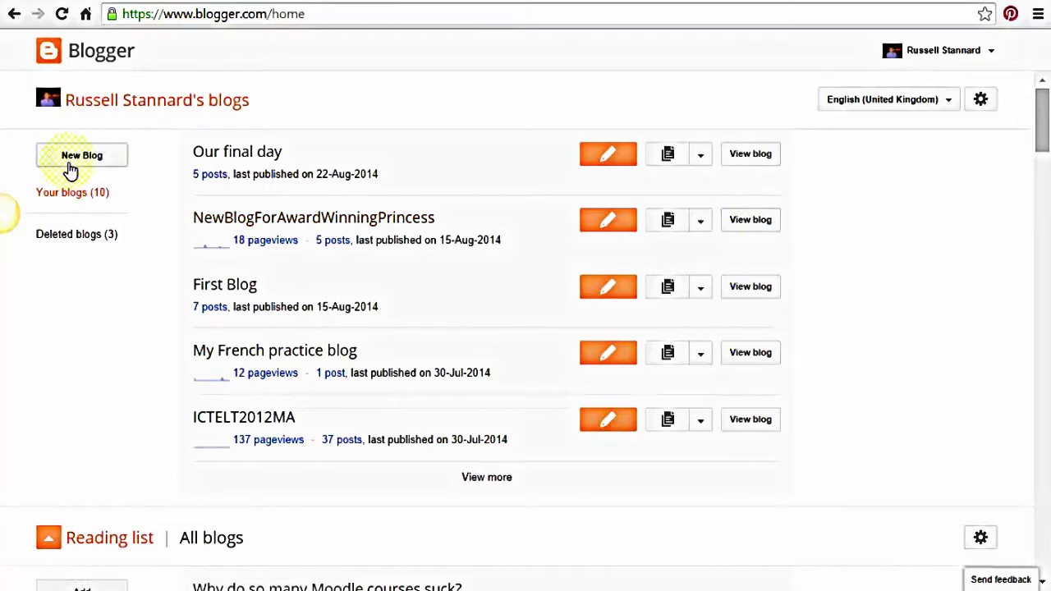
Fill in the new blog form: title 'teacher training videos blog', address teachertrainingvideosblog.blogspot.com, Simple template
click(68, 161)
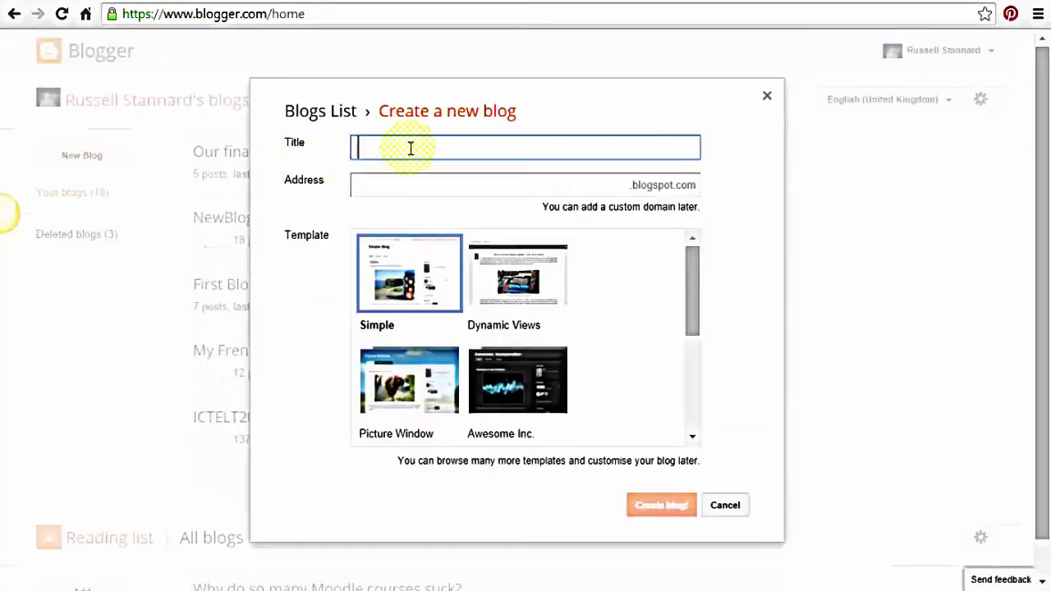
text(t)
key(BackSpace)
key(BackSpace)
key(BackSpace)
text(her training)
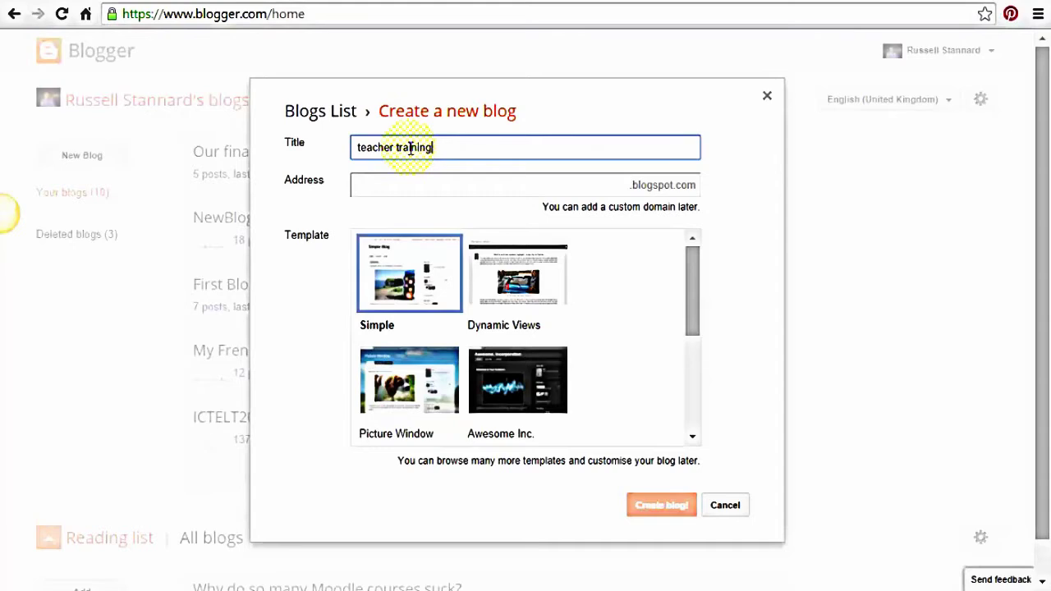
text( videos blog)
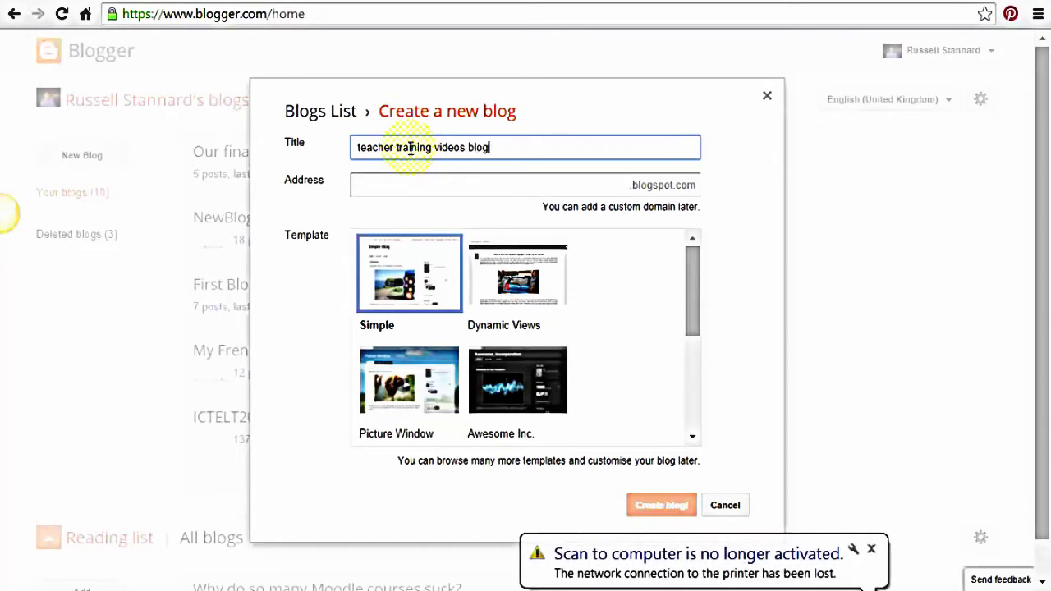
click(426, 190)
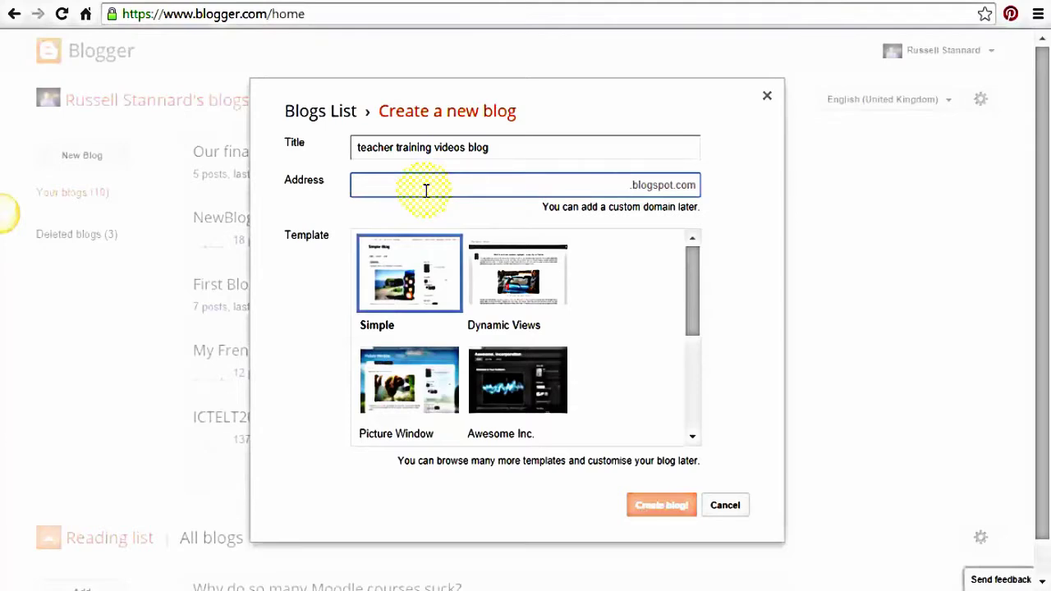
text(teacher)
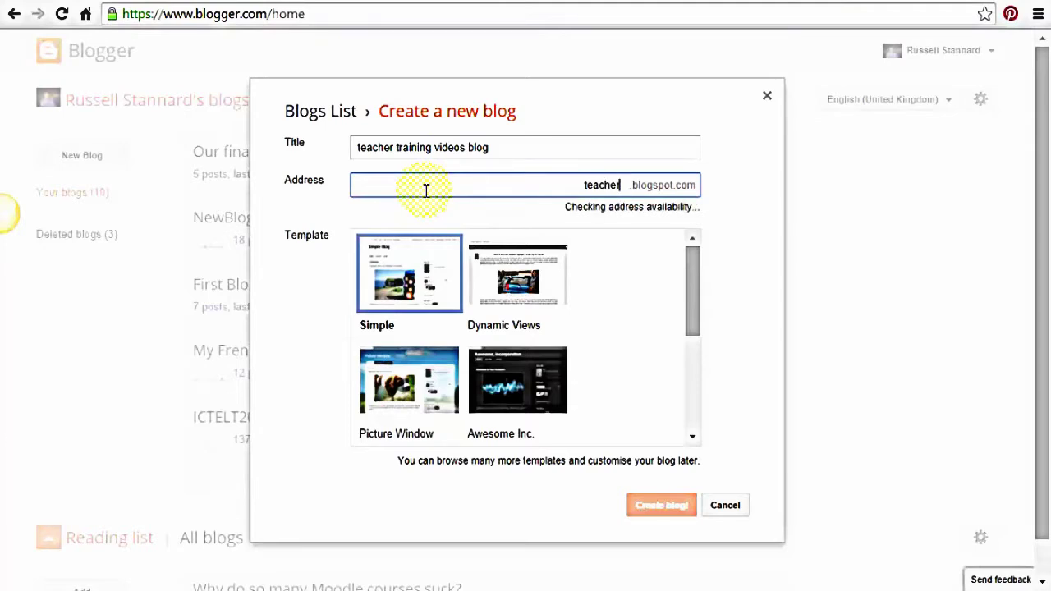
text(train)
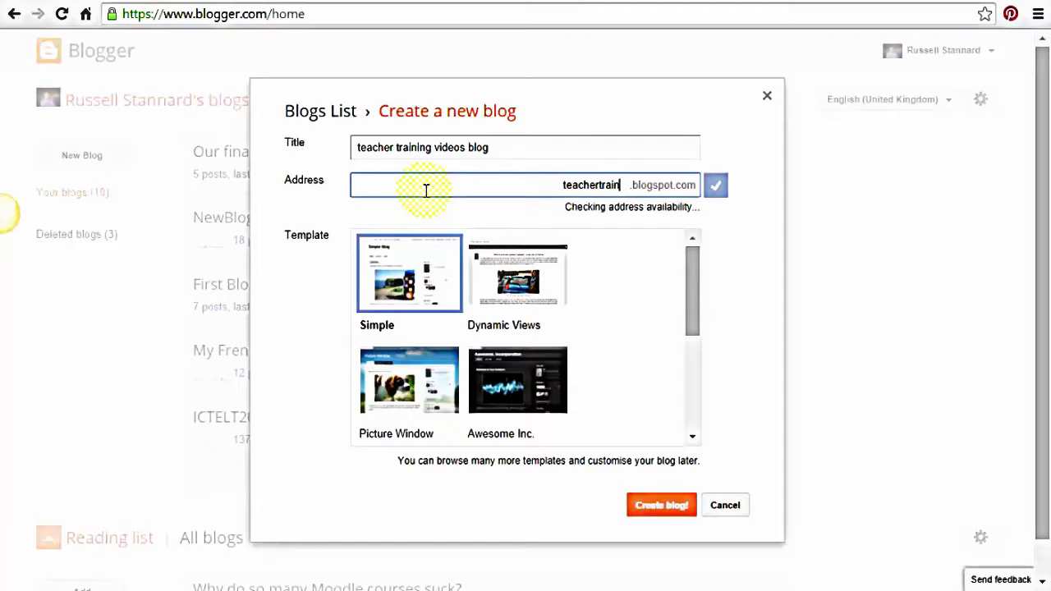
text(ingvid)
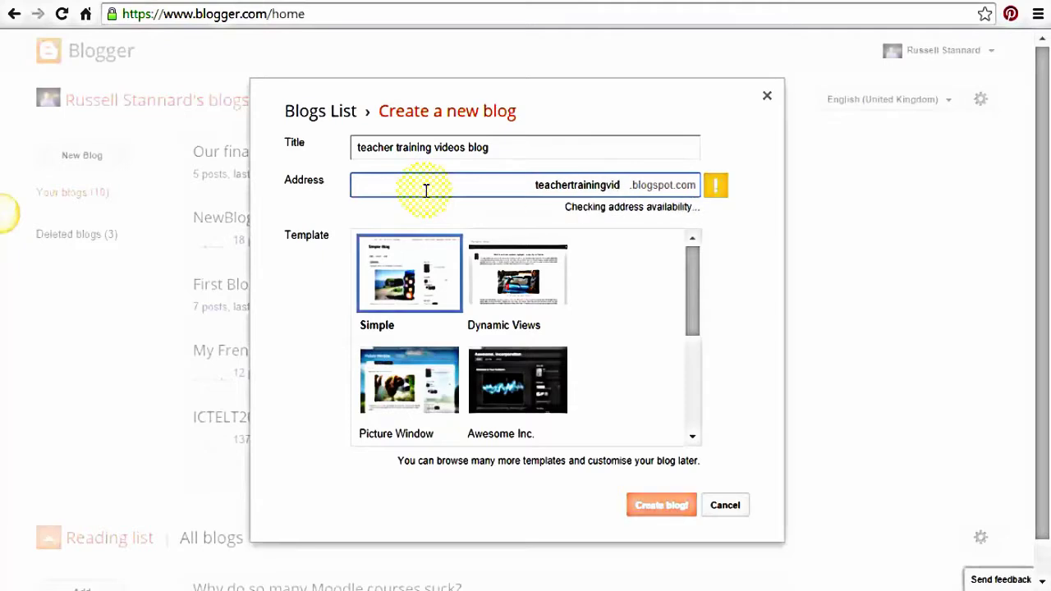
text(eosblog)
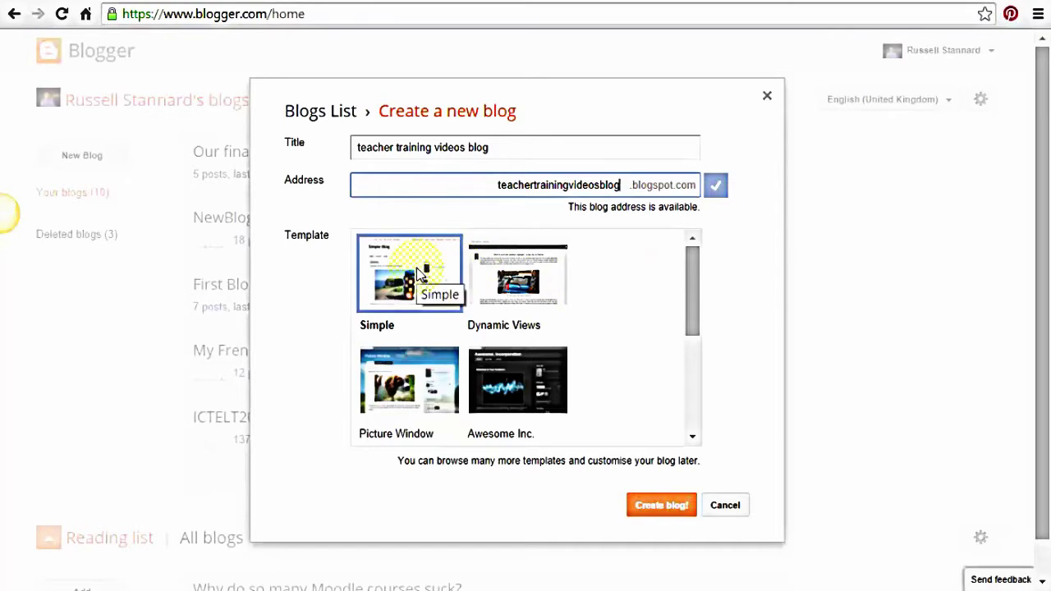
click(667, 513)
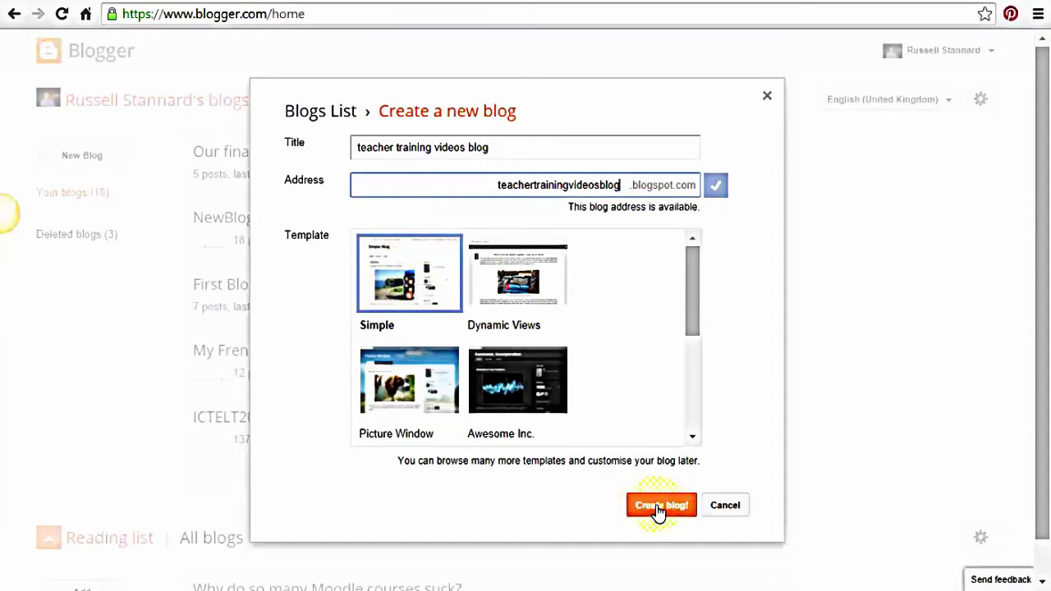
Create the teacher training videos blog and start a new post on it
click(658, 509)
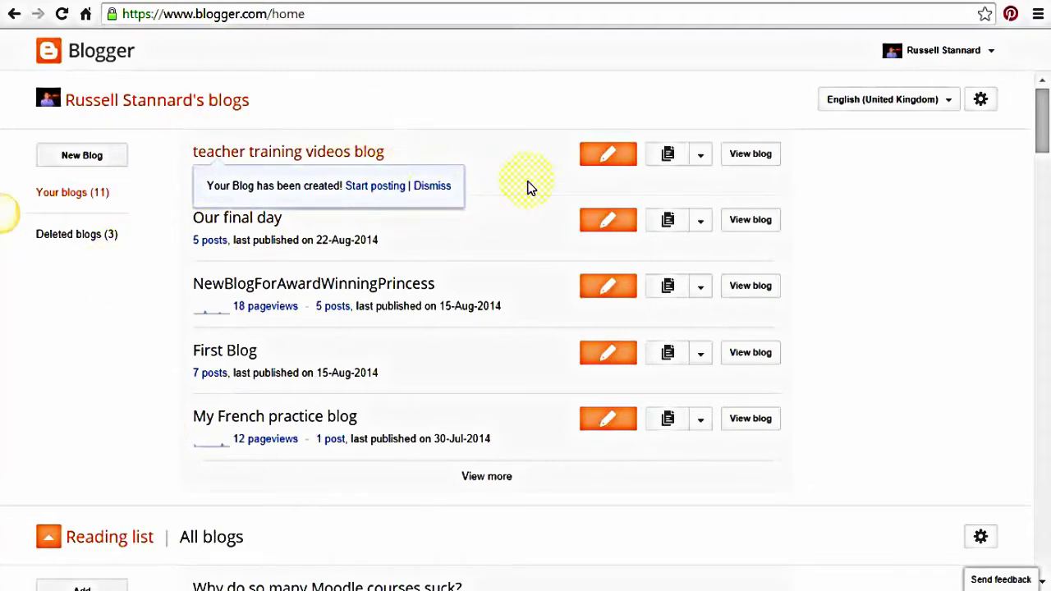
click(607, 157)
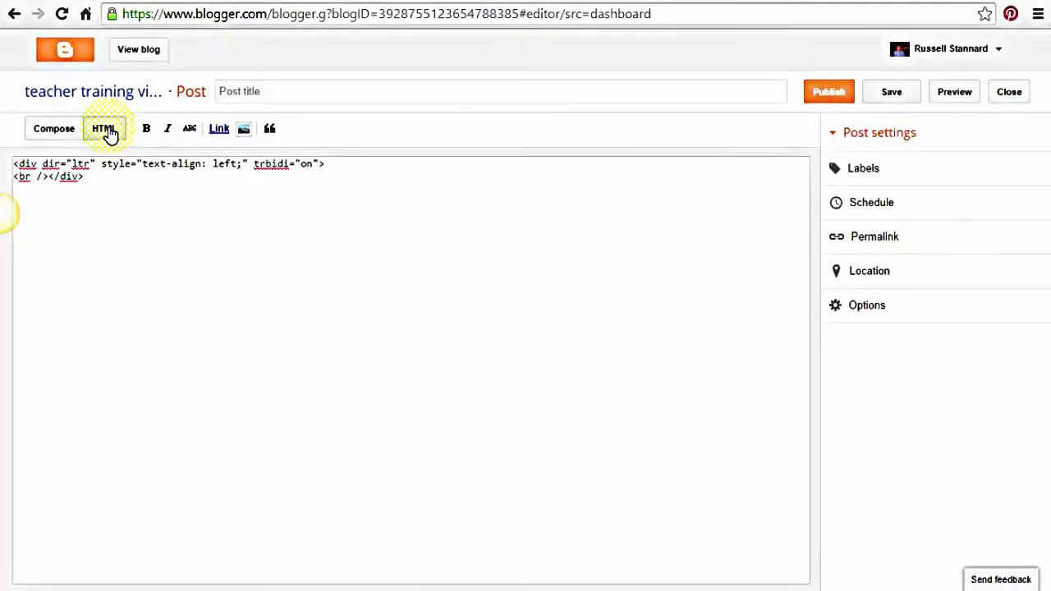
click(56, 134)
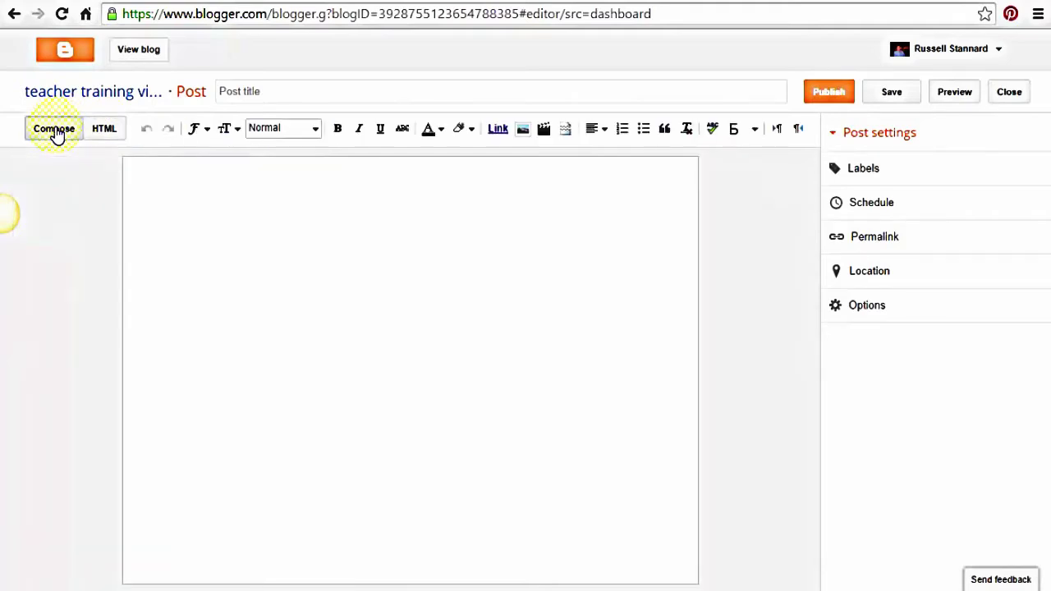
click(105, 131)
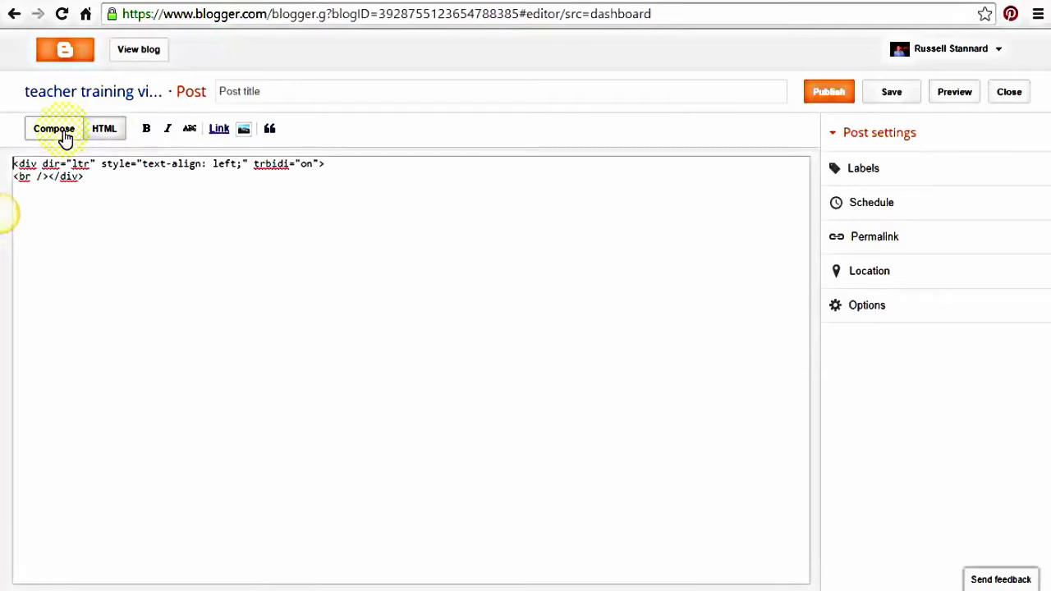
click(55, 129)
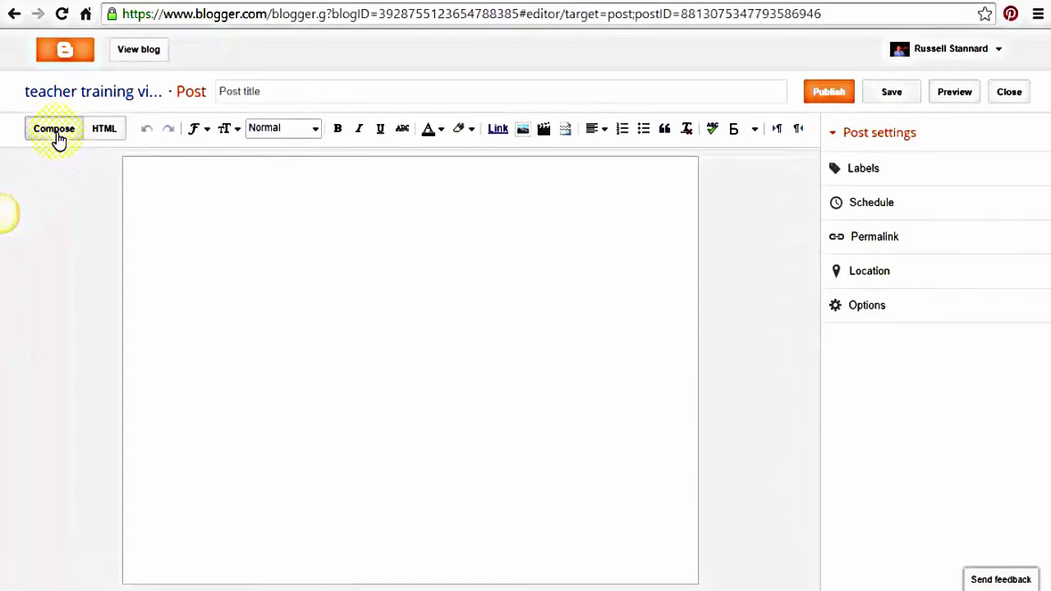
click(285, 87)
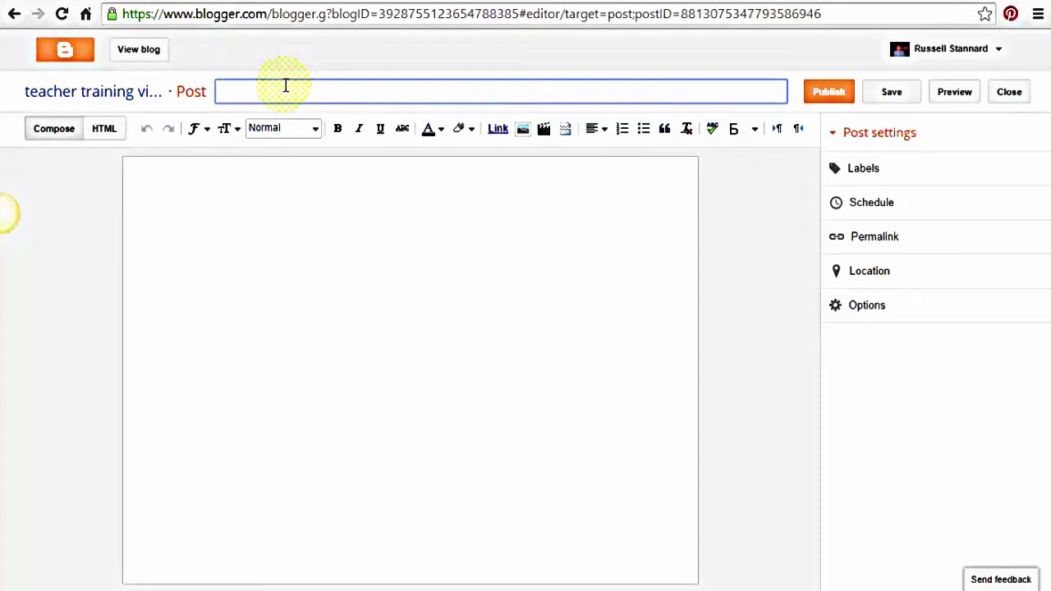
Title the post 'Using ICT to develop student's fluency in speaking' and move into the body
text(Using ICT to)
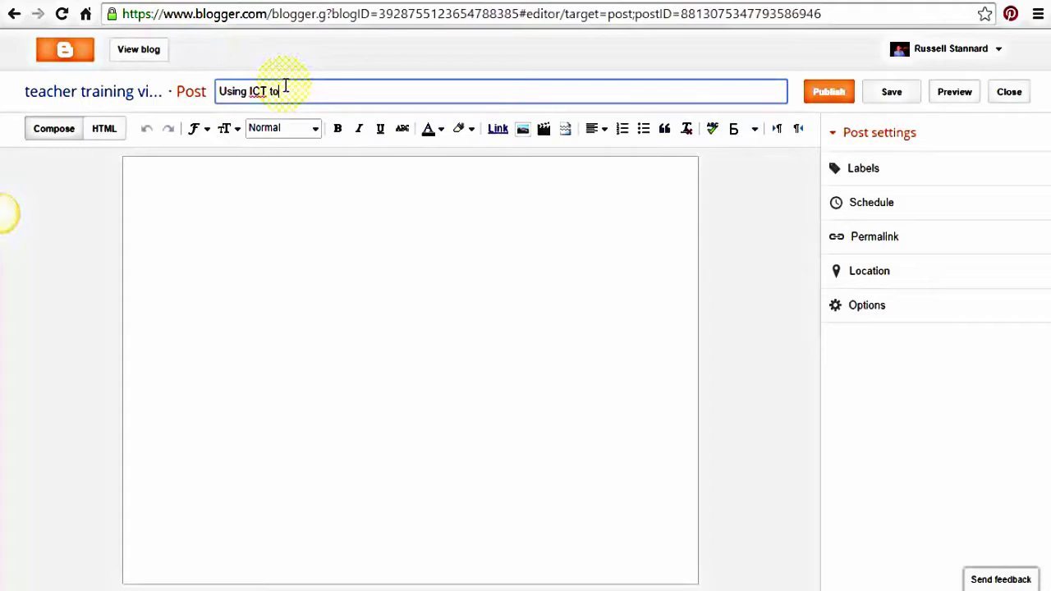
text( develop student's )
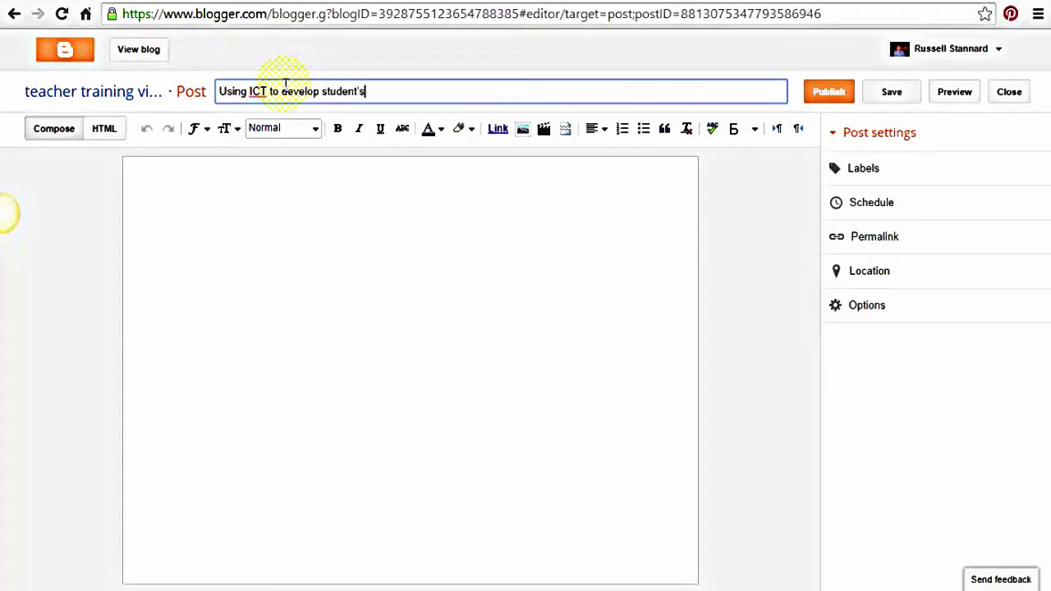
text(fluency in speaking)
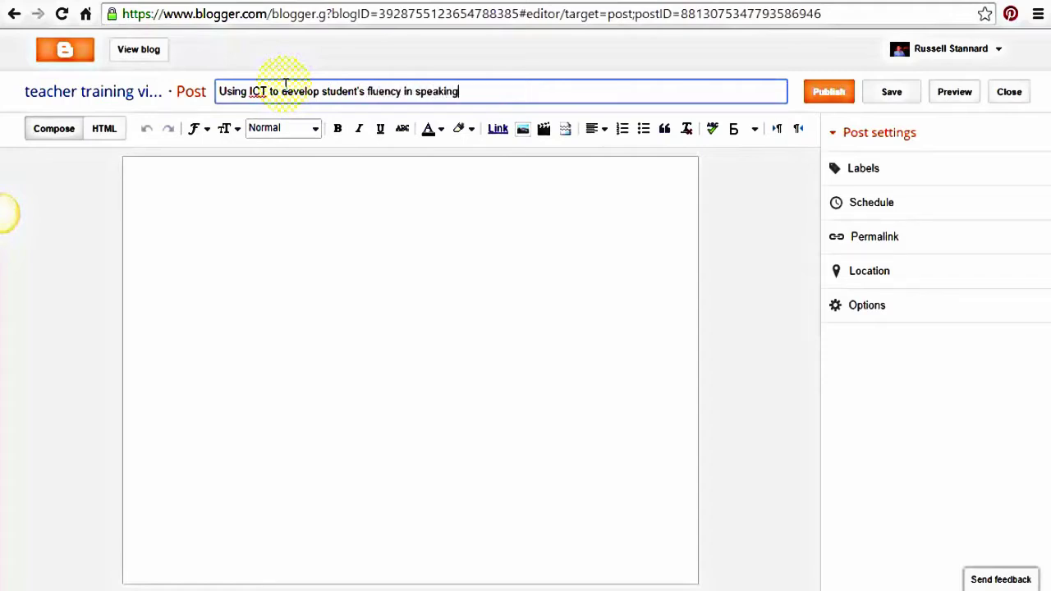
click(242, 179)
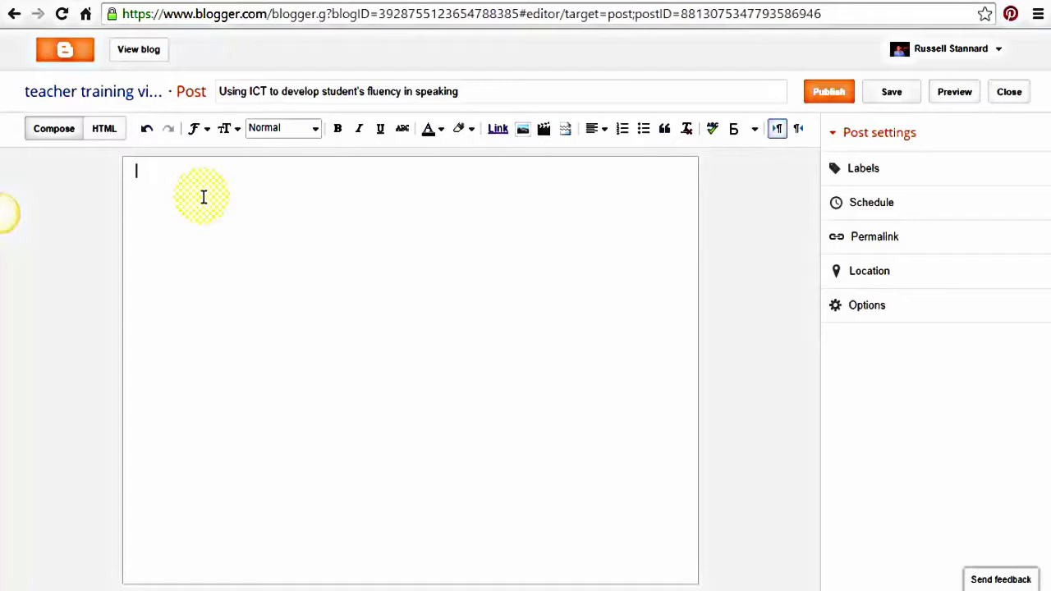
Type 'Why ICT can help develop speaking' as the first line of the post body
text(Why ICT can help develop speaking)
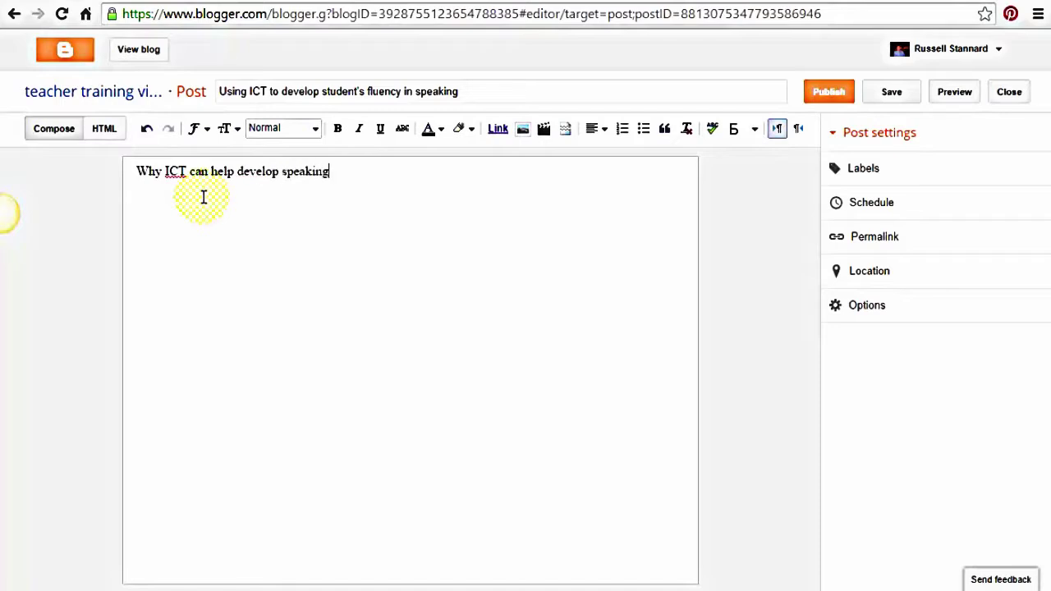
Format that line as a Heading, then add a paragraph of placeholder text below it
drag(335, 174, 115, 174)
click(315, 130)
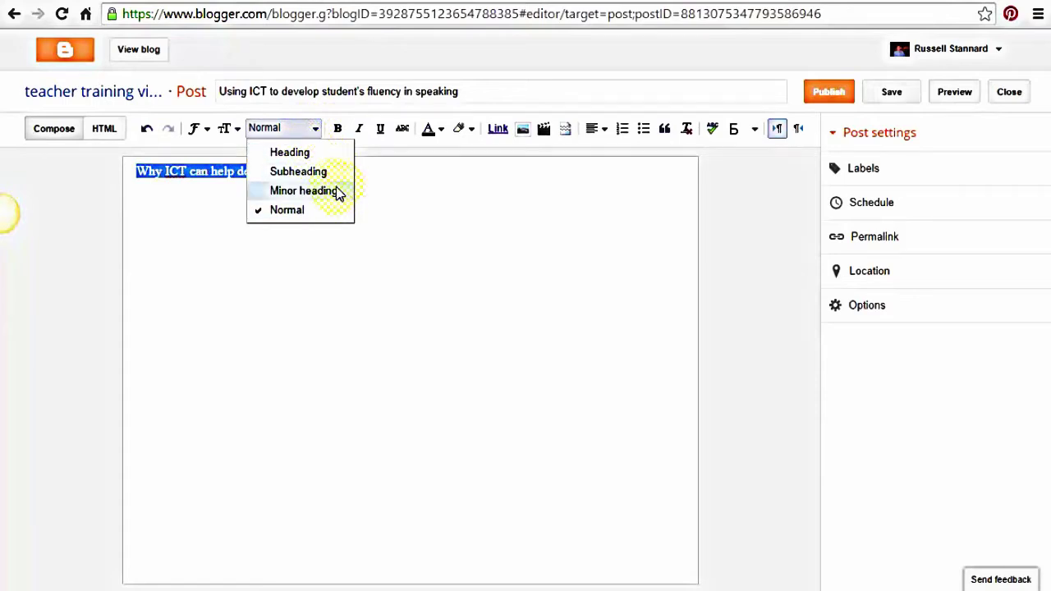
click(292, 152)
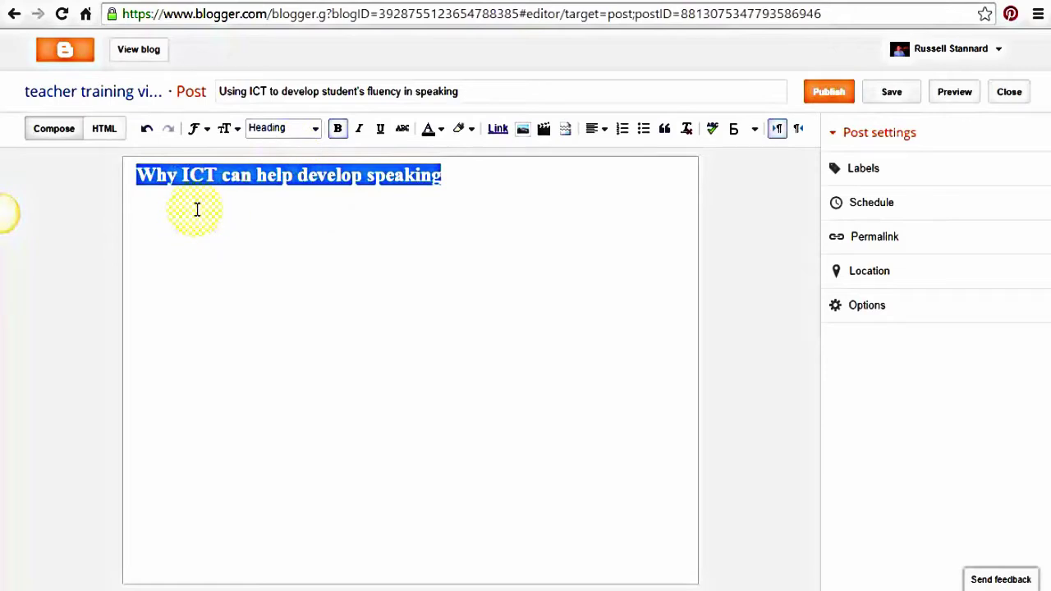
click(475, 179)
key(Return)
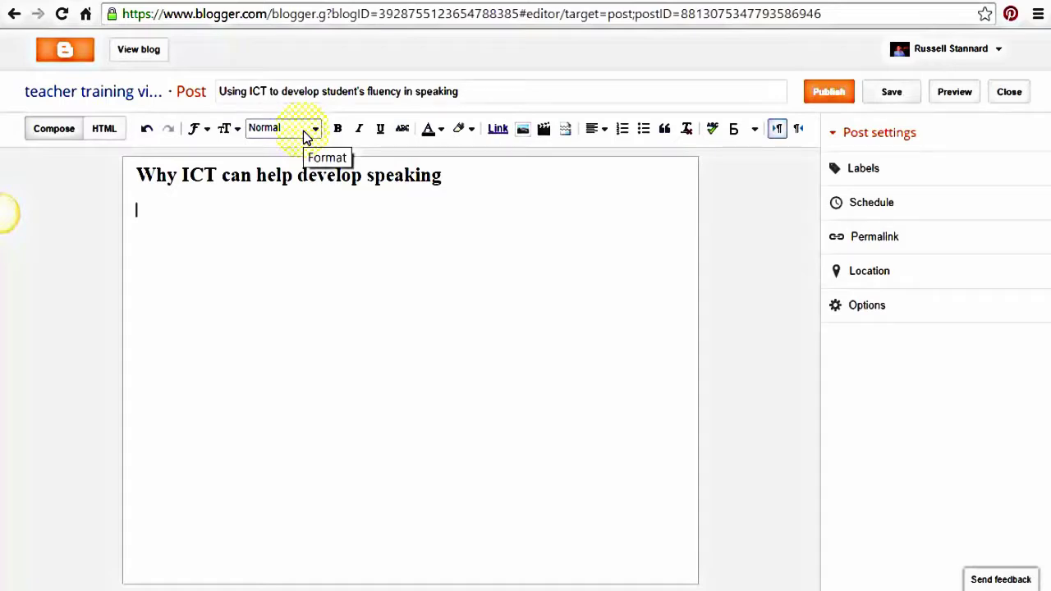
text(ladsfslfjldsjf fljldasjf )
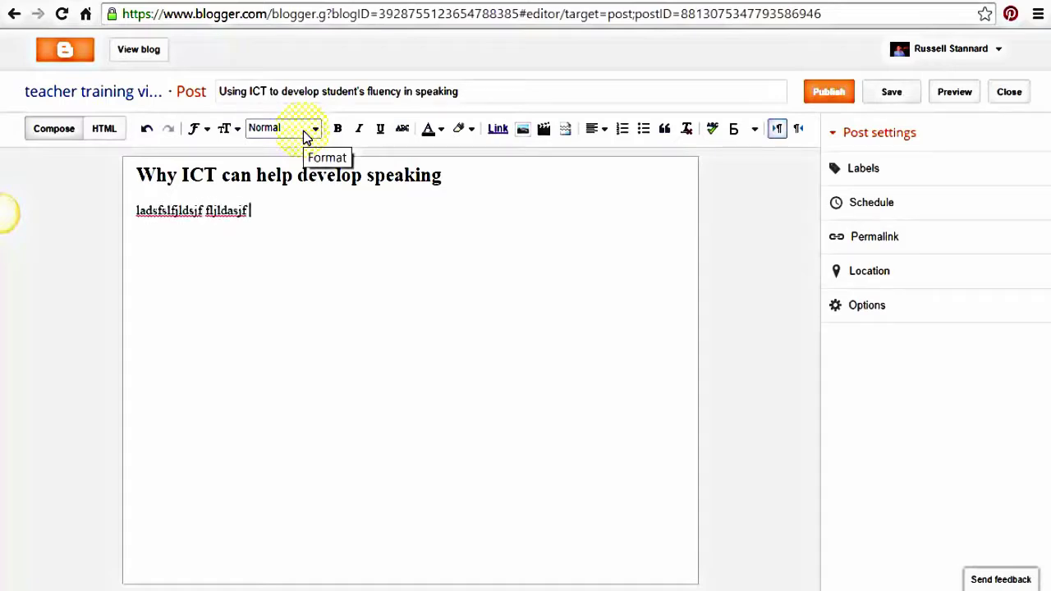
text(fljsafl jf sldfjslkdfjsda flkdsjflsjfklsadjf)
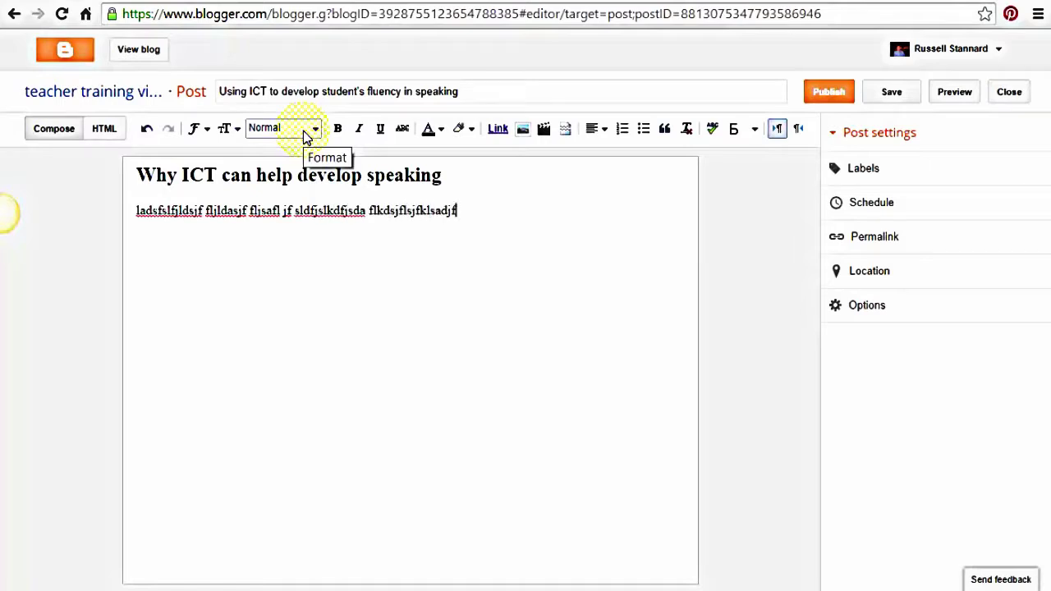
text( sdflkjsdfkljsdfkljfkljaslfkjsdfkljsdlkfjsdlkfjsdaklfjsda)
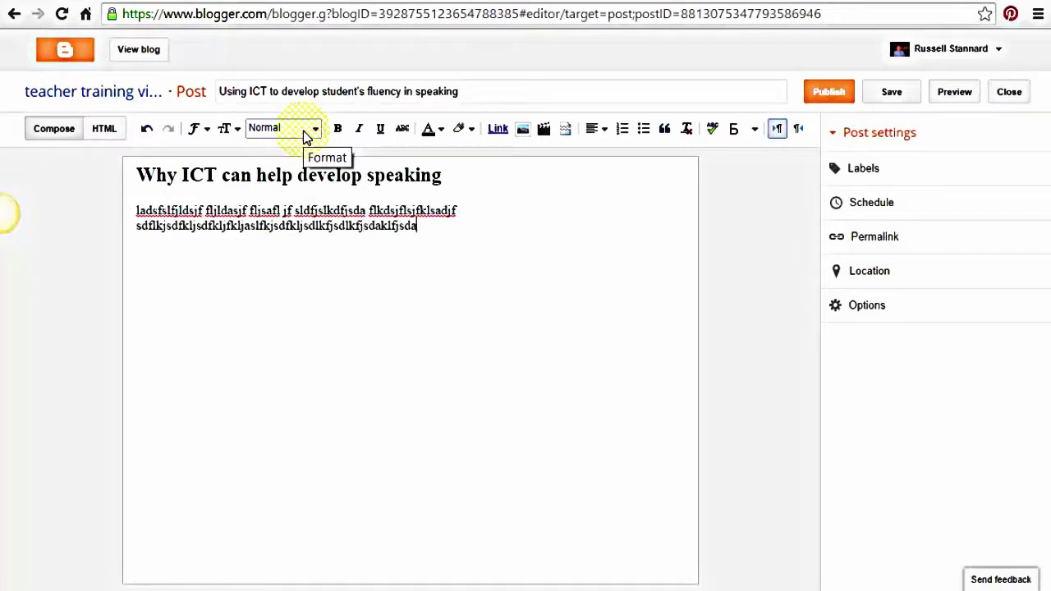
text(lfjldskjfkdsljflkdsjfklsdjflskdjfklsdjflksj fjsdljfdsljf)
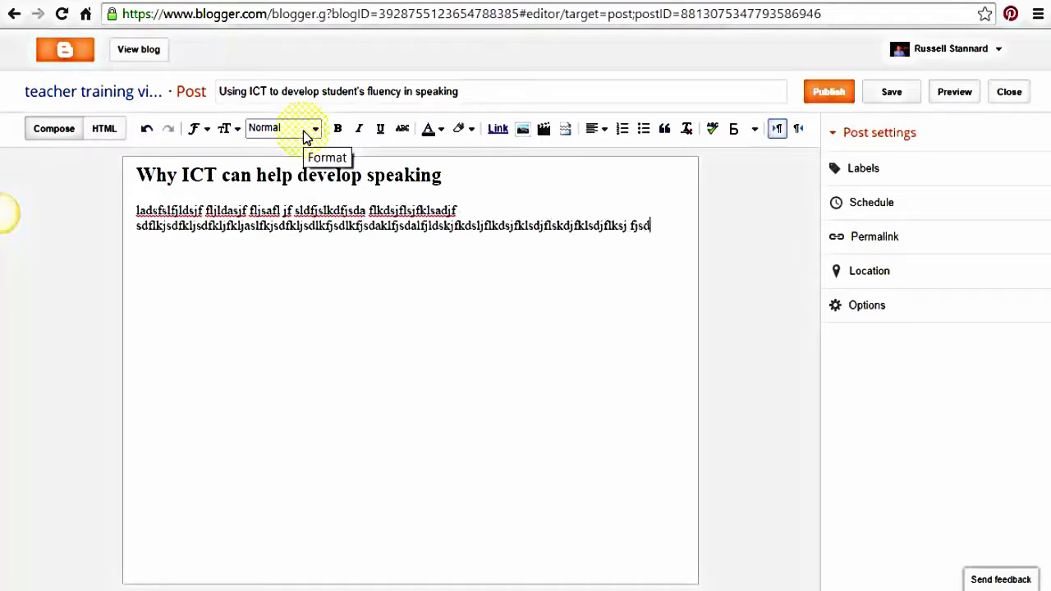
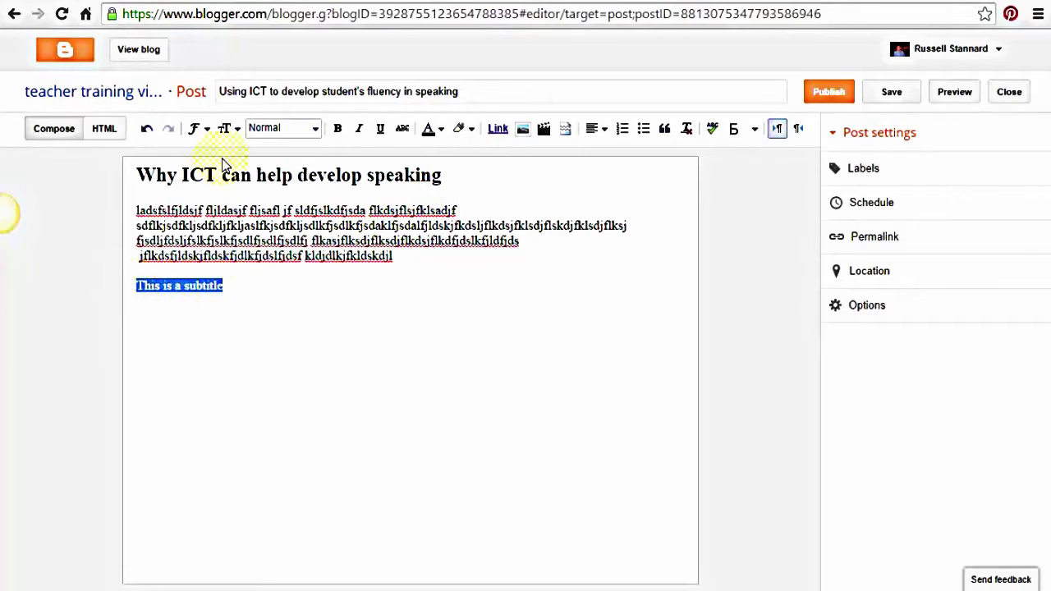
Style 'This is a subtitle' as a Subheading and type a line of filler text beneath it
click(315, 129)
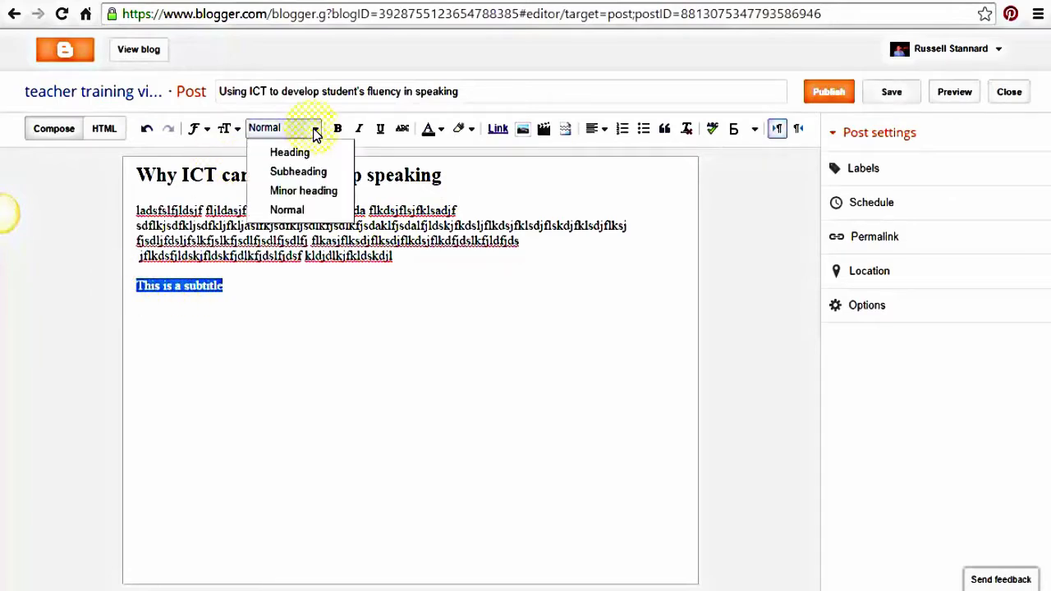
click(298, 171)
click(197, 331)
click(267, 305)
key(Return)
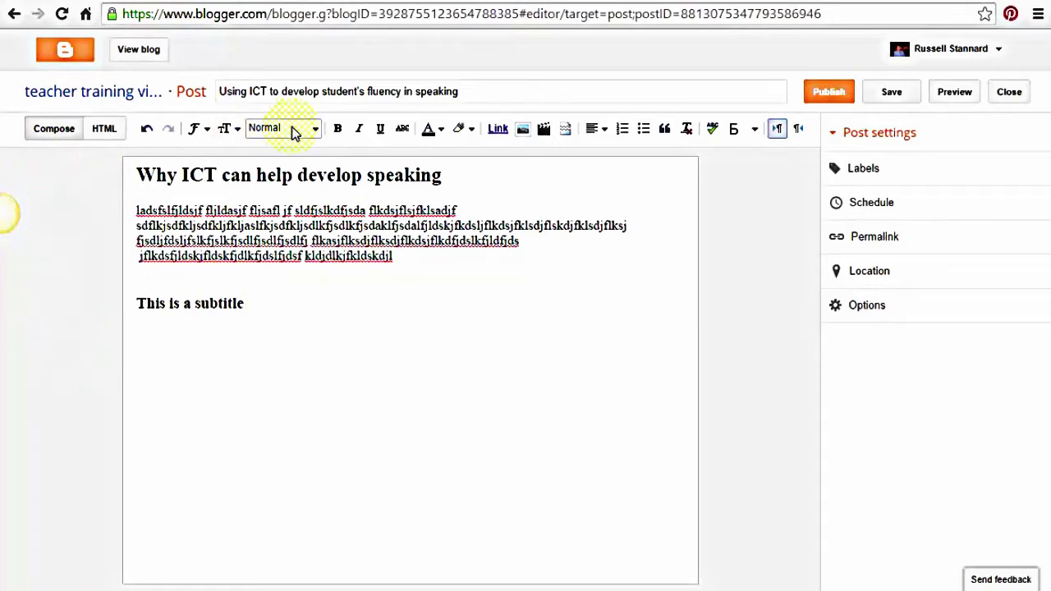
text(jfdsljadslfjslfjsldfjls)
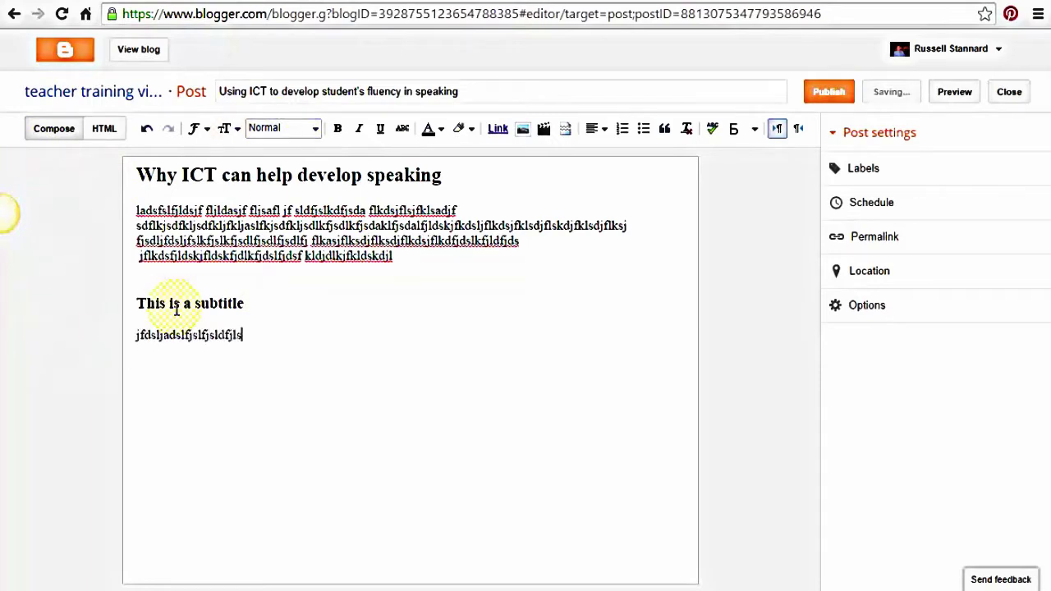
text(jflsdjflsdjflkdsjfklsdjf flkjadsflkjsdalfkjsdlfkj)
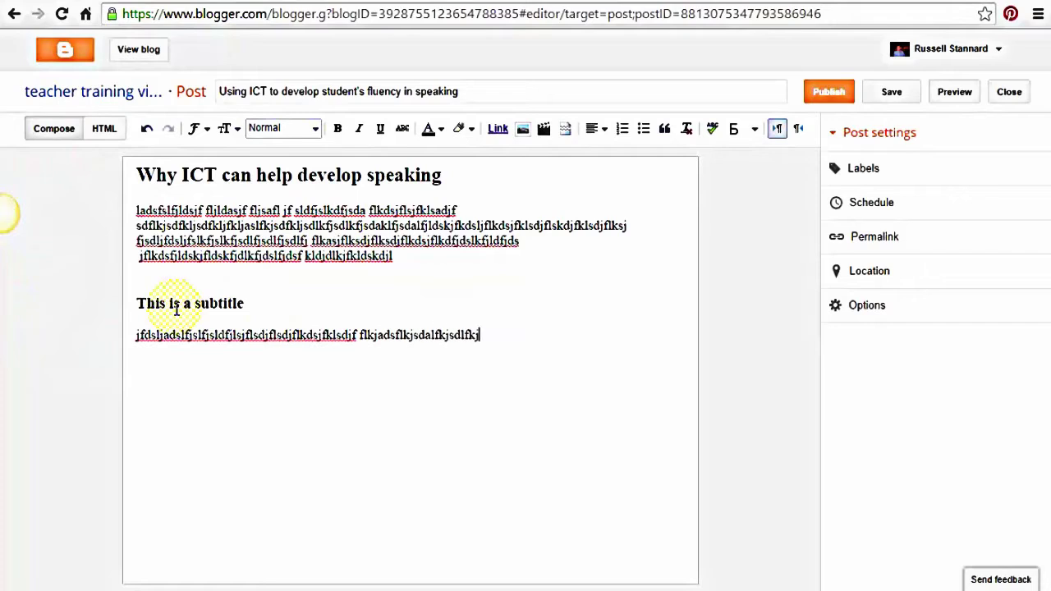
text(dsflkjsdflkkdsjfljdsfkljsdflkdflksadjfkldsajflkdjfl)
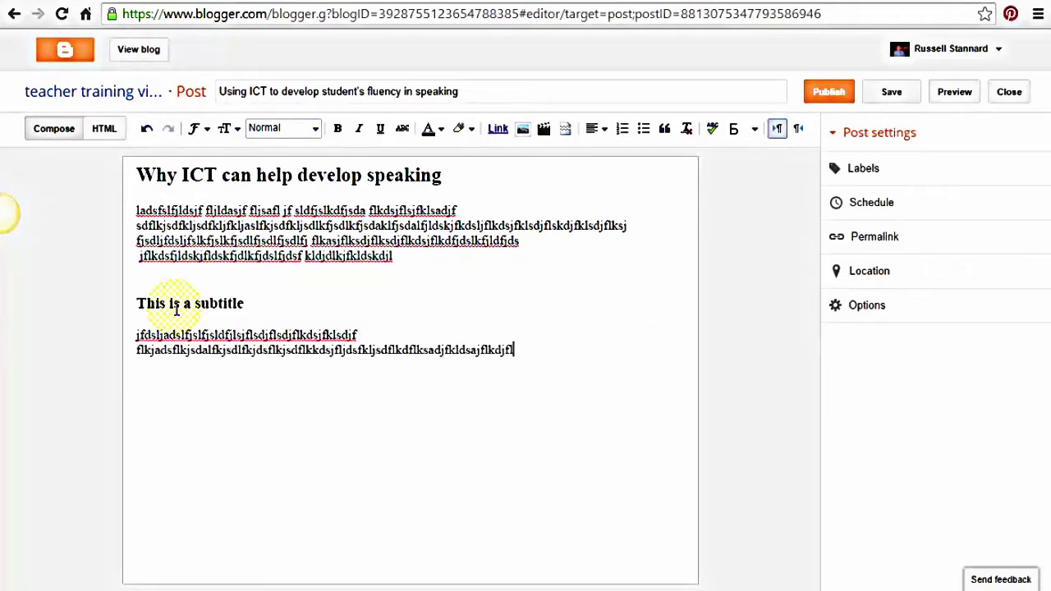
text(kdsjfdklj flksdjflkdsjfldskfjdskljfldkfjdlk)
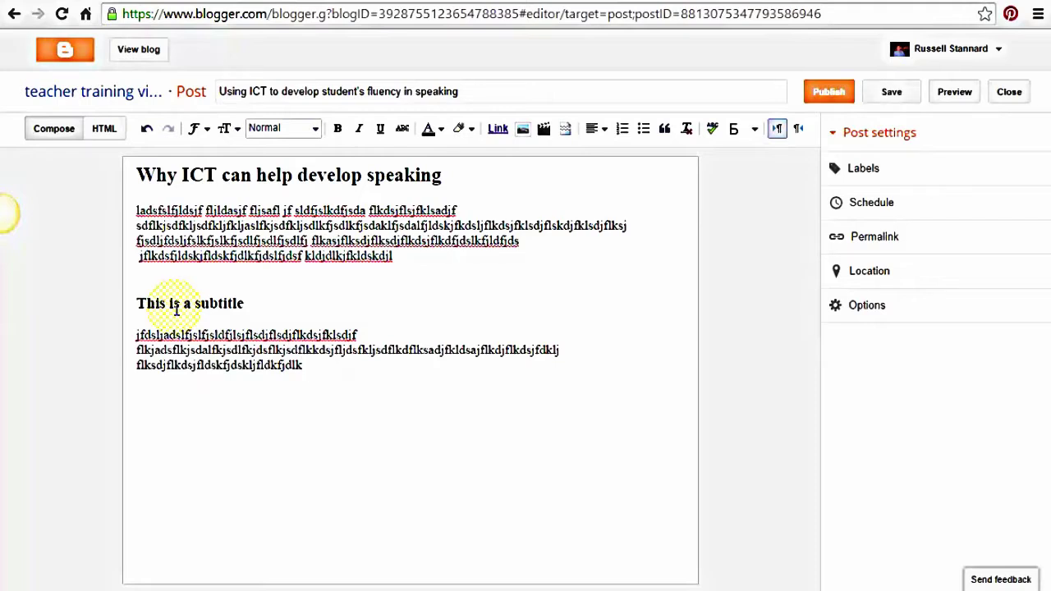
Add a trial 'This is a second subtitle' Subheading with a gibberish line below it
key(Return)
key(Return)
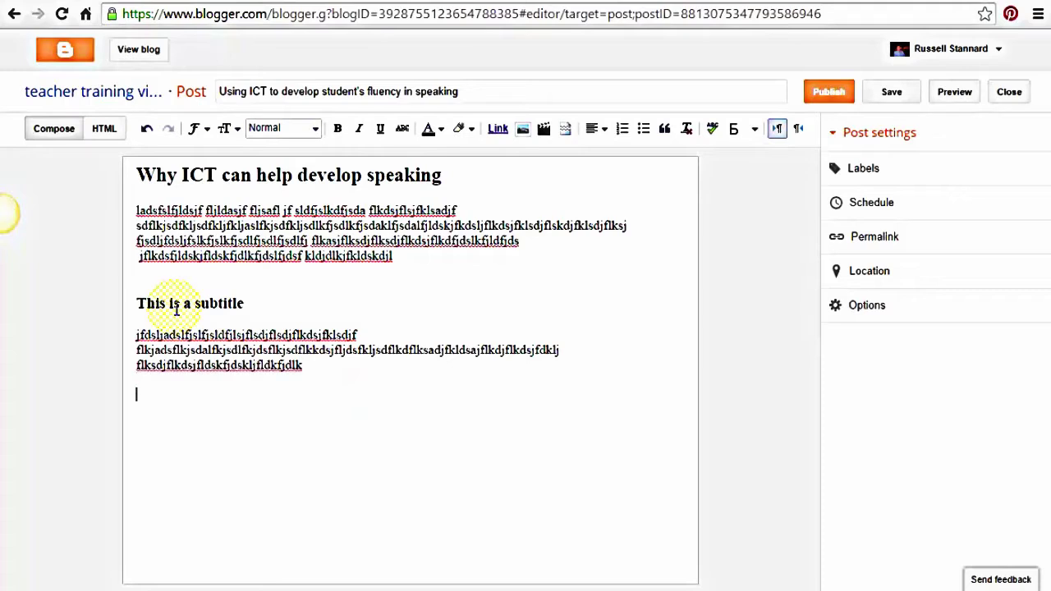
text(This is a second )
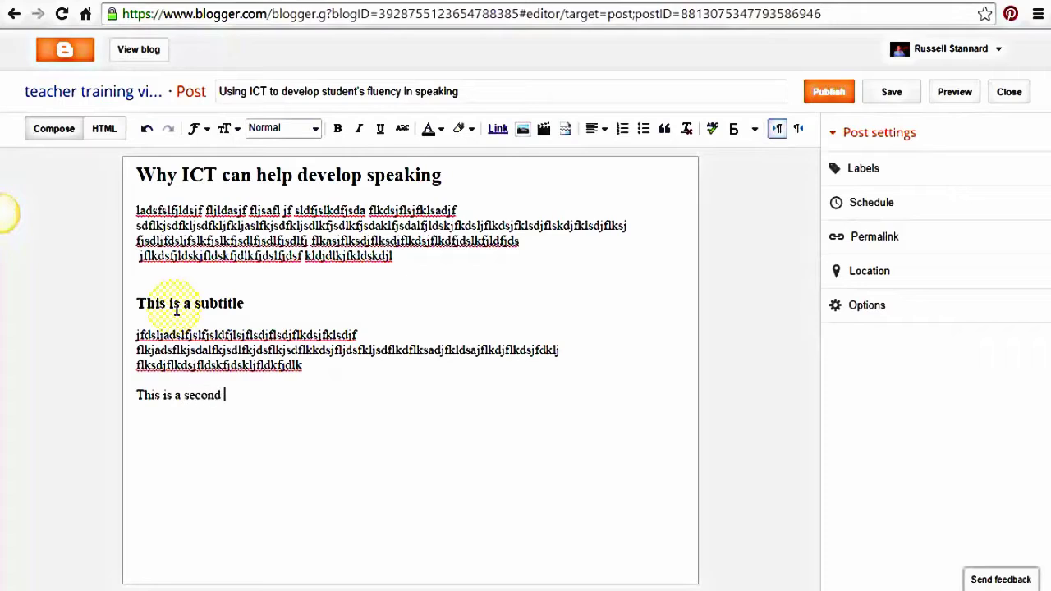
text(subtitle)
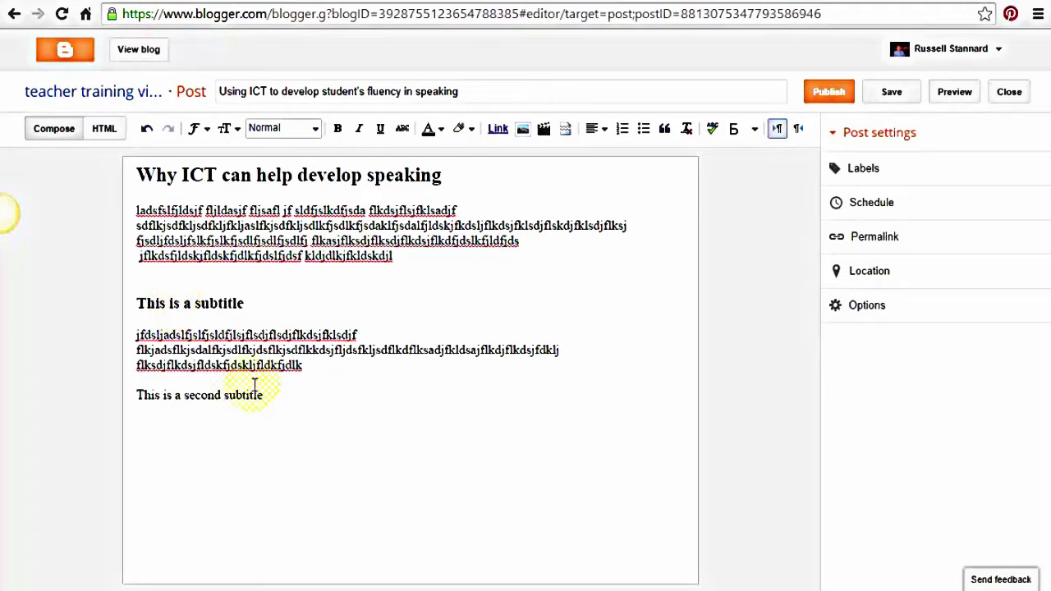
drag(271, 395, 136, 395)
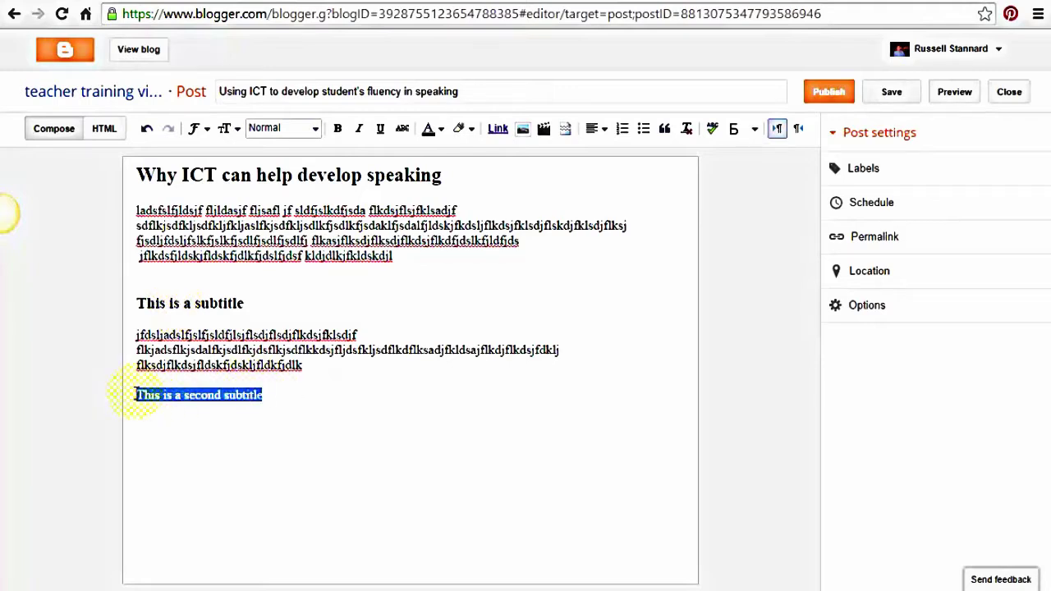
click(315, 129)
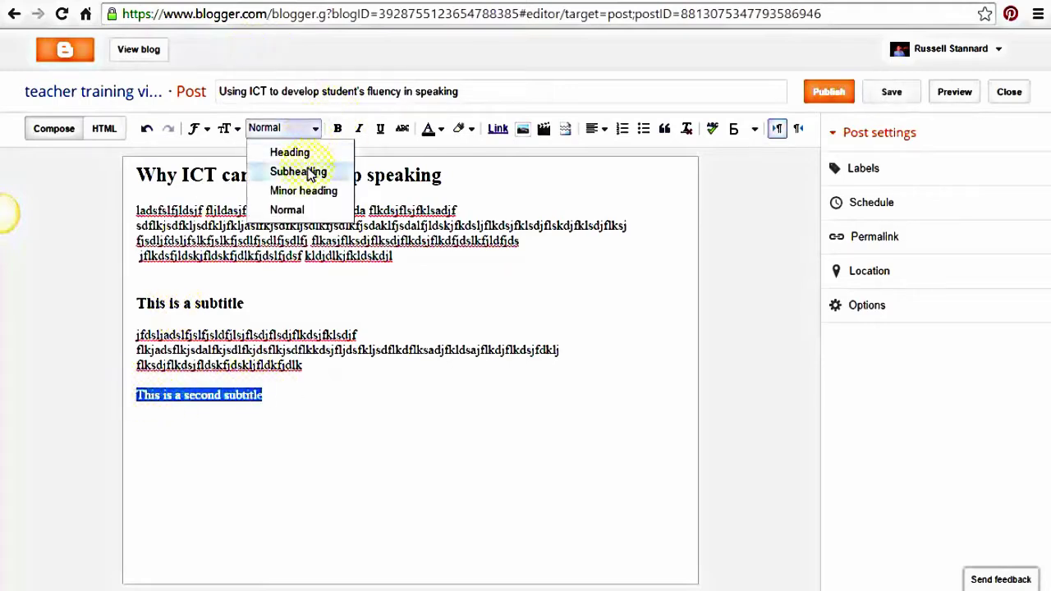
click(309, 168)
click(315, 419)
key(Return)
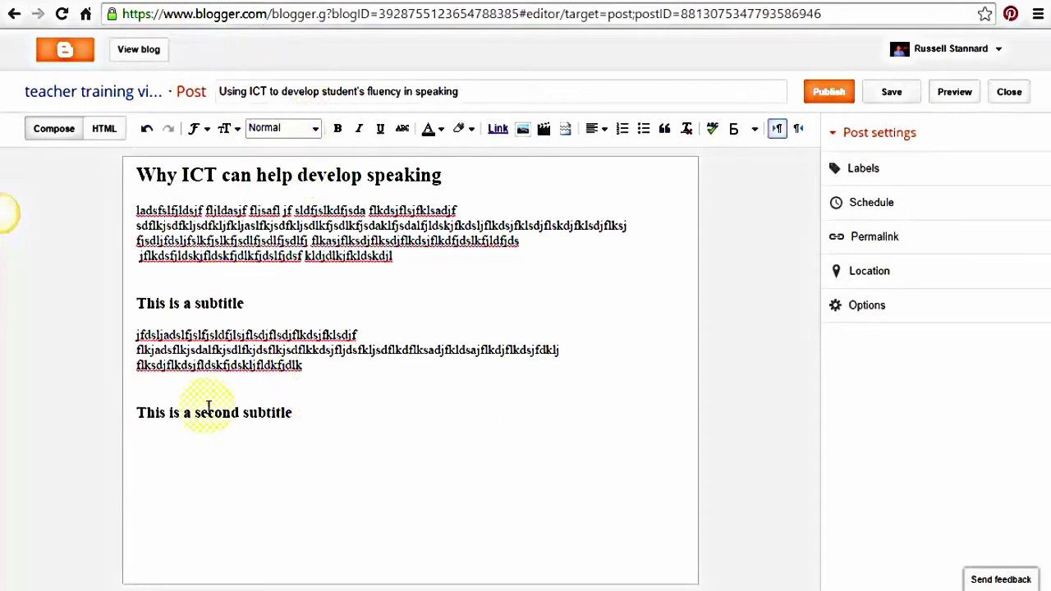
text(flljsad;fjsd;fjds;lfjds;lfjsd;jfsd;lljf;sdj)
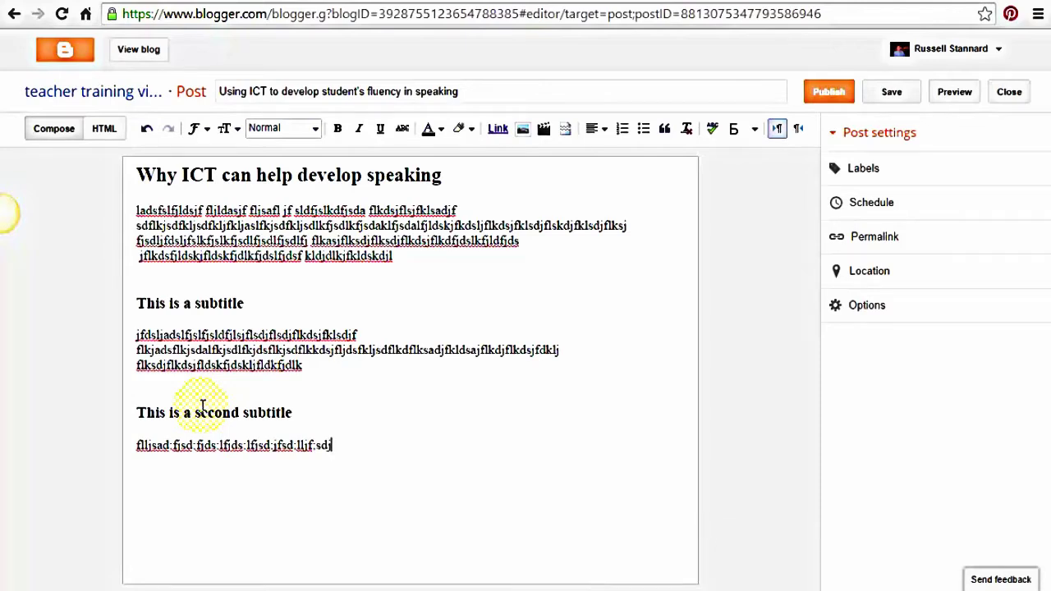
Undo the gibberish line and delete the second subtitle from the draft
key(ctrl+z)
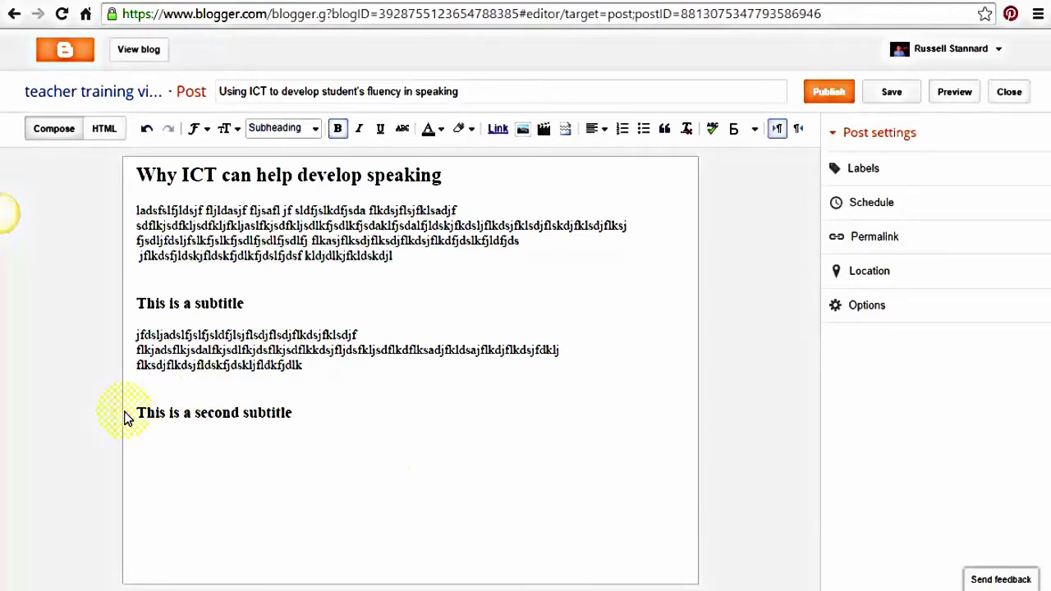
drag(138, 413, 368, 418)
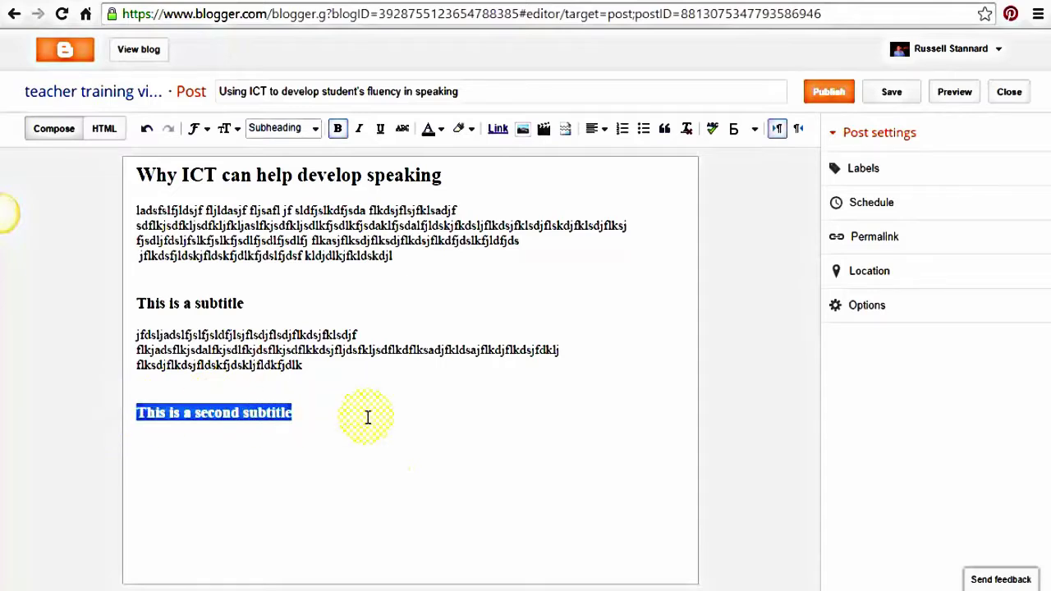
key(Delete)
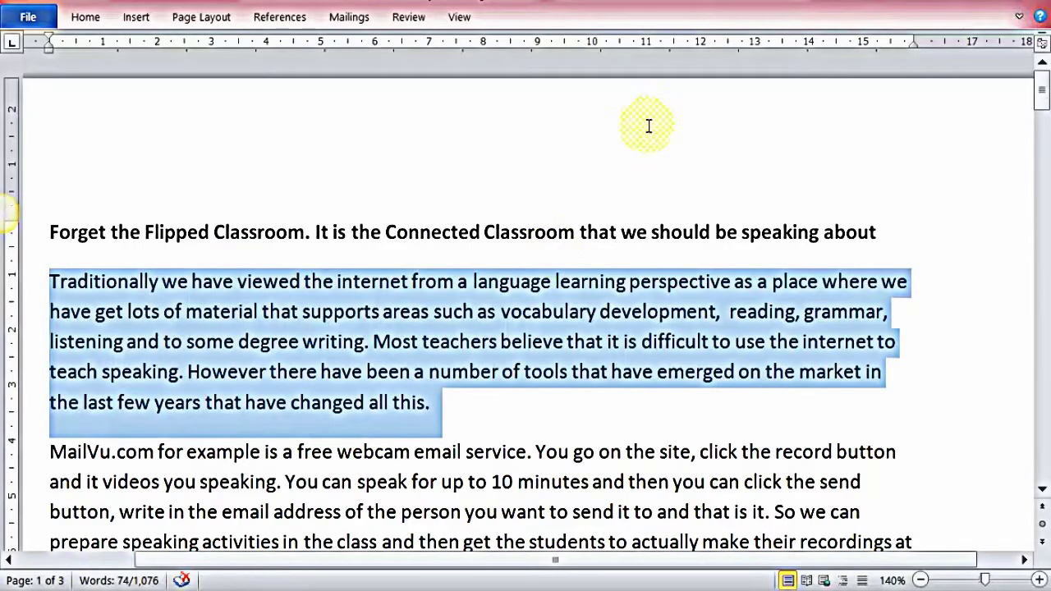
click(648, 124)
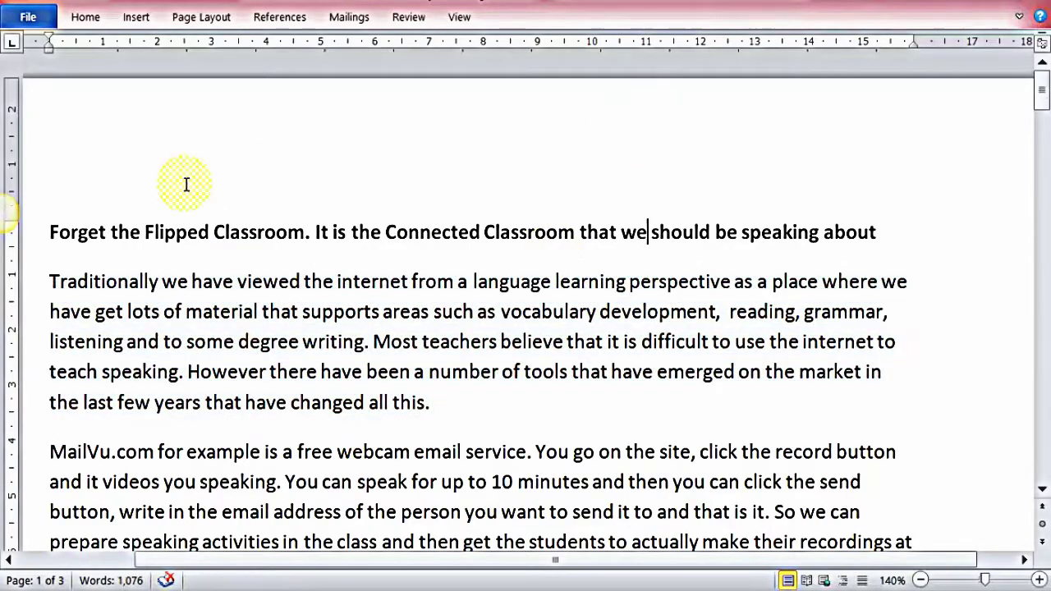
Copy the 'Forget the Flipped Classroom' heading and its first paragraph from the Word article
drag(50, 228, 435, 400)
key(ctrl+c)
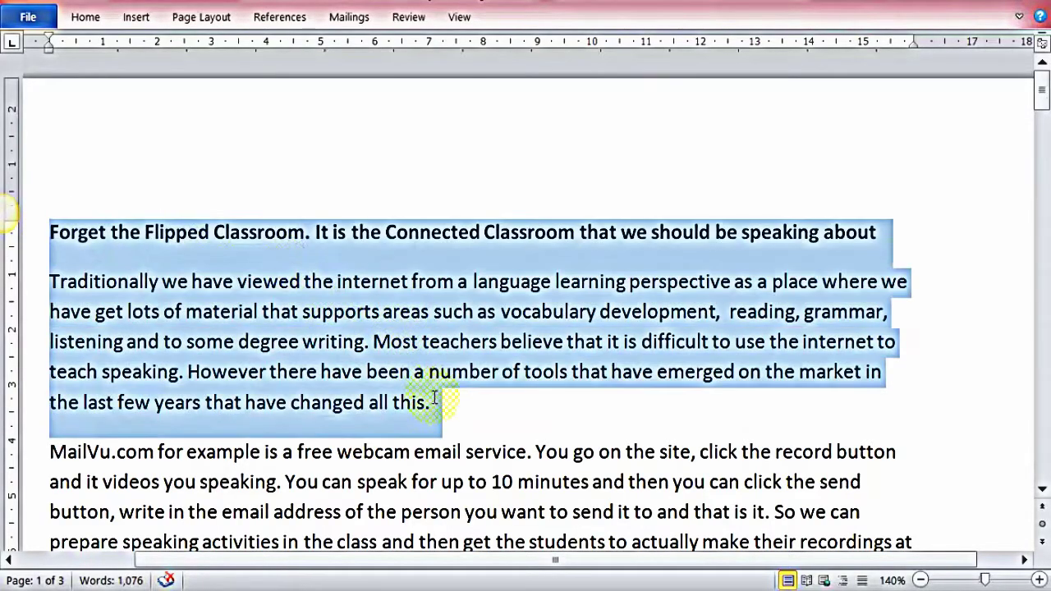
right_click(406, 338)
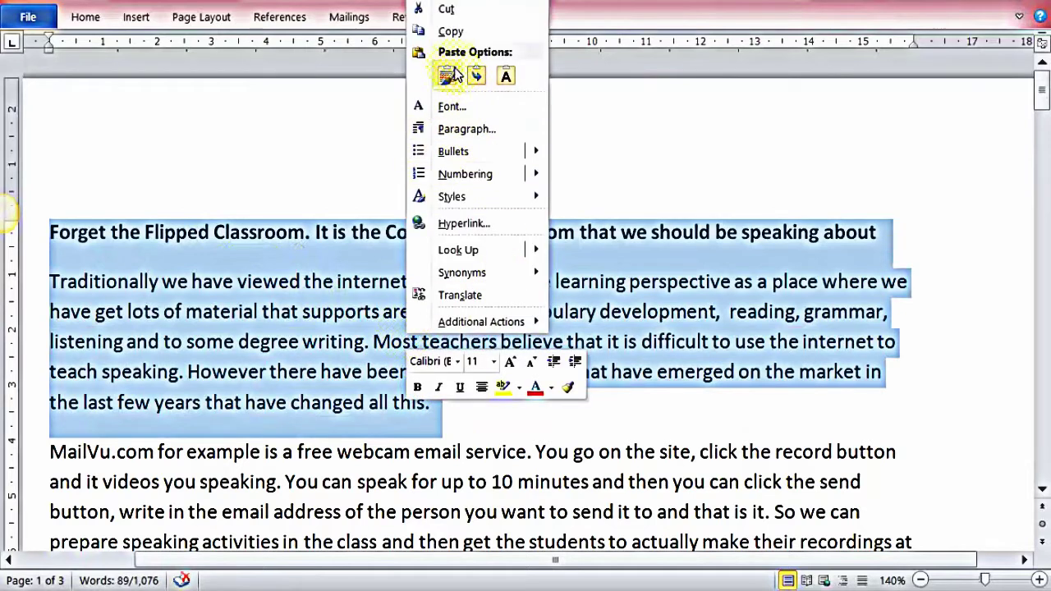
click(450, 32)
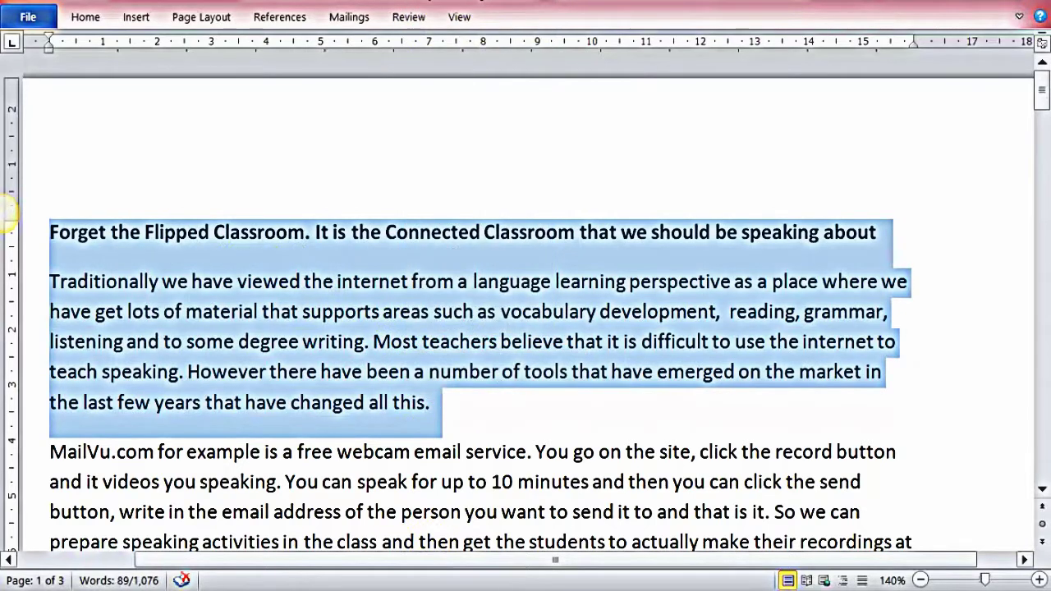
key(alt+Tab)
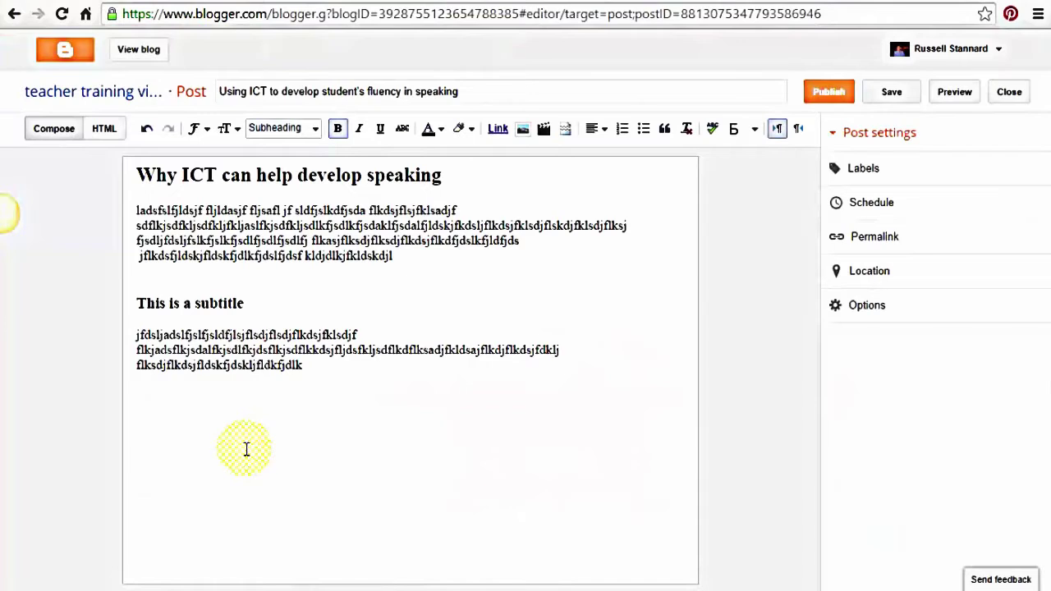
Paste the Word heading and paragraph into the post and strip their formatting
key(ctrl+v)
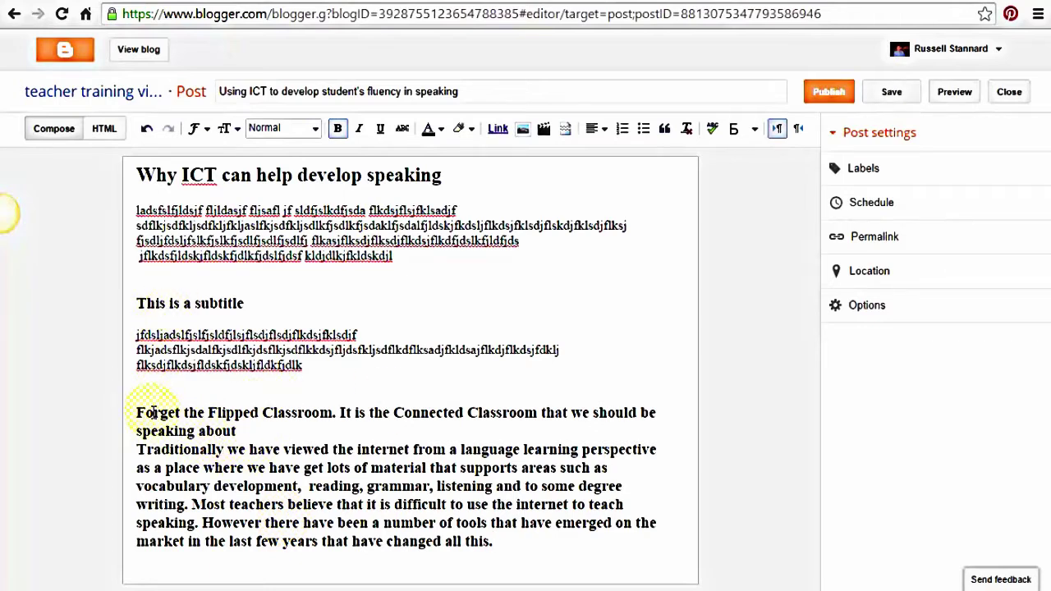
drag(138, 413, 542, 545)
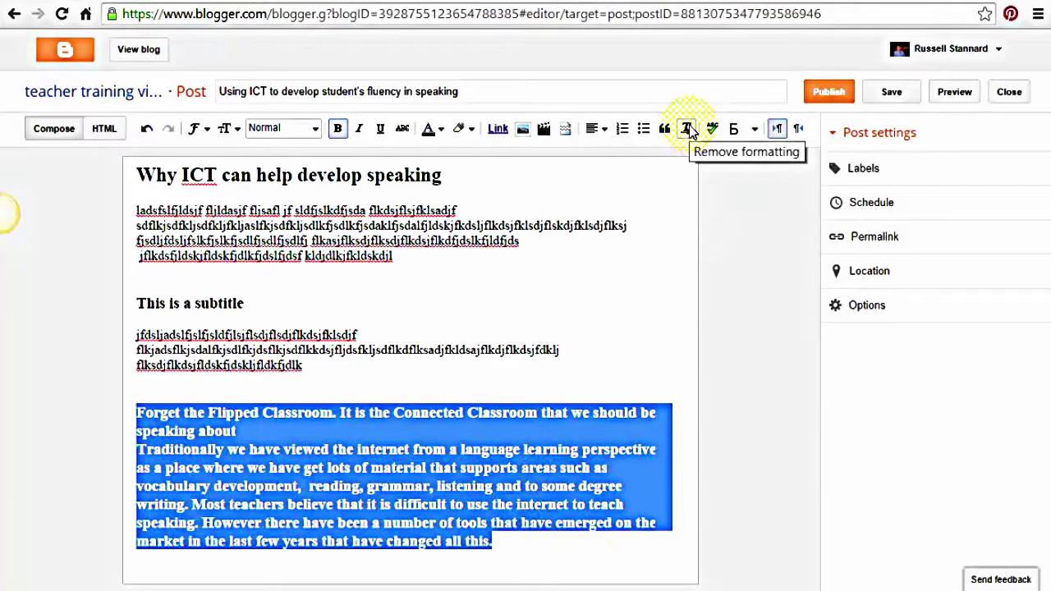
click(688, 131)
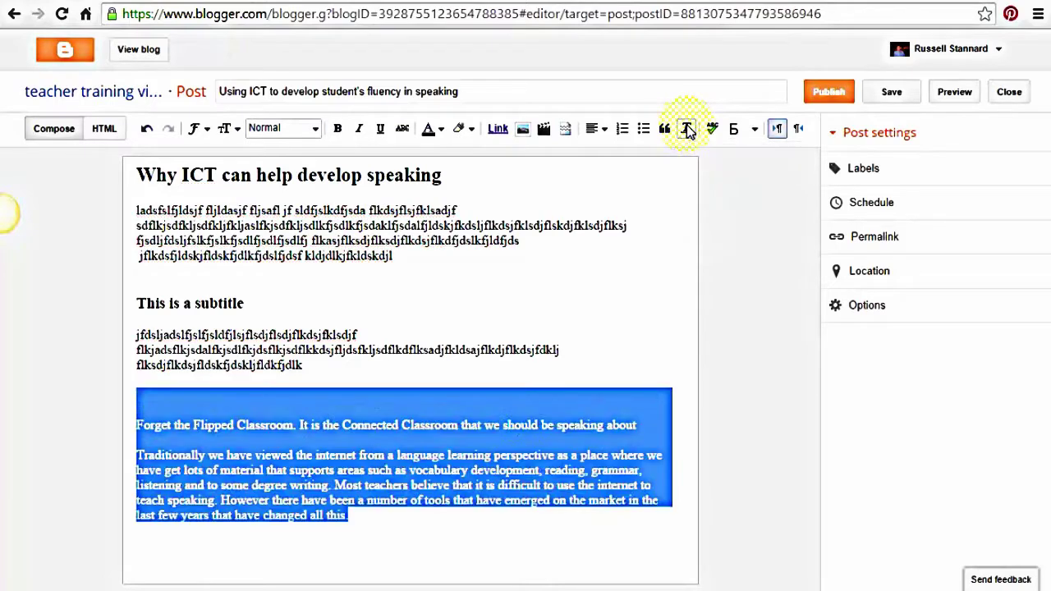
click(515, 425)
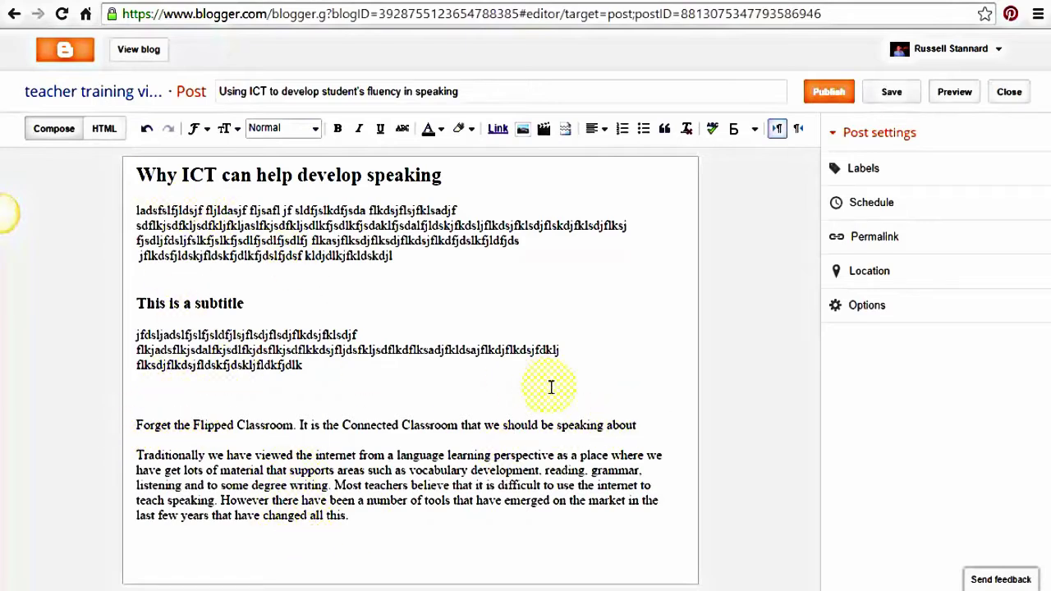
Style the 'Forget the Flipped Classroom' line as a Subheading
drag(637, 421, 110, 430)
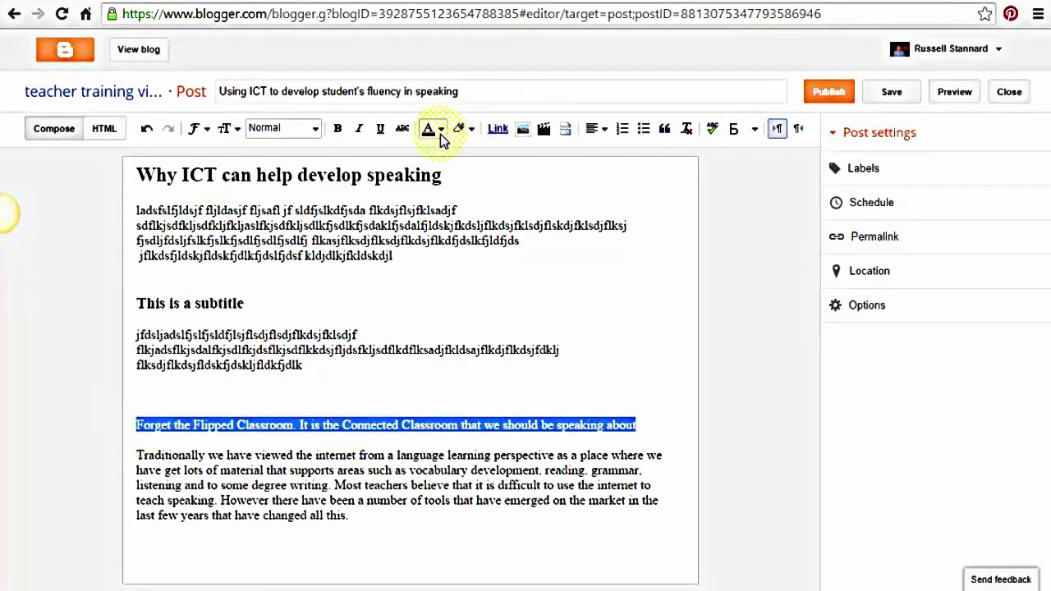
click(316, 130)
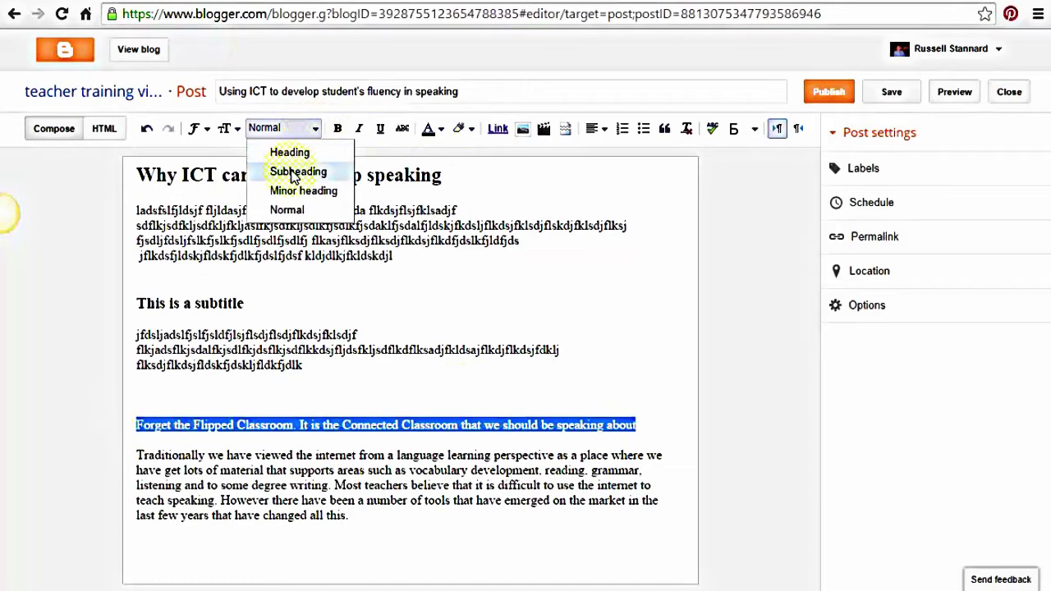
click(296, 171)
click(266, 417)
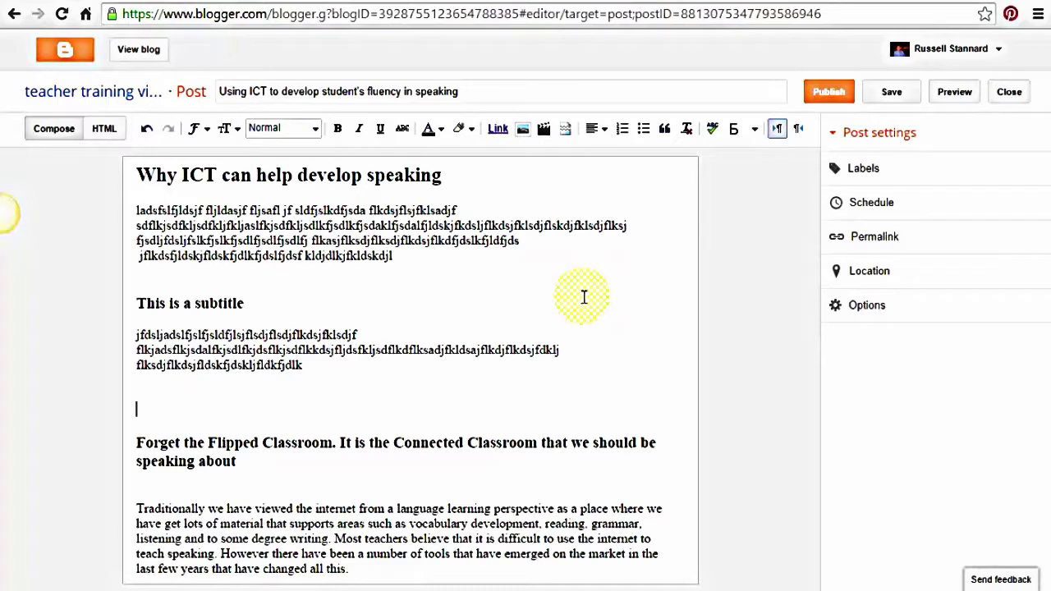
click(871, 548)
Give the post the labels Speaking, Fluency and Communication
click(864, 168)
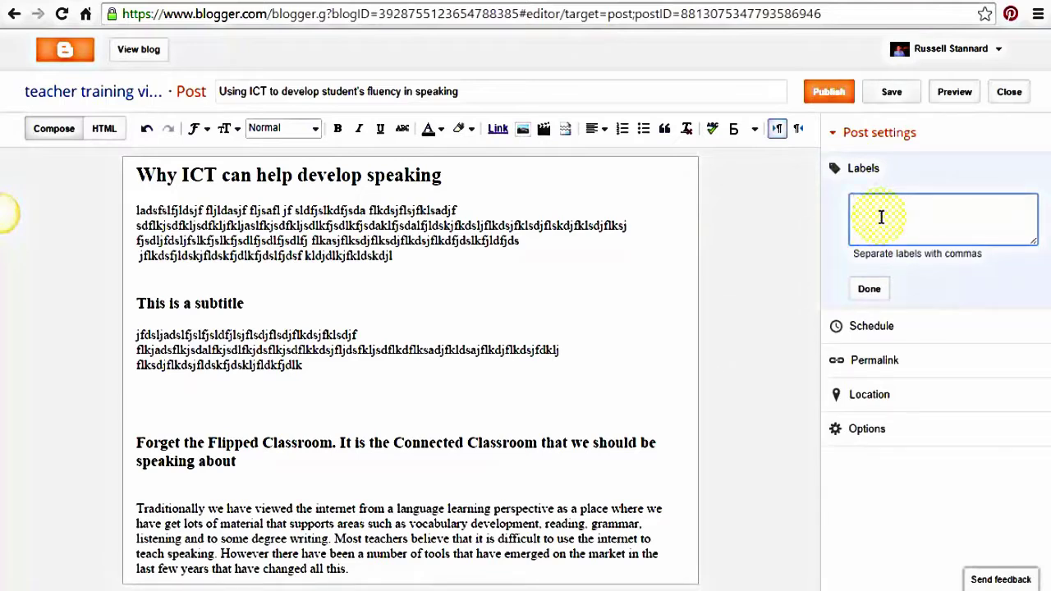
text(Speaking, Fluency, Communication)
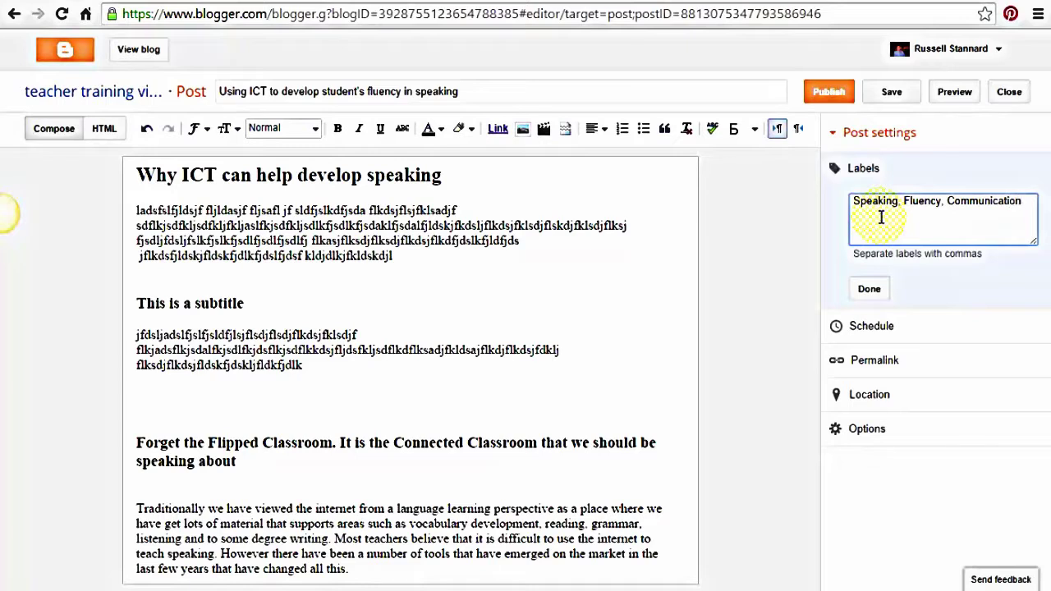
click(871, 292)
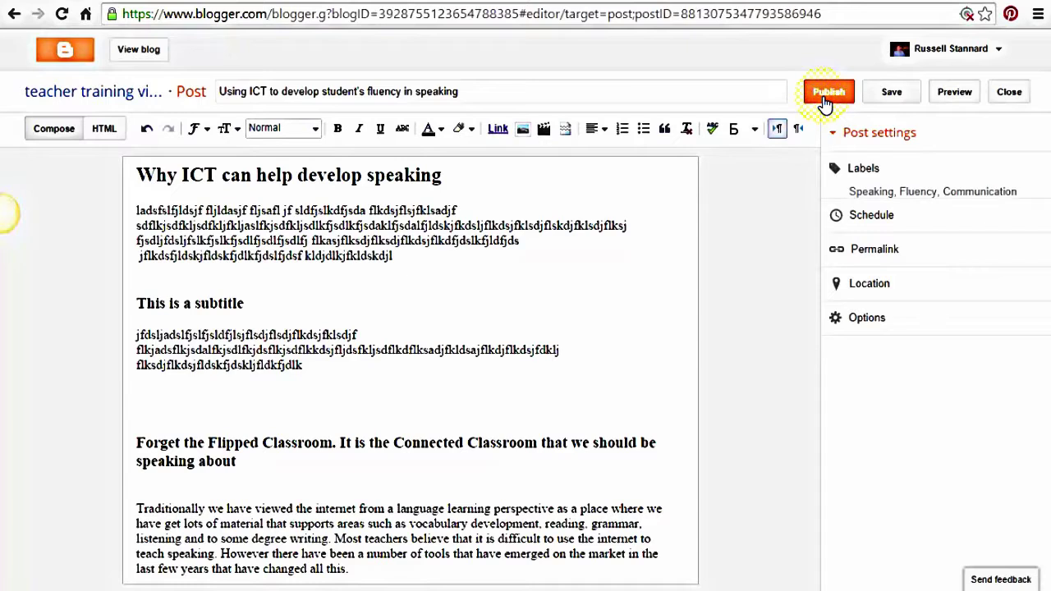
Save the post, preview it on the blog, then close the preview
click(892, 94)
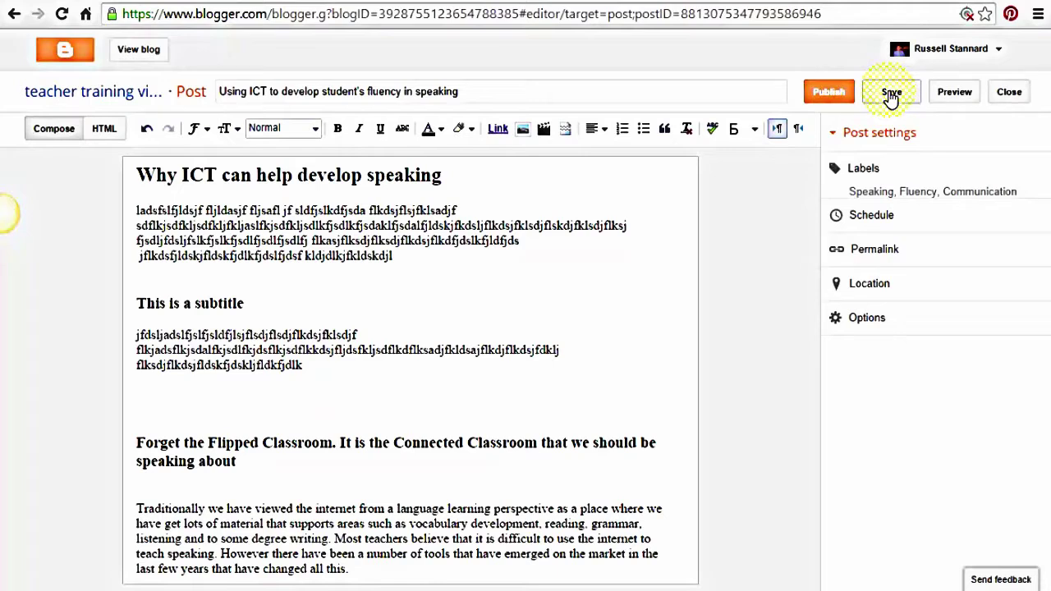
click(955, 95)
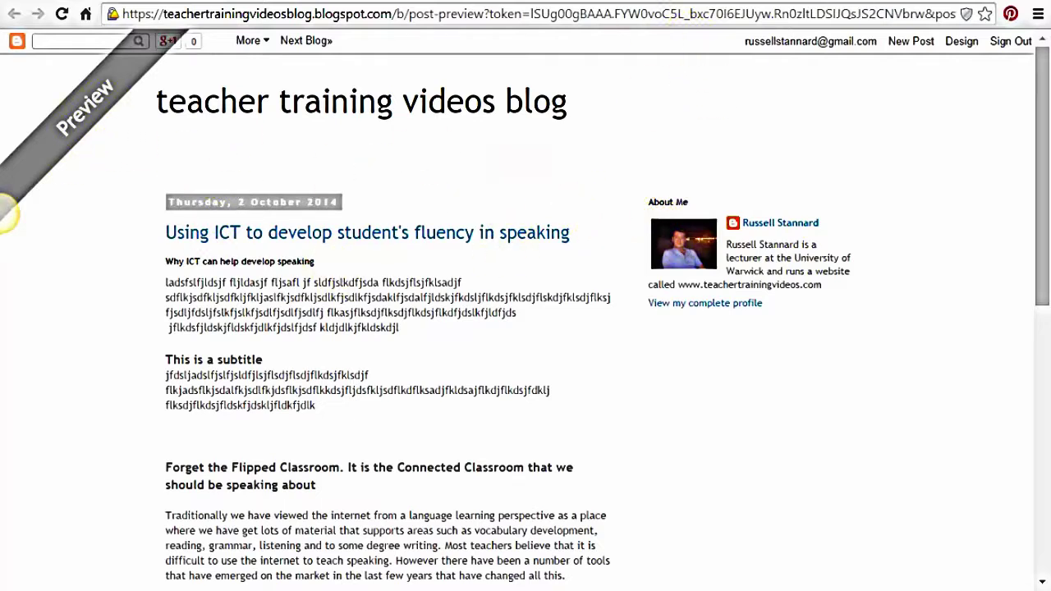
key(ctrl+w)
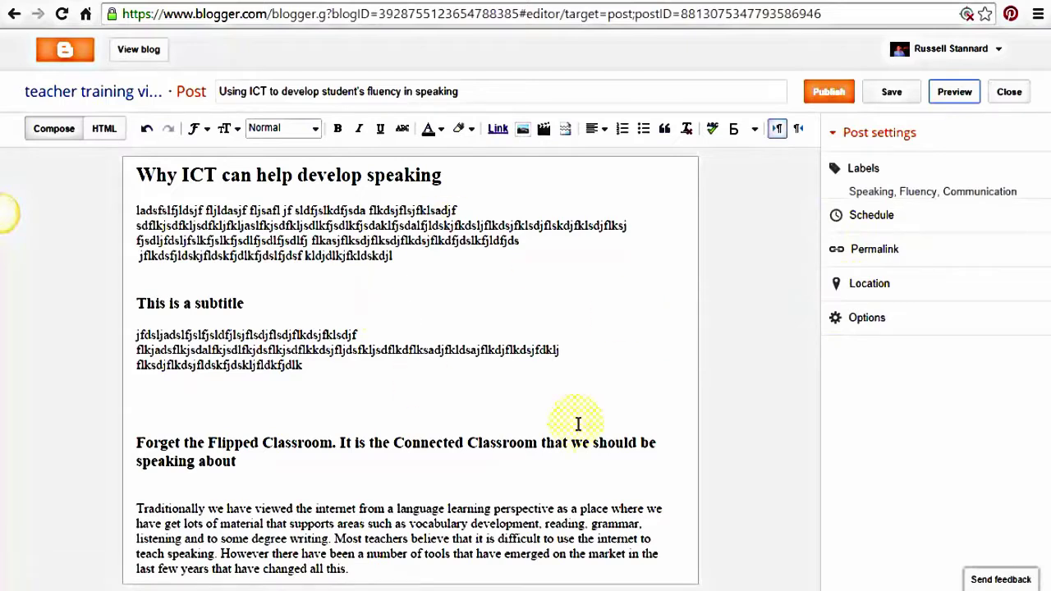
Publish the ICT speaking-fluency post to the blog's post list
click(830, 94)
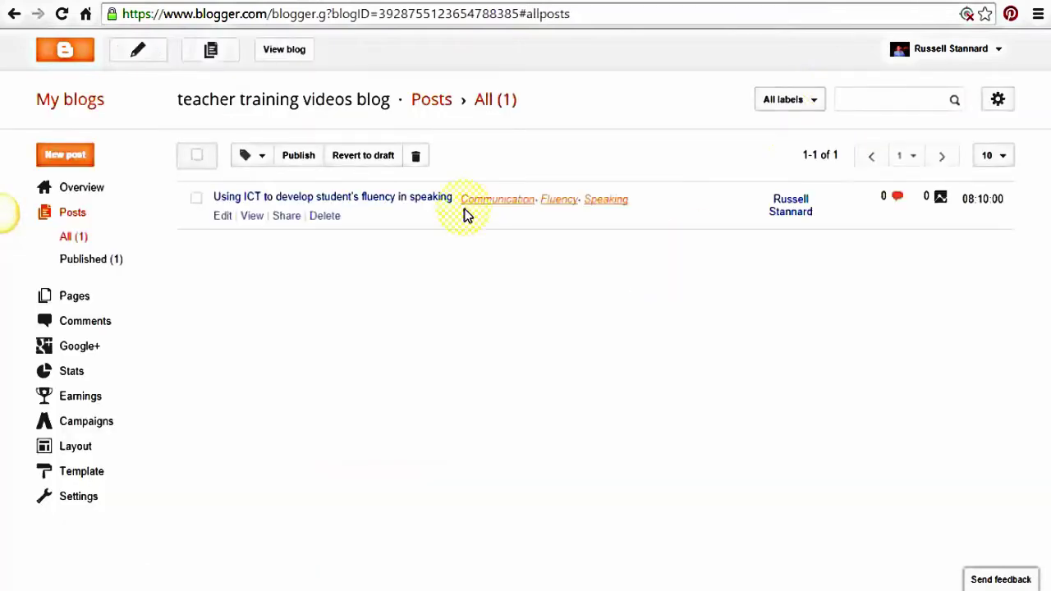
mouse_move(234, 212)
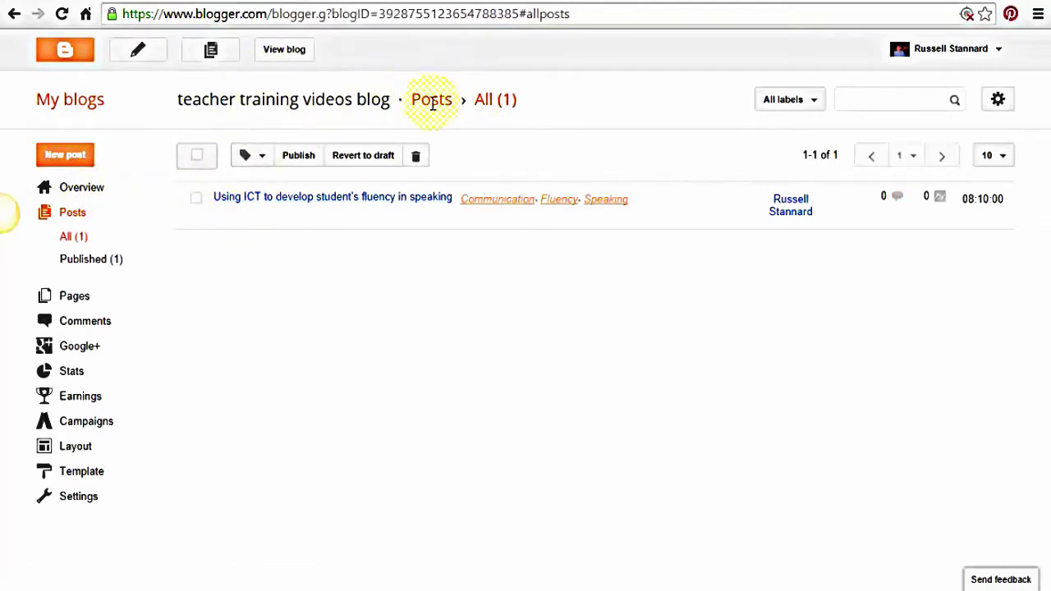
mouse_move(305, 205)
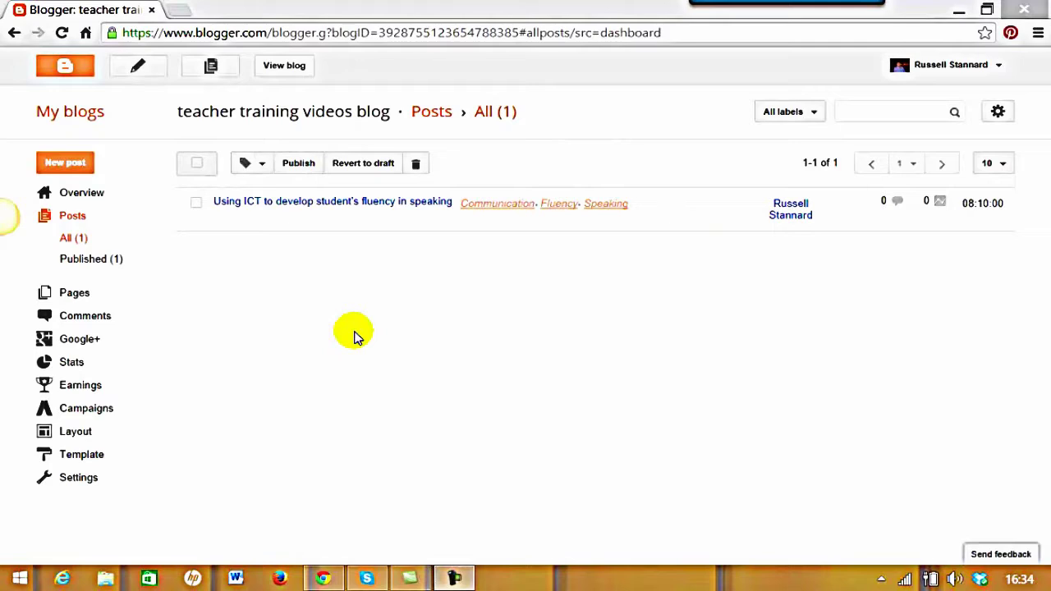
click(64, 114)
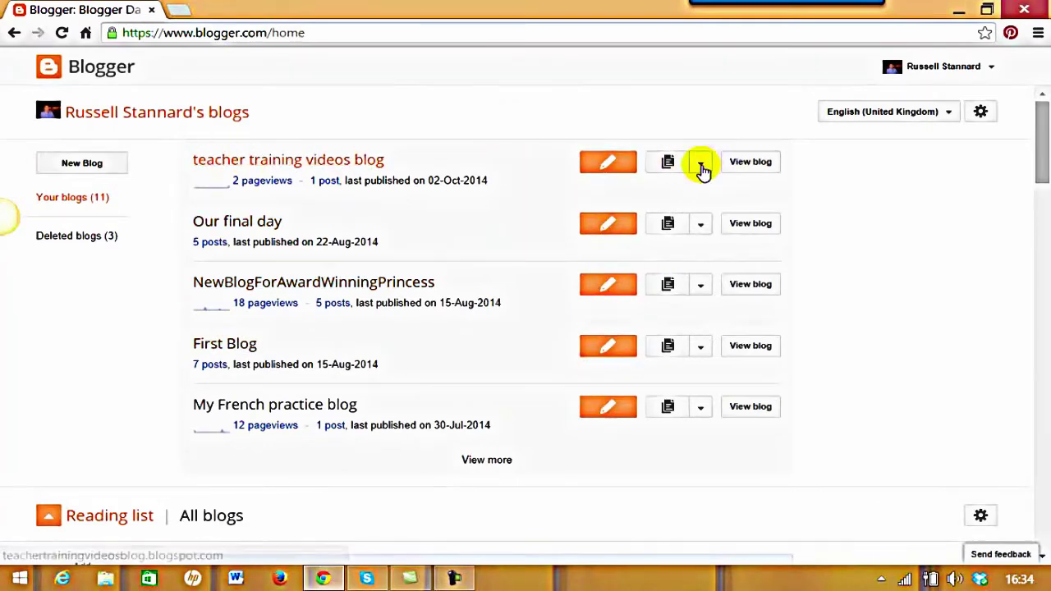
click(702, 168)
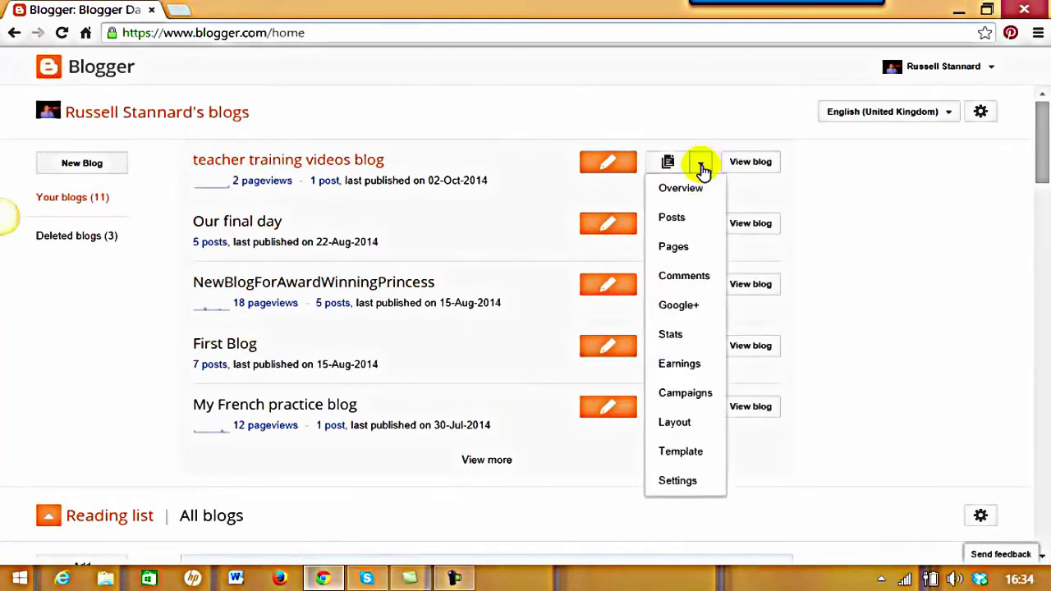
click(672, 217)
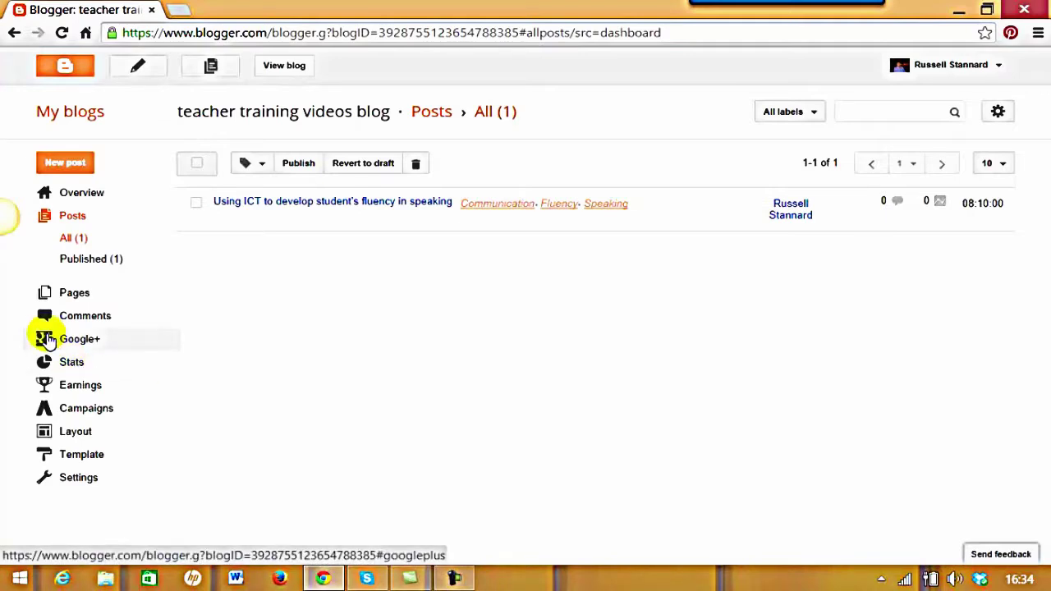
Go from the post list back to the My blogs dashboard
click(78, 119)
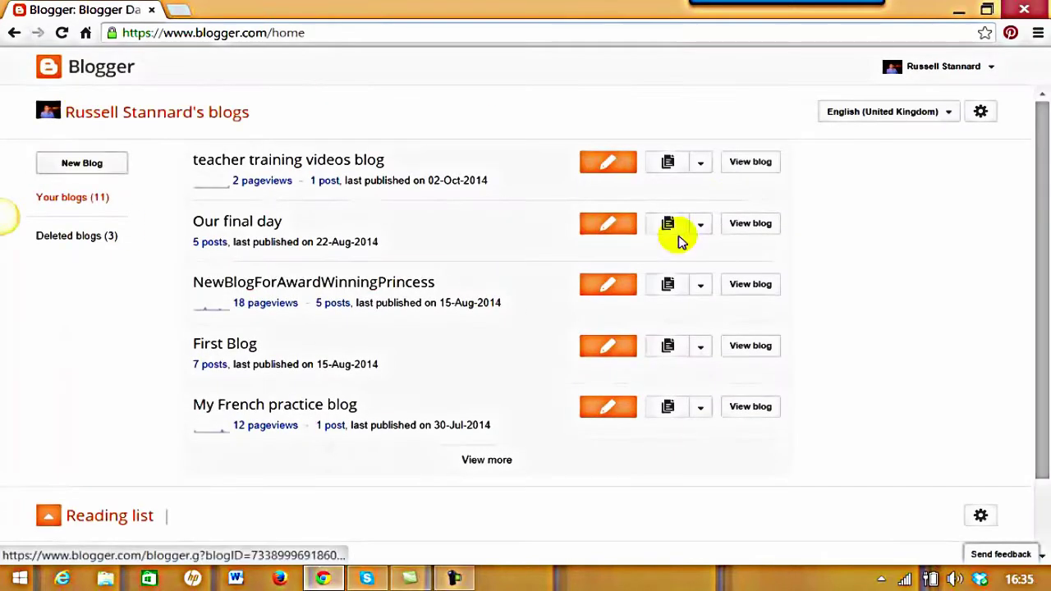
Dismiss the Java notice, return to My blogs, and expand the teacher training videos blog's menu
click(702, 167)
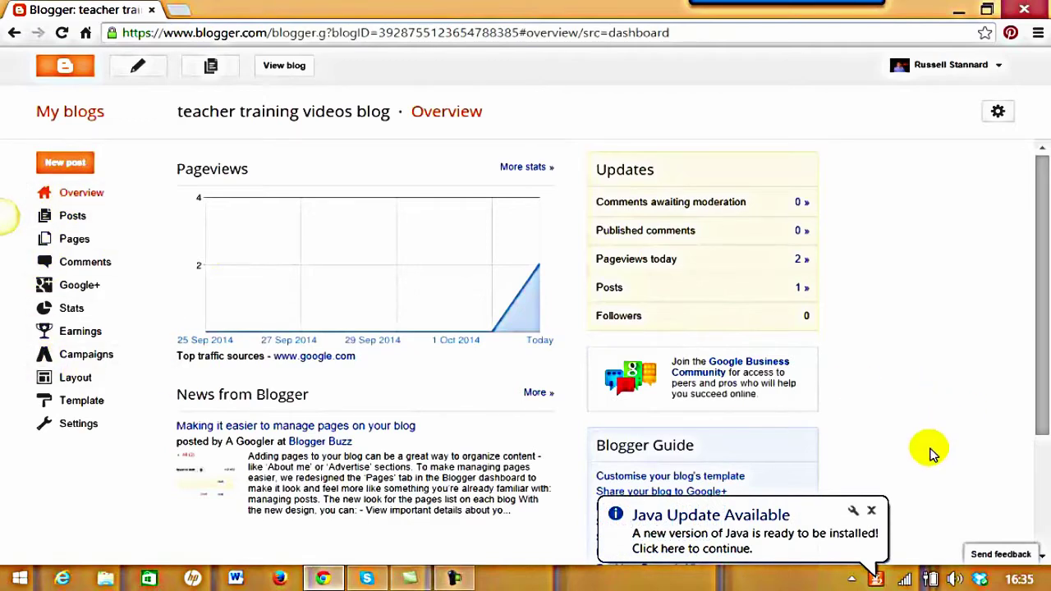
click(872, 513)
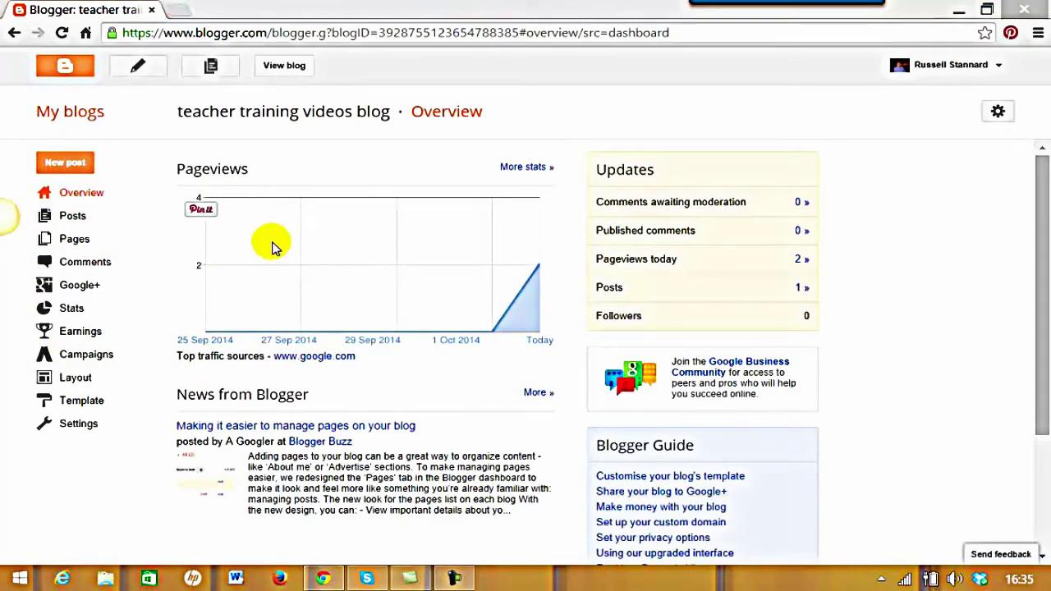
click(83, 113)
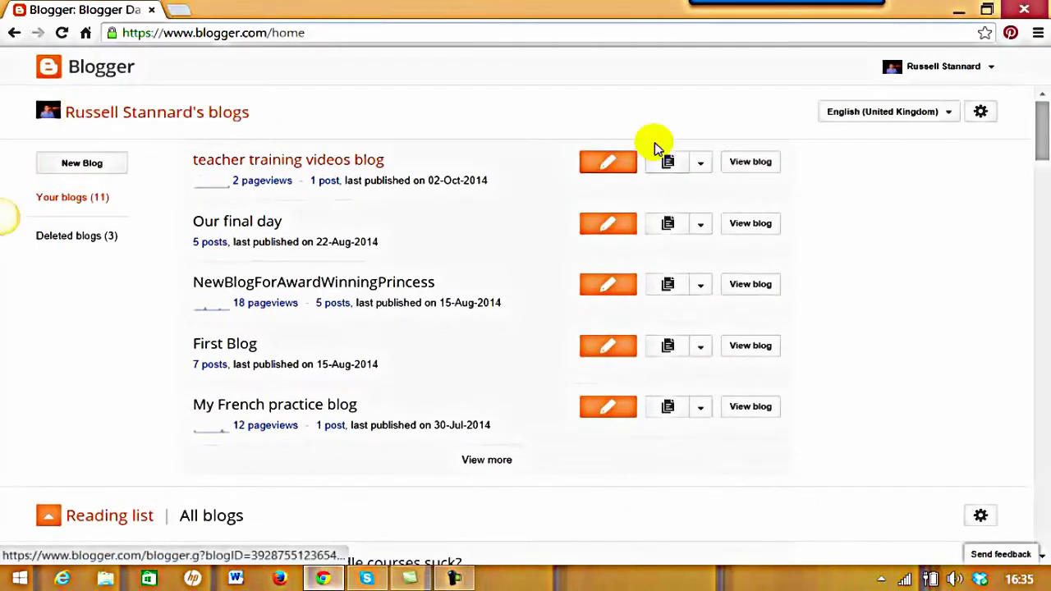
click(703, 167)
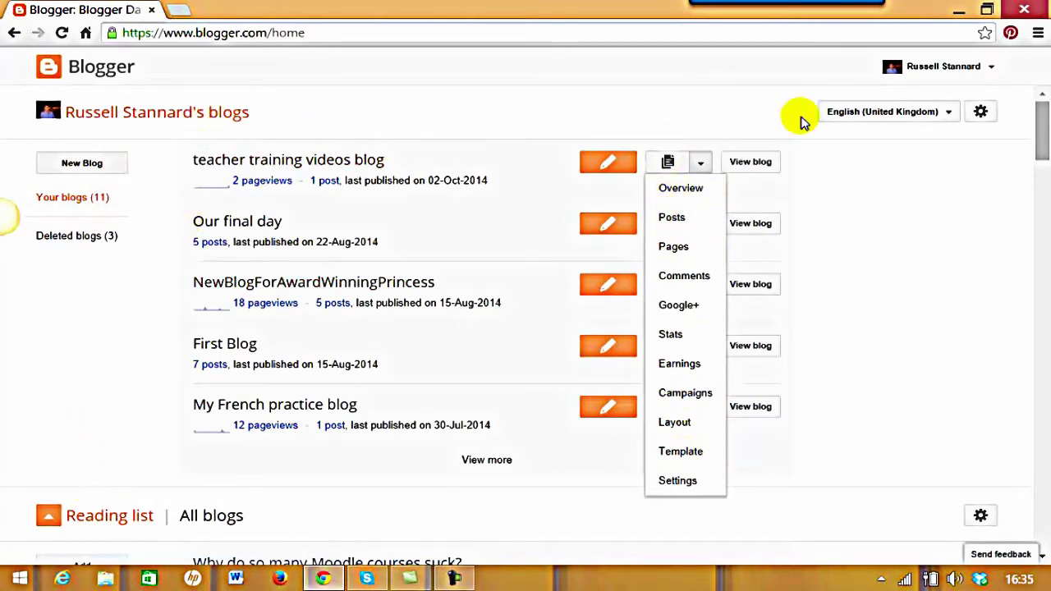
click(899, 205)
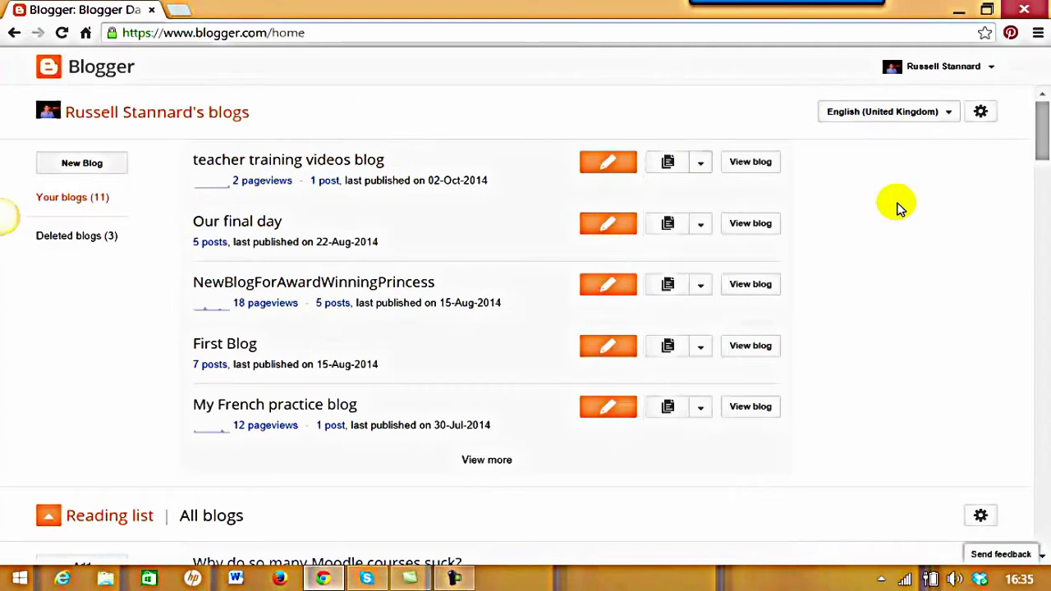
click(700, 165)
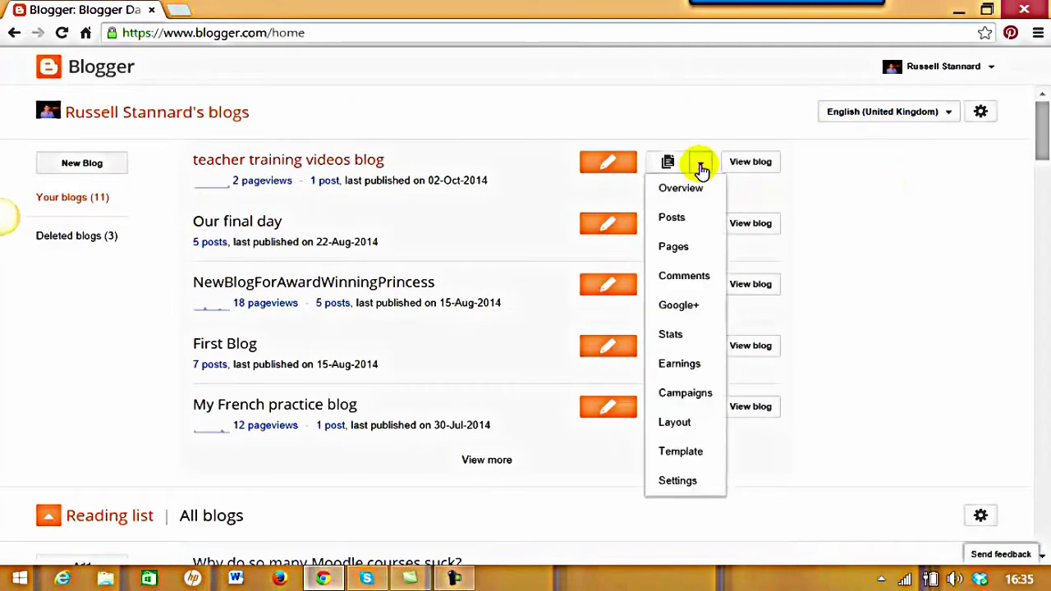
click(672, 219)
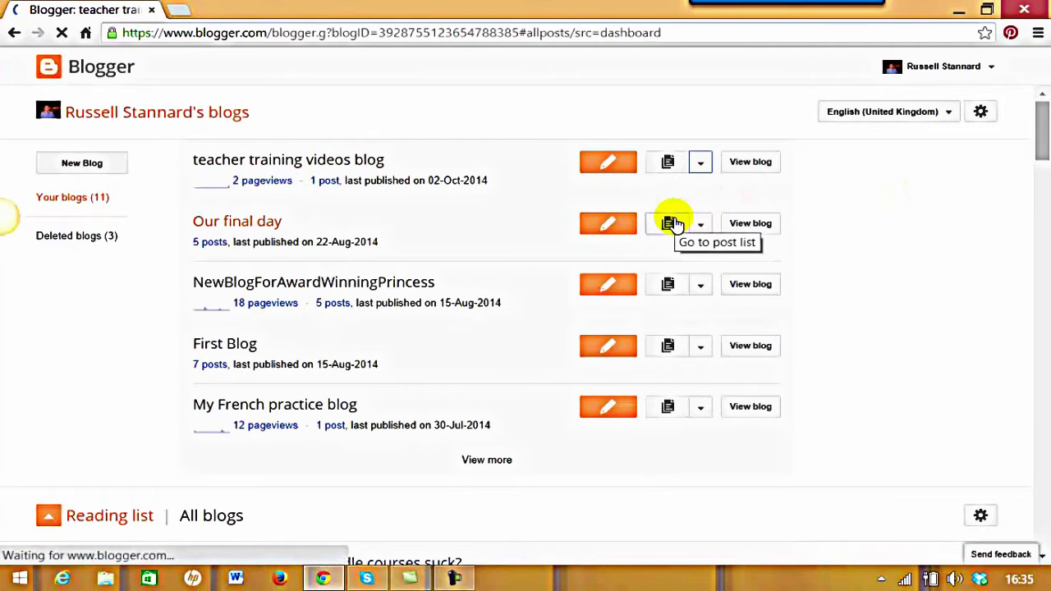
click(78, 112)
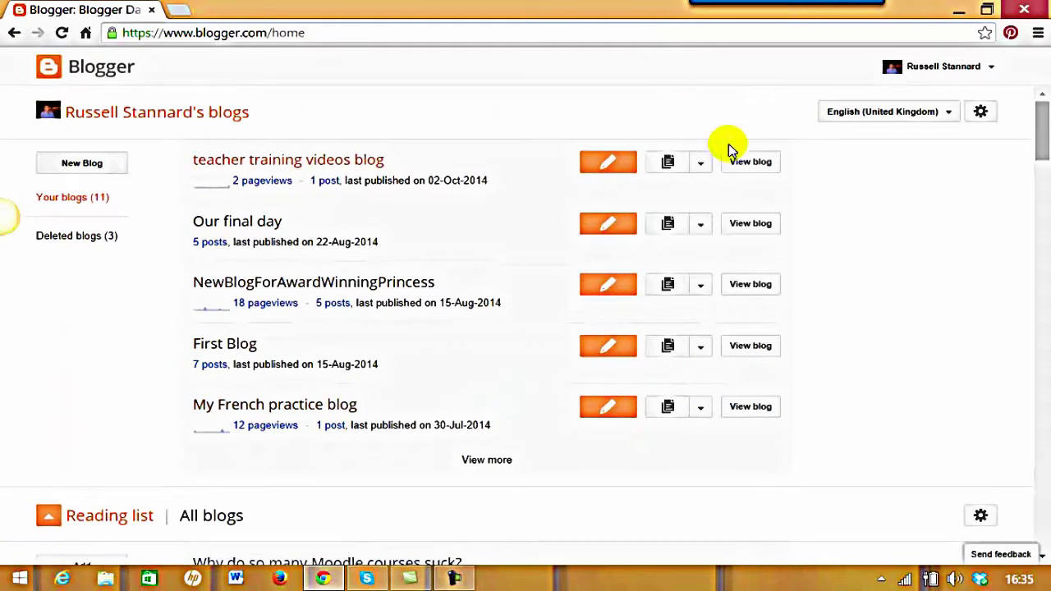
click(701, 165)
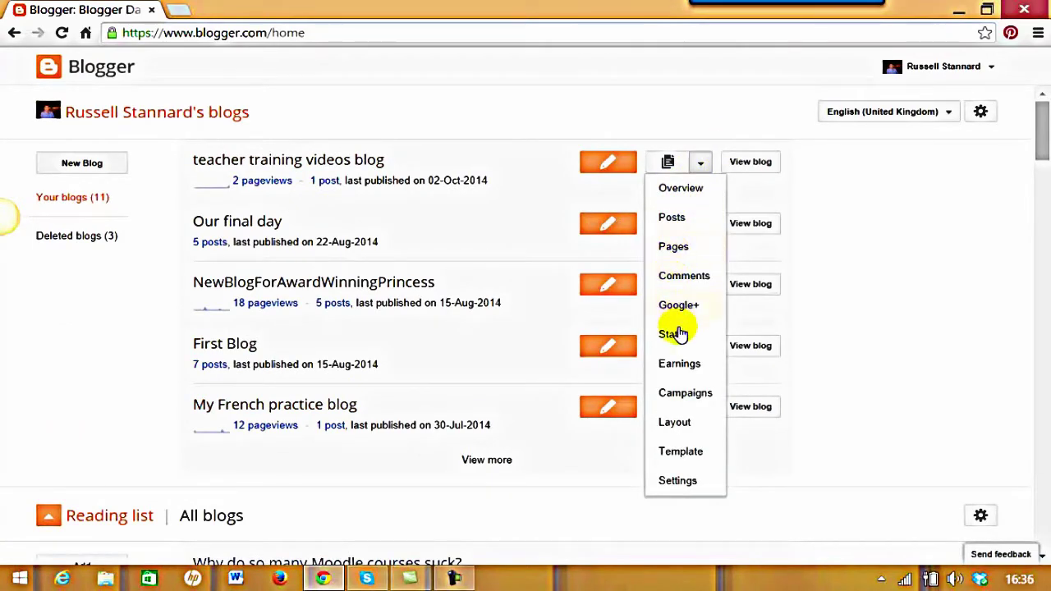
click(929, 175)
click(701, 225)
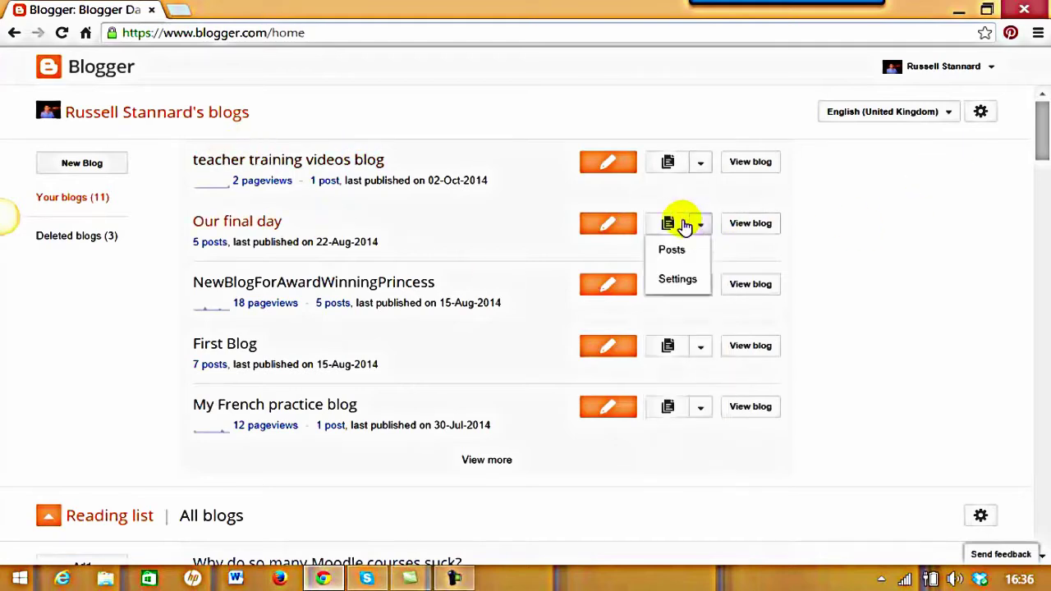
click(751, 276)
click(701, 285)
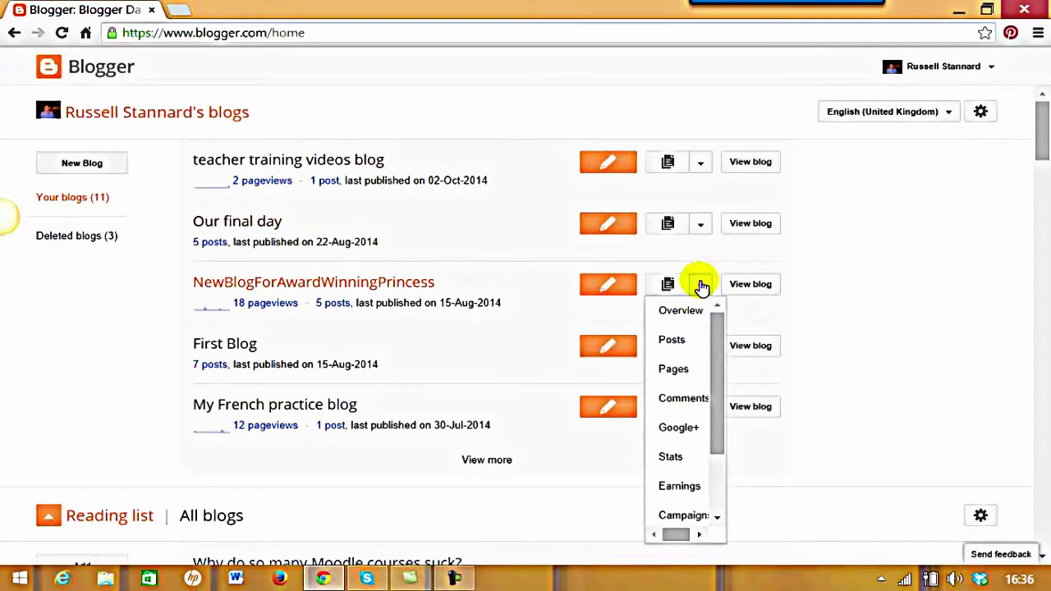
click(844, 318)
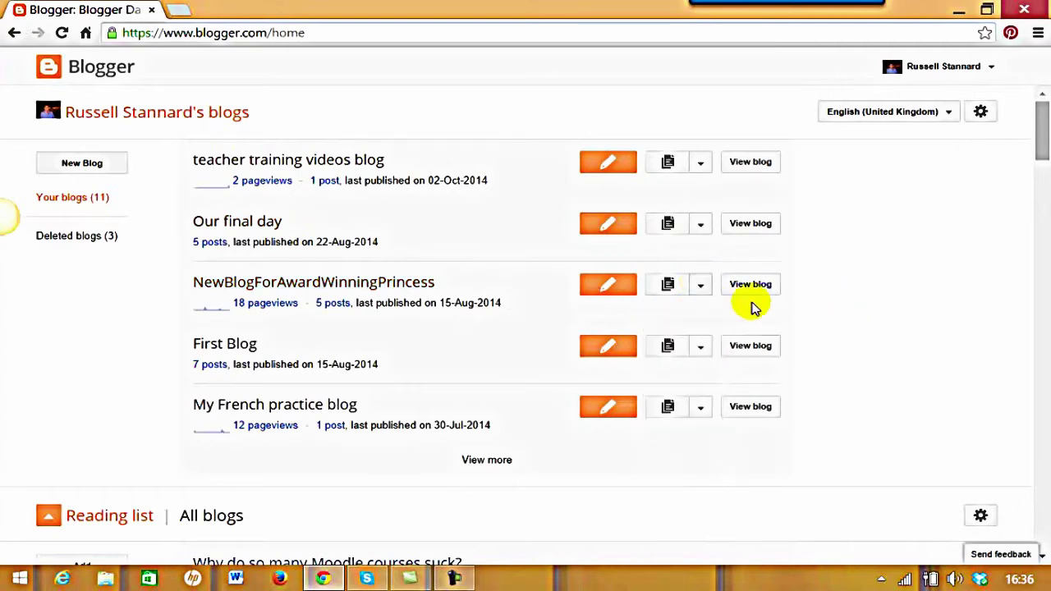
click(698, 228)
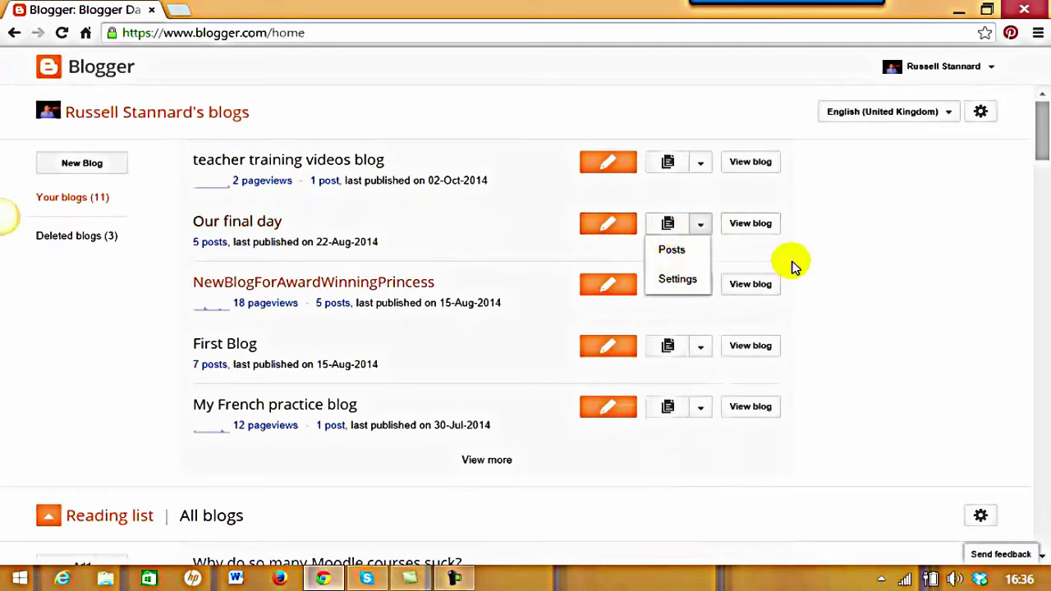
click(870, 228)
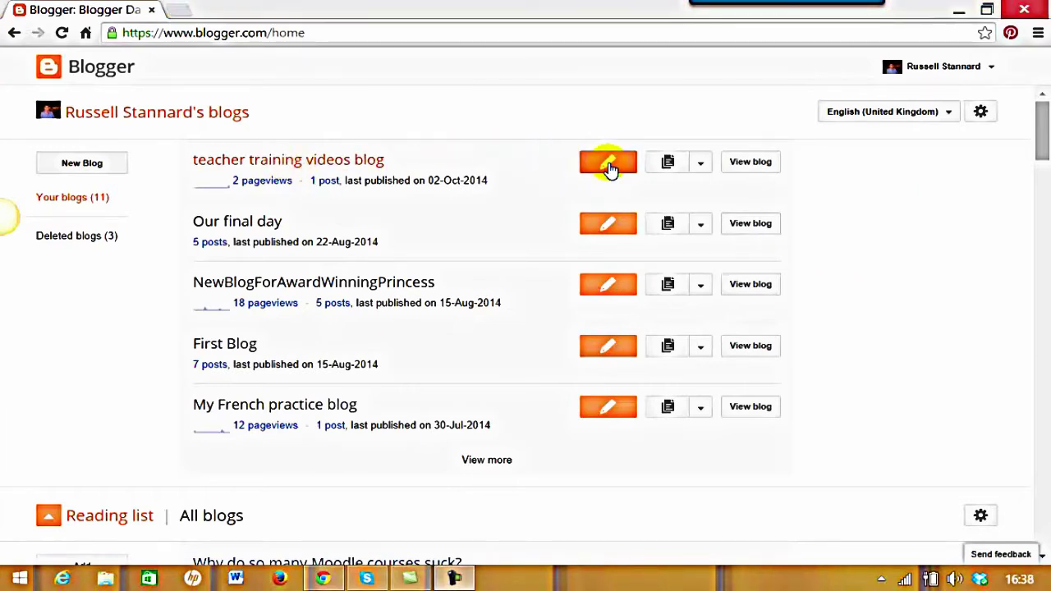
Start a new post in the teacher training videos blog titled 'More about fluency'
click(700, 164)
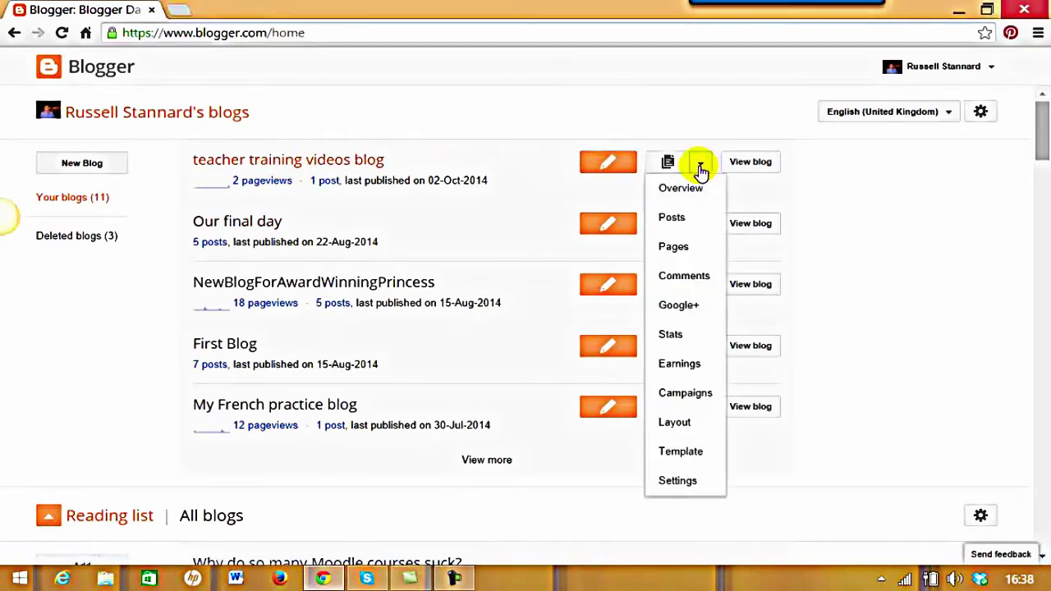
click(671, 217)
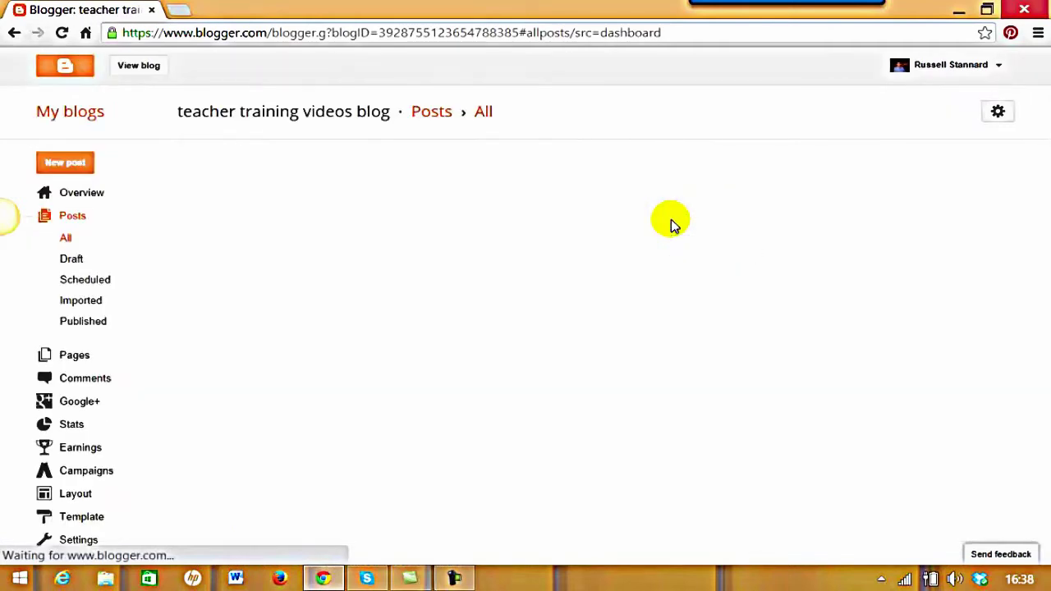
click(64, 168)
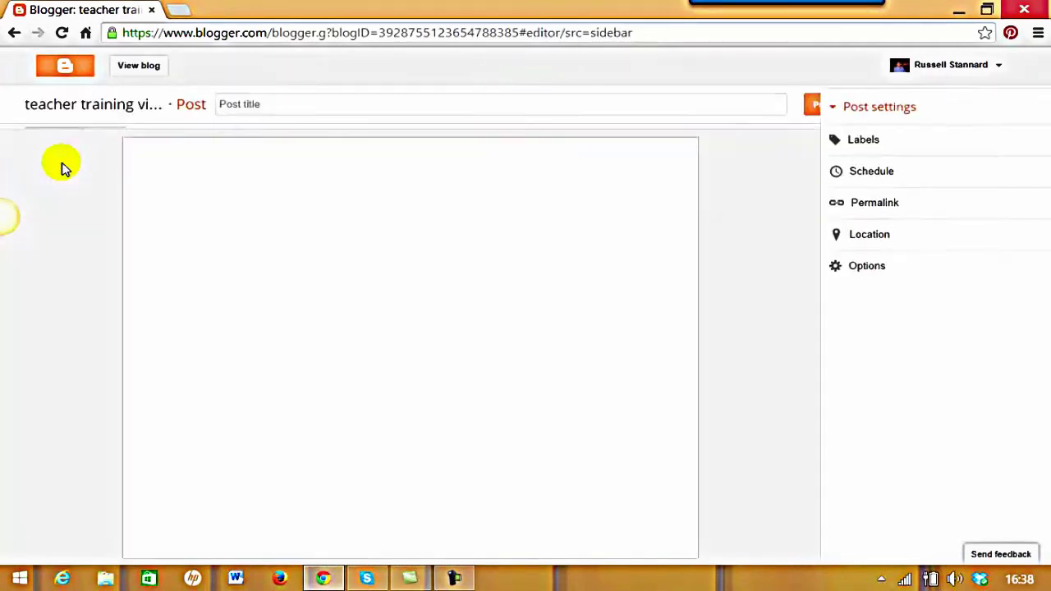
click(275, 101)
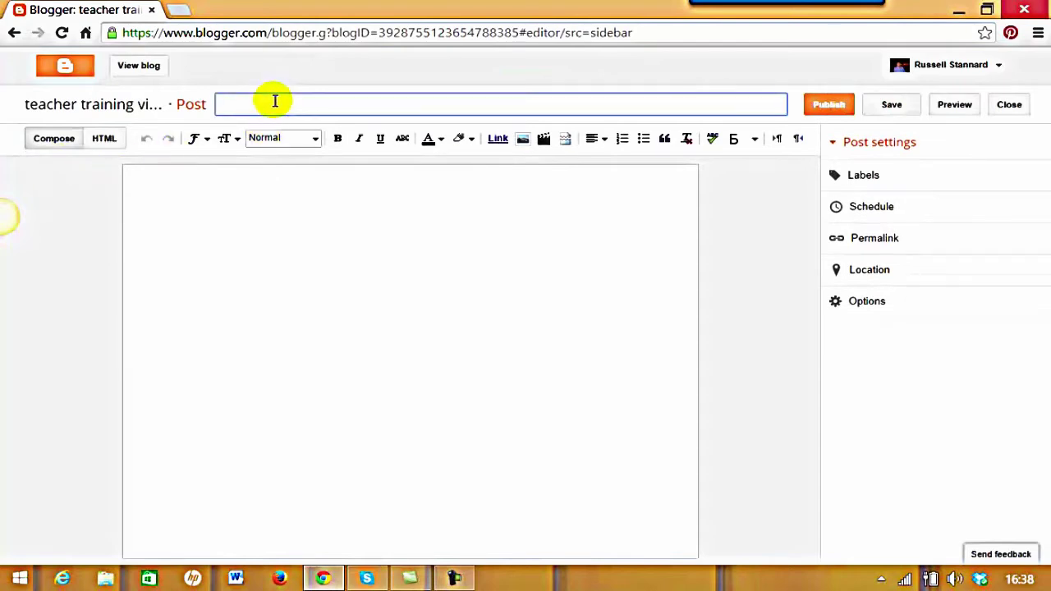
text(More about fluency)
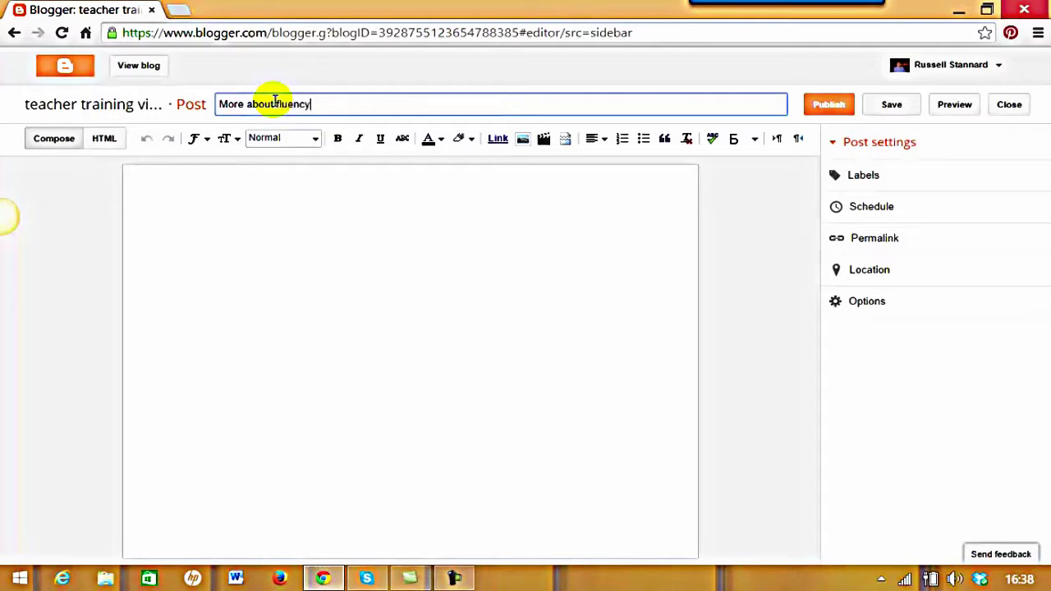
click(262, 195)
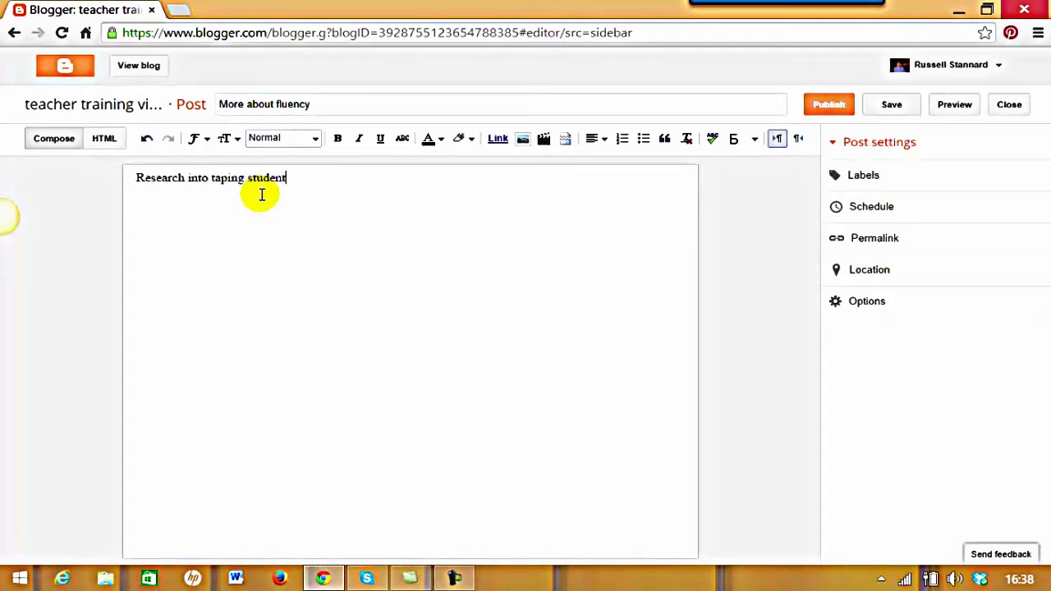
Make 'Research into taping students' a Heading and add a line of filler text
drag(295, 182, 117, 188)
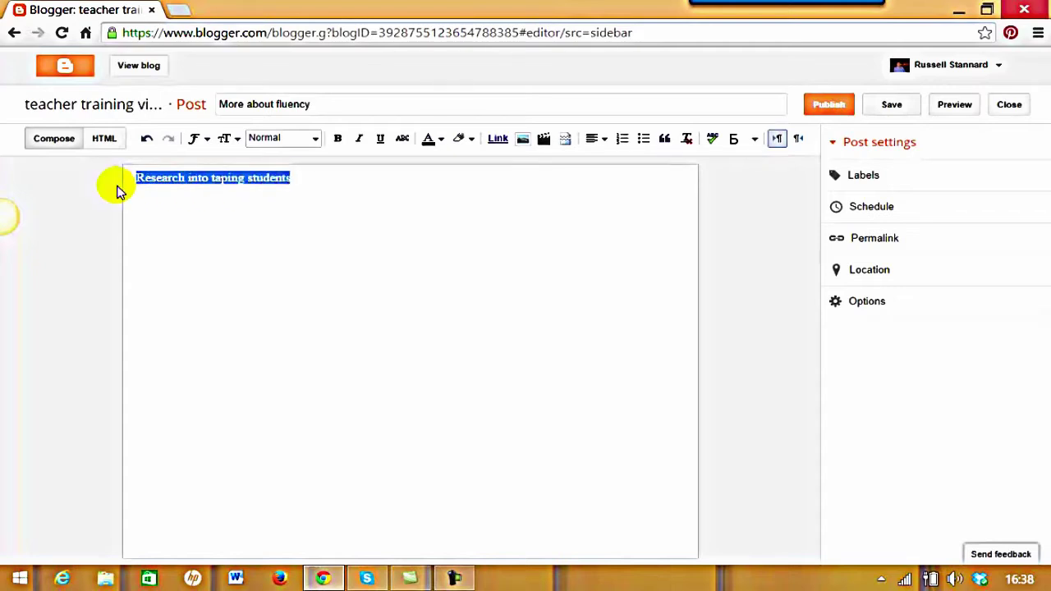
click(316, 138)
click(279, 162)
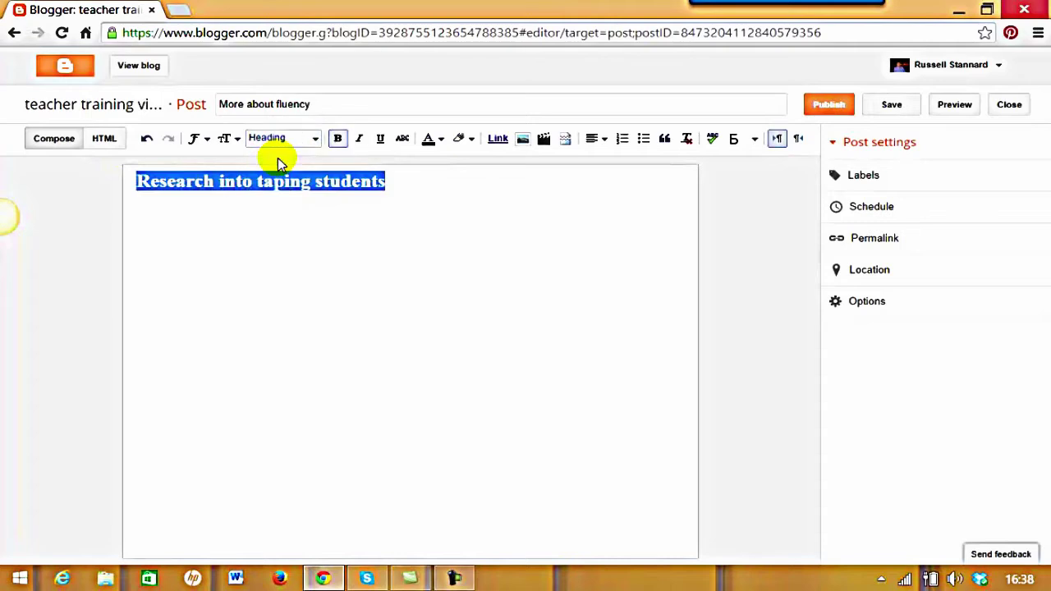
click(220, 213)
click(438, 183)
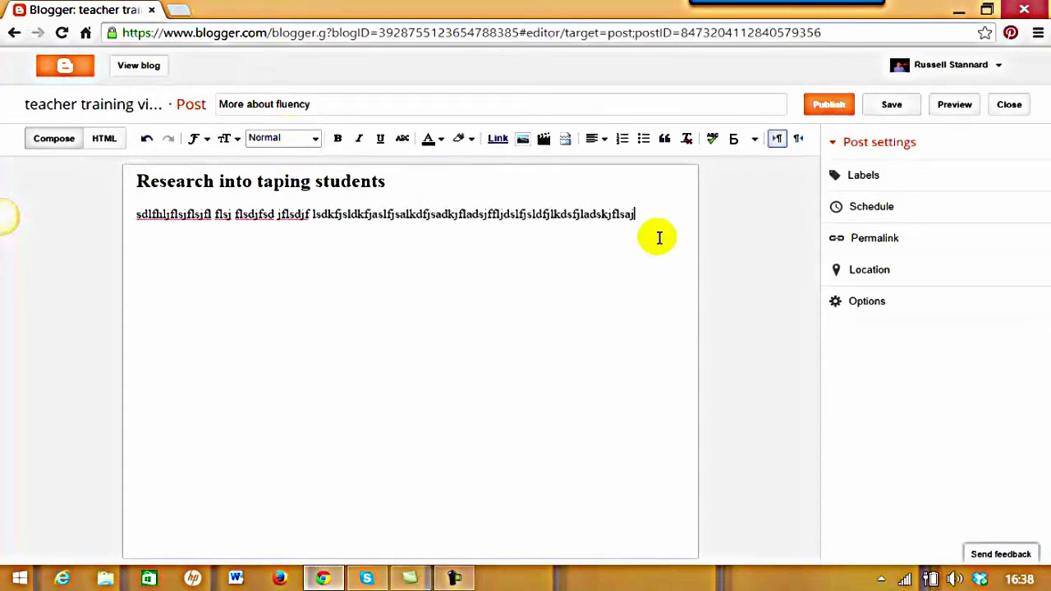
text(sajfsljflksajflksjflkdsjflkdsjflflkjdslfkjdlkcfjdklfjdklfjdfkjdkljfdlkjflkdjfkldjfdkljf)
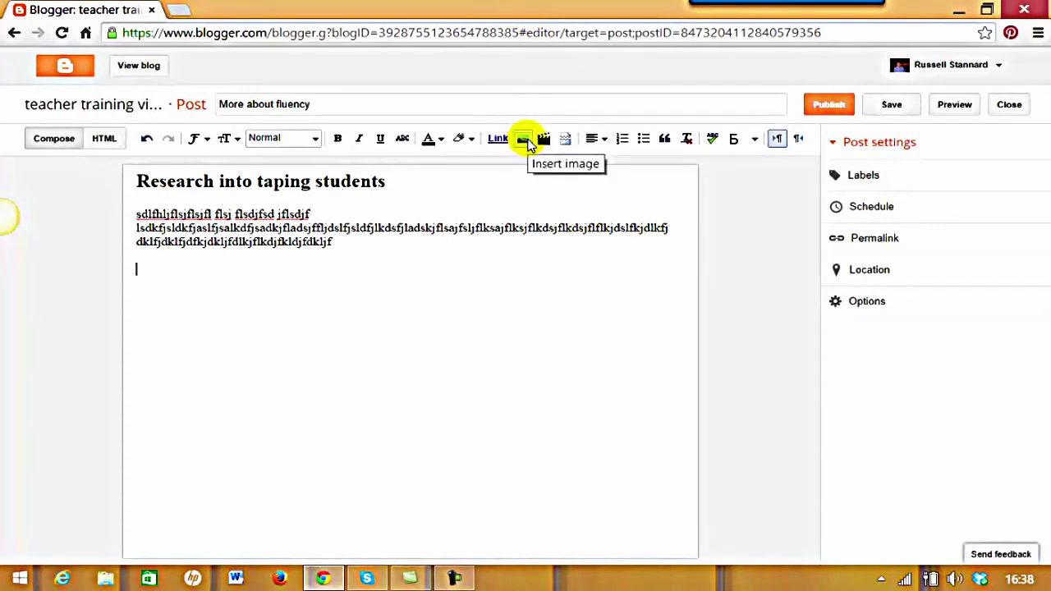
Upload BC.jpg from Pictures > ProfilePhotos and add it to the post
click(524, 140)
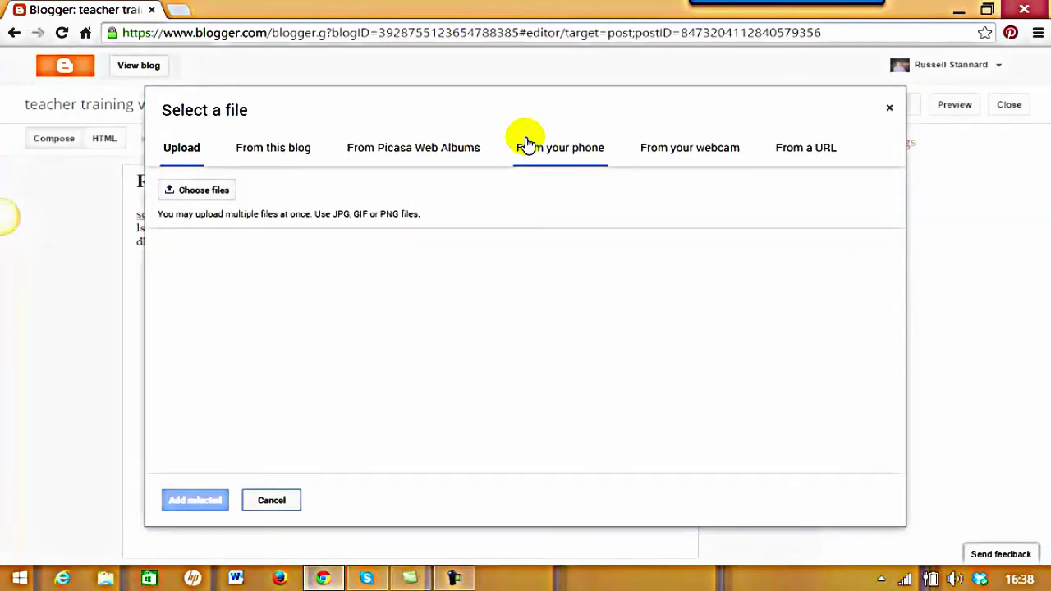
click(191, 198)
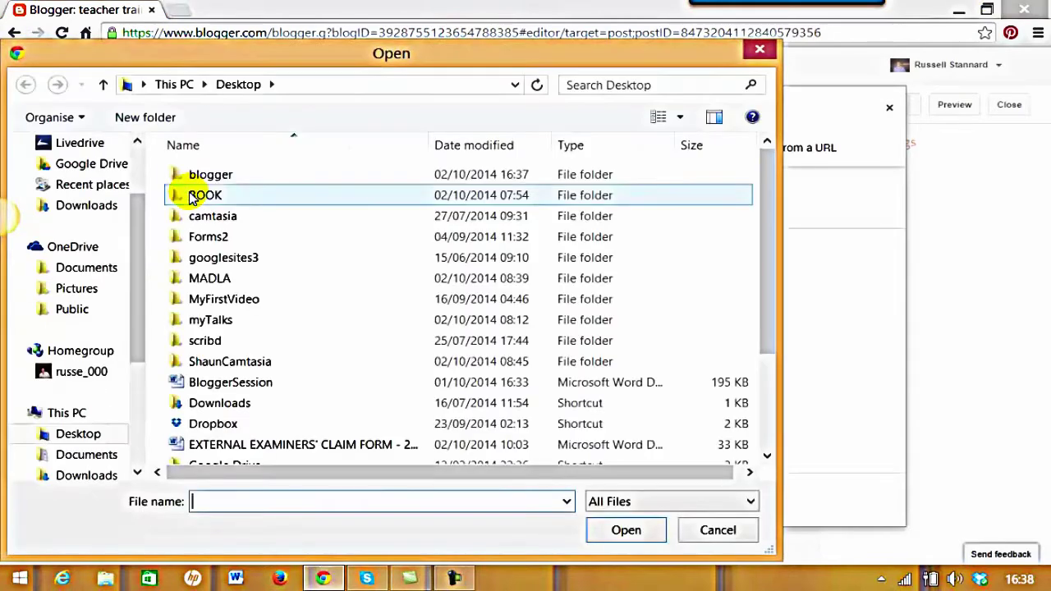
drag(138, 321, 136, 368)
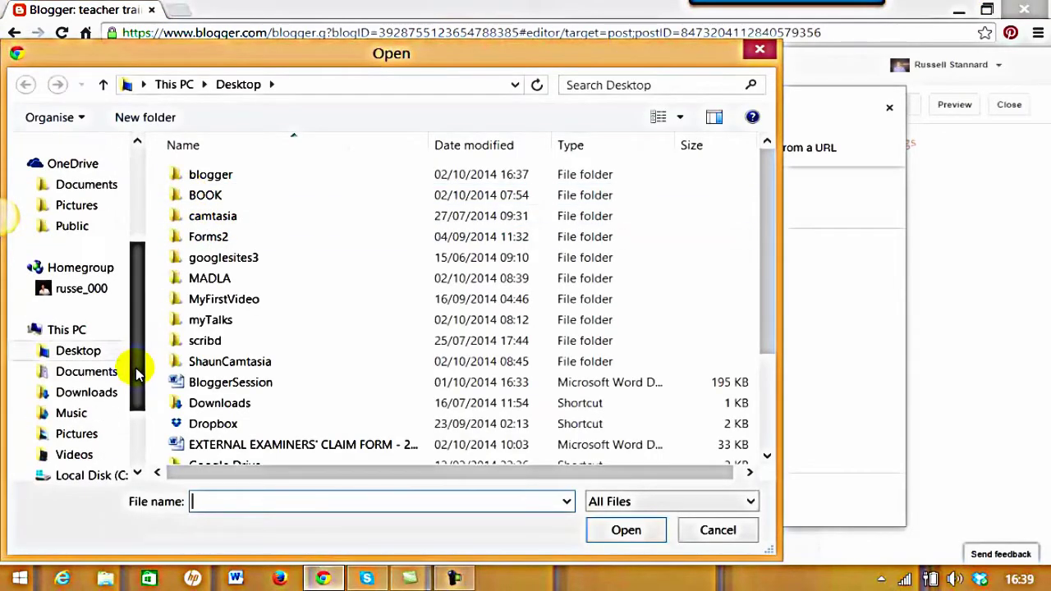
click(86, 440)
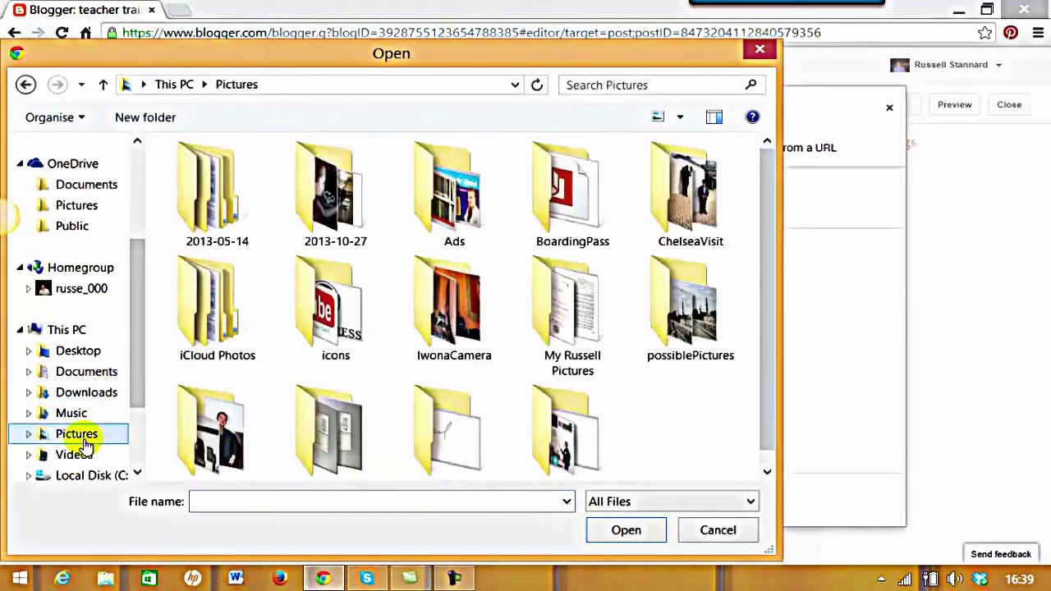
double_click(227, 440)
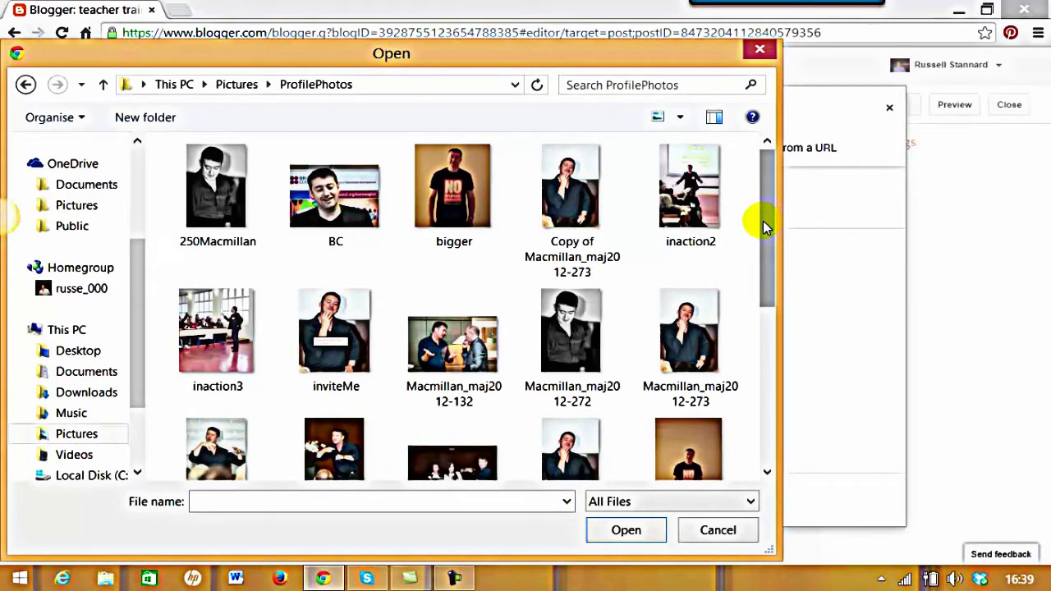
scroll(763, 215, down, 1)
click(327, 192)
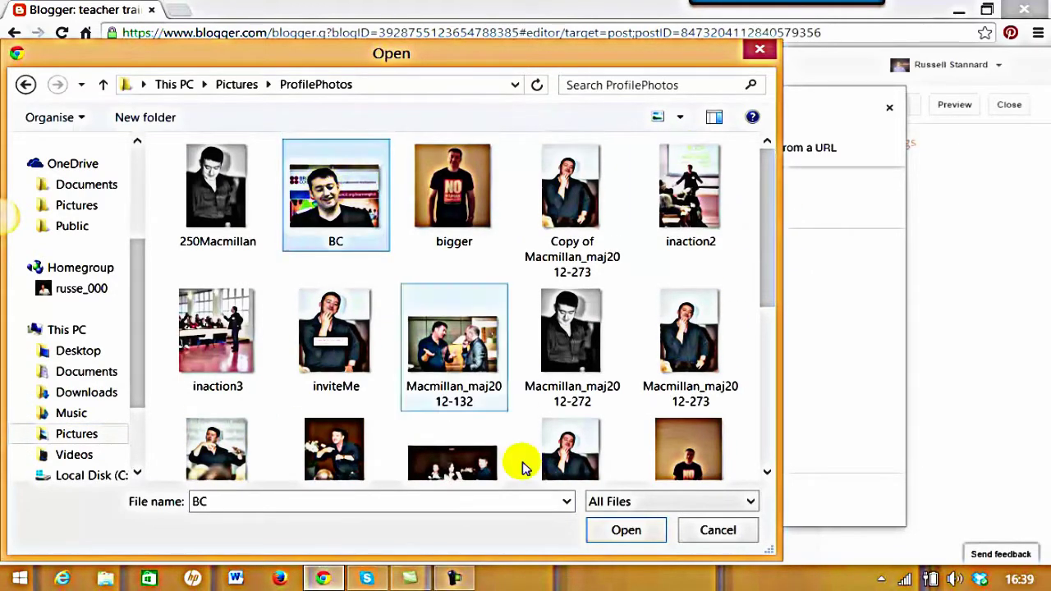
click(626, 530)
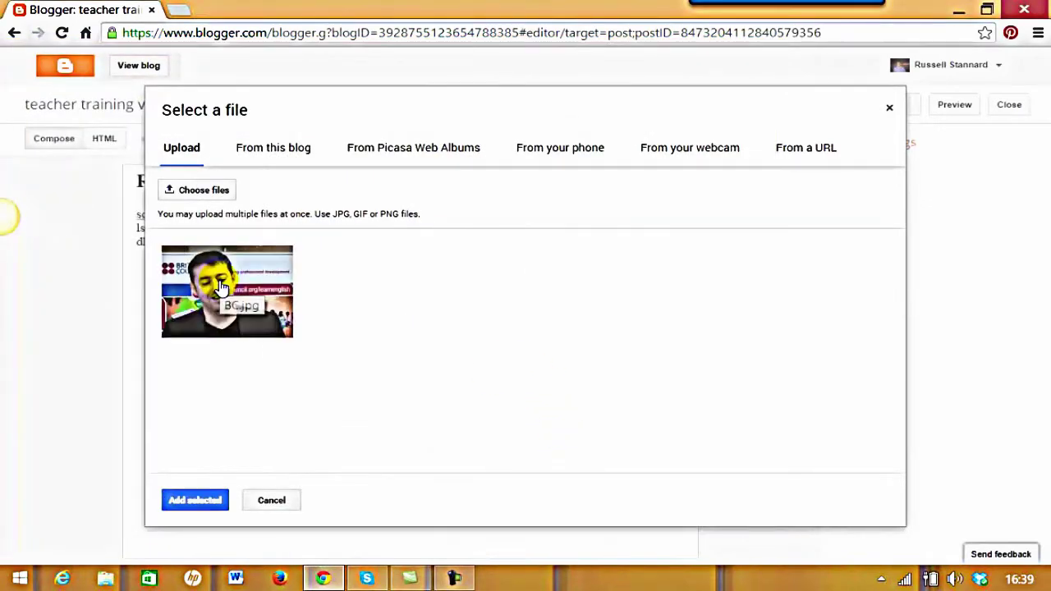
click(197, 502)
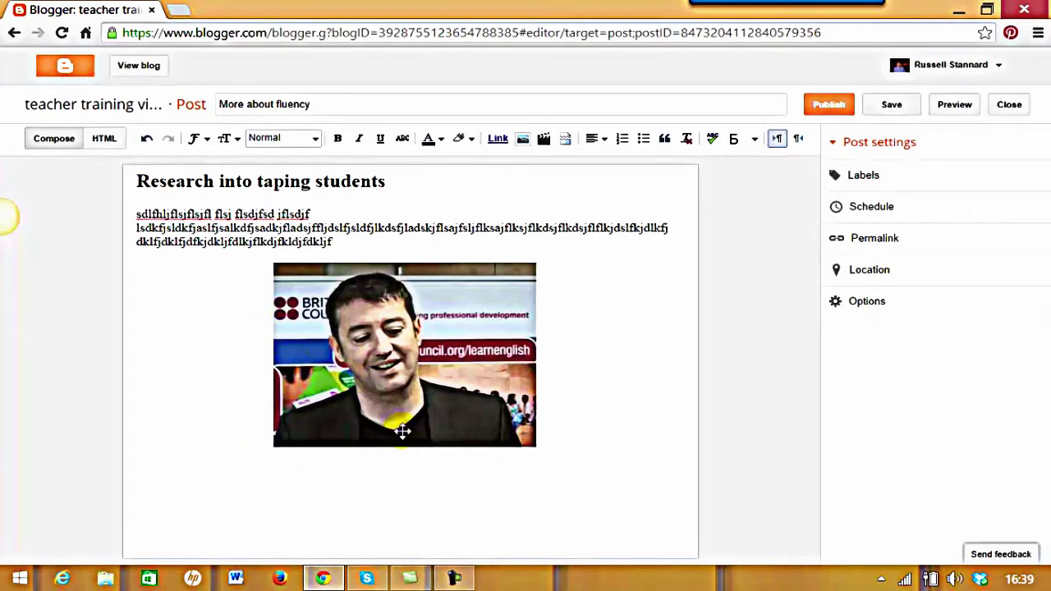
Make the inserted photo small and left-aligned
click(363, 370)
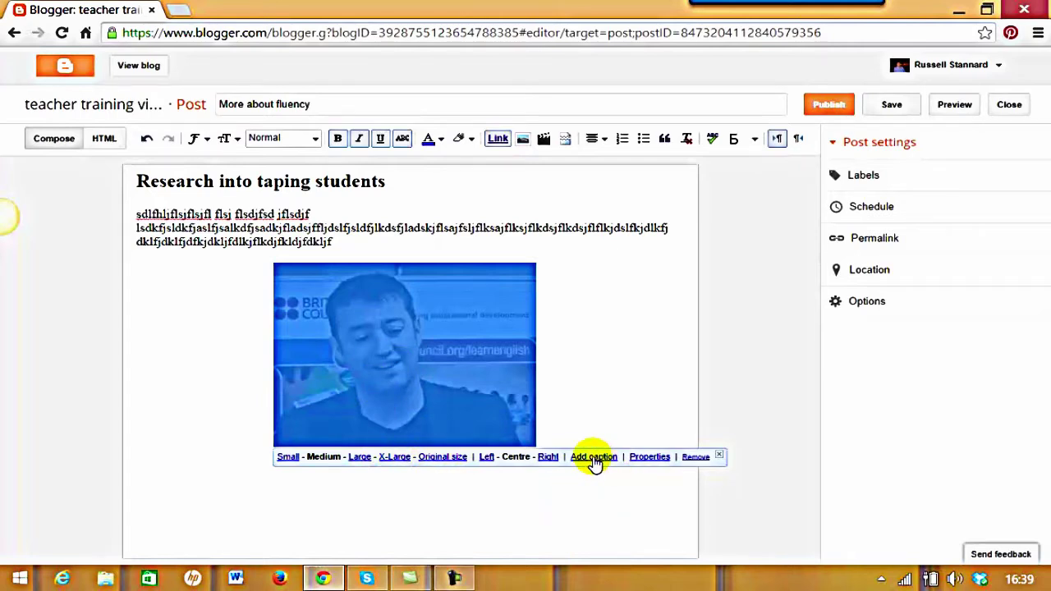
click(486, 457)
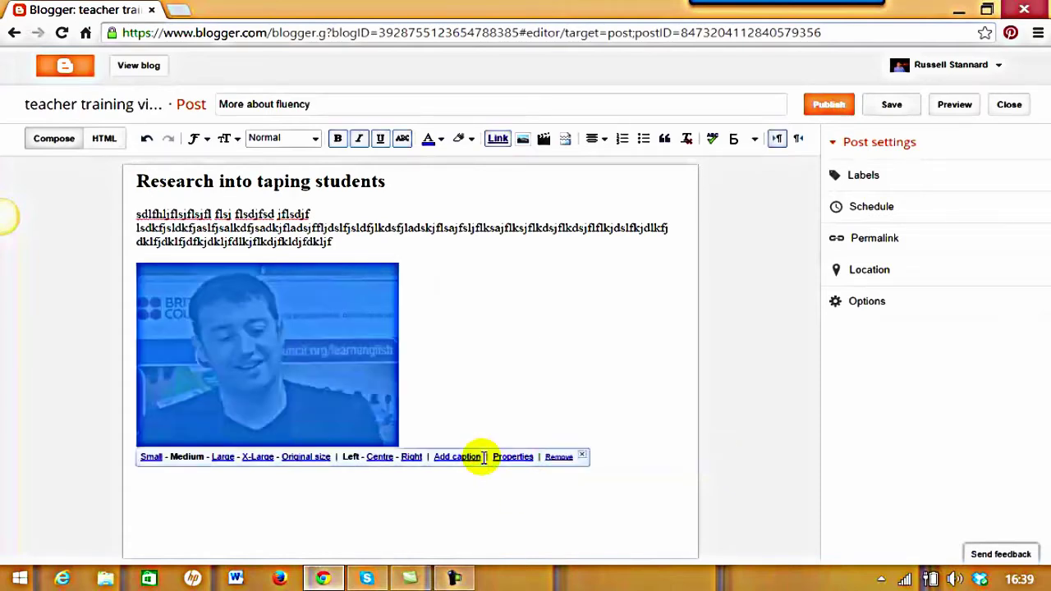
click(151, 458)
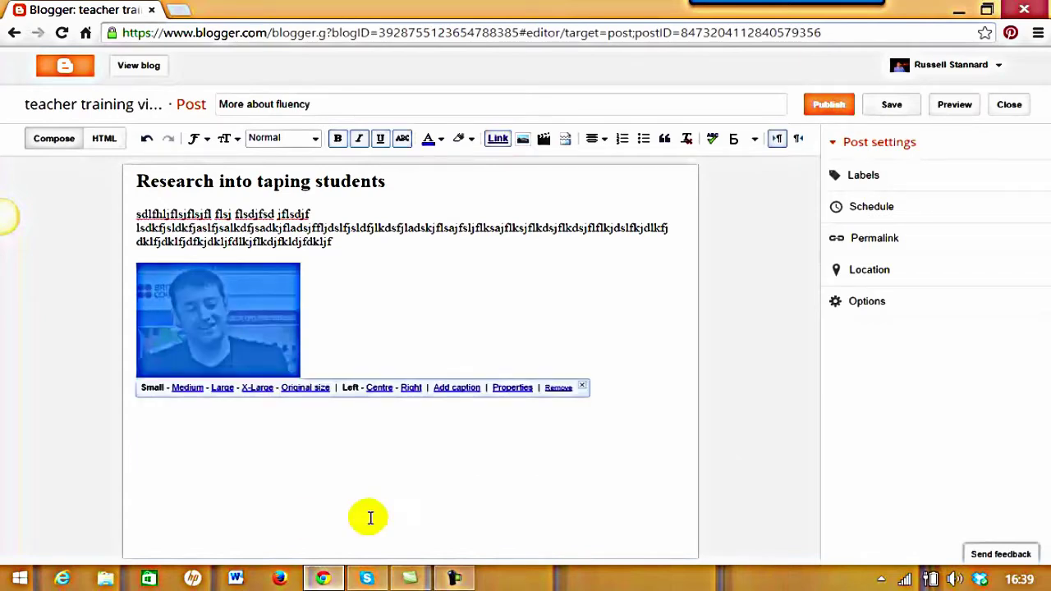
Caption the photo about presenting in Turkey and start a left-aligned line below it
click(457, 388)
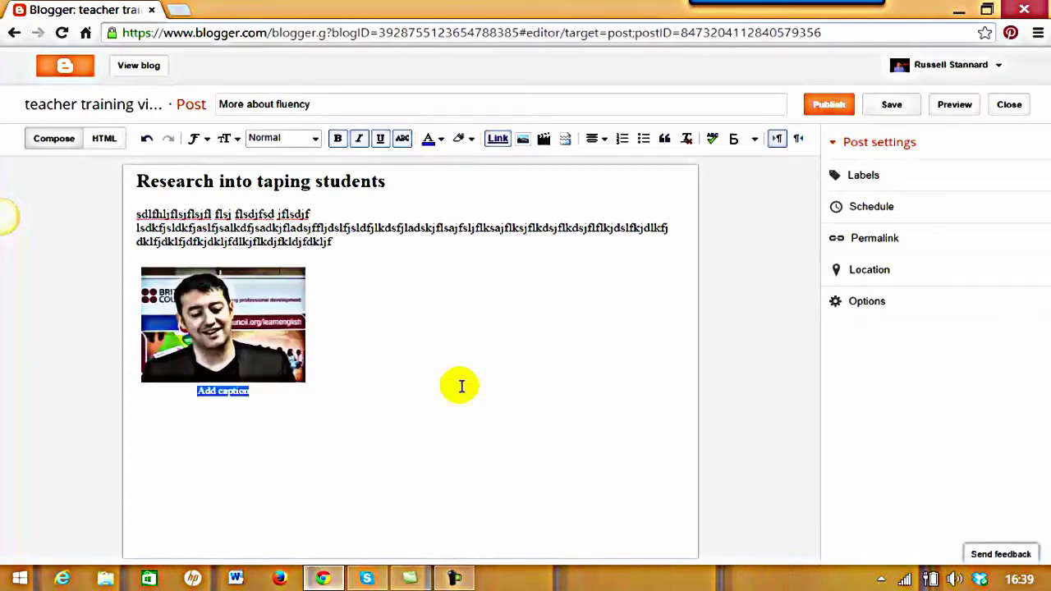
text(Russell presenting)
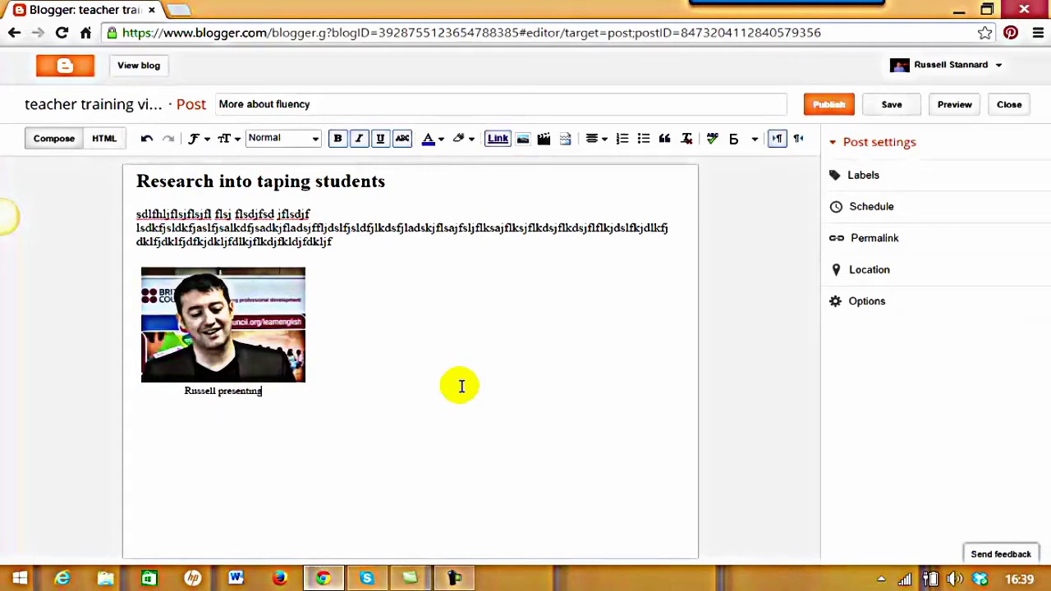
text( in Turkey)
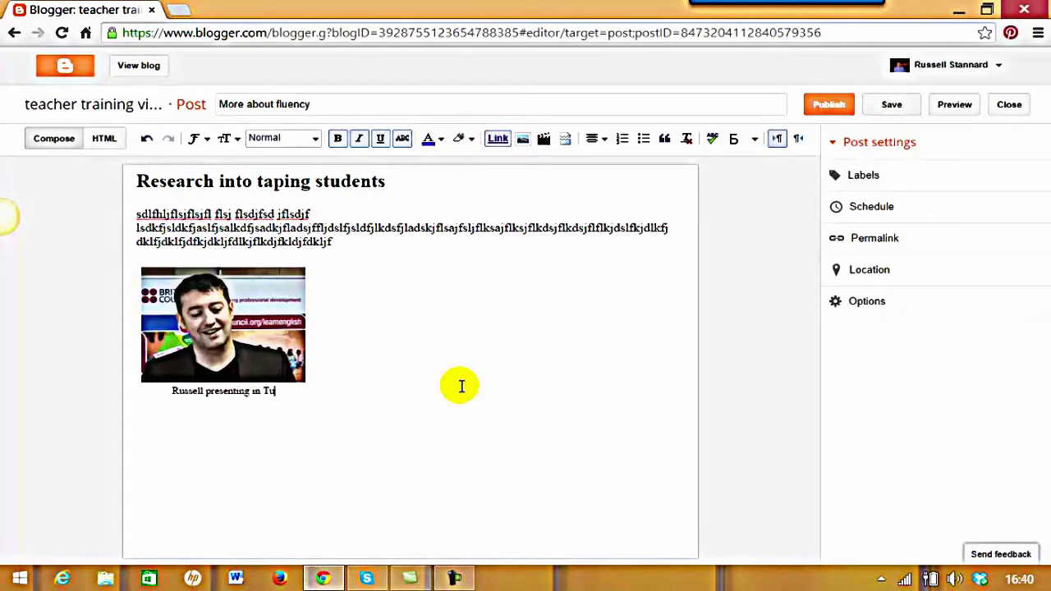
key(BackSpace)
text(rkey)
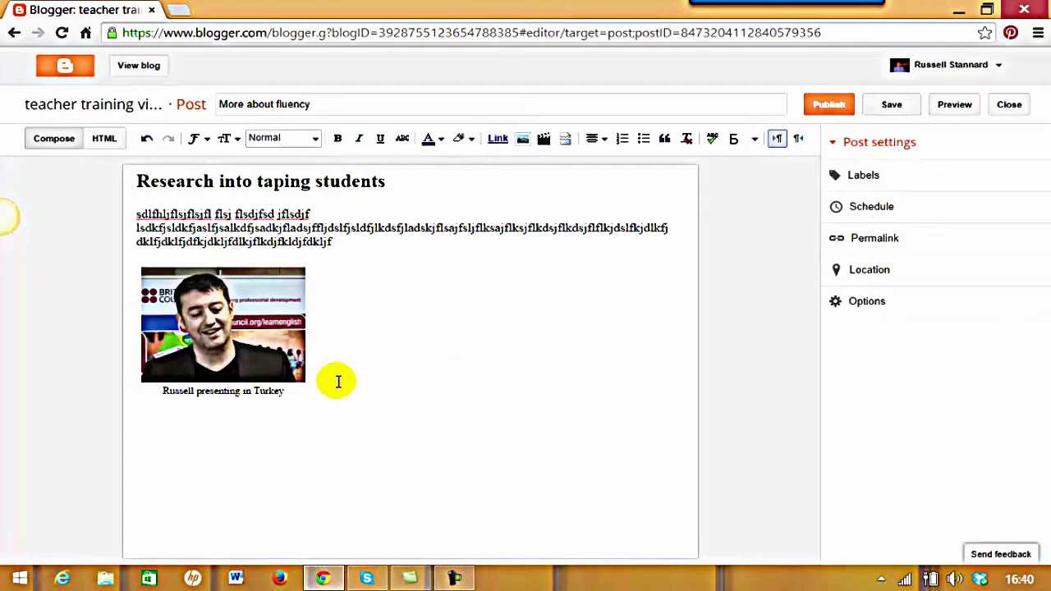
key(Return)
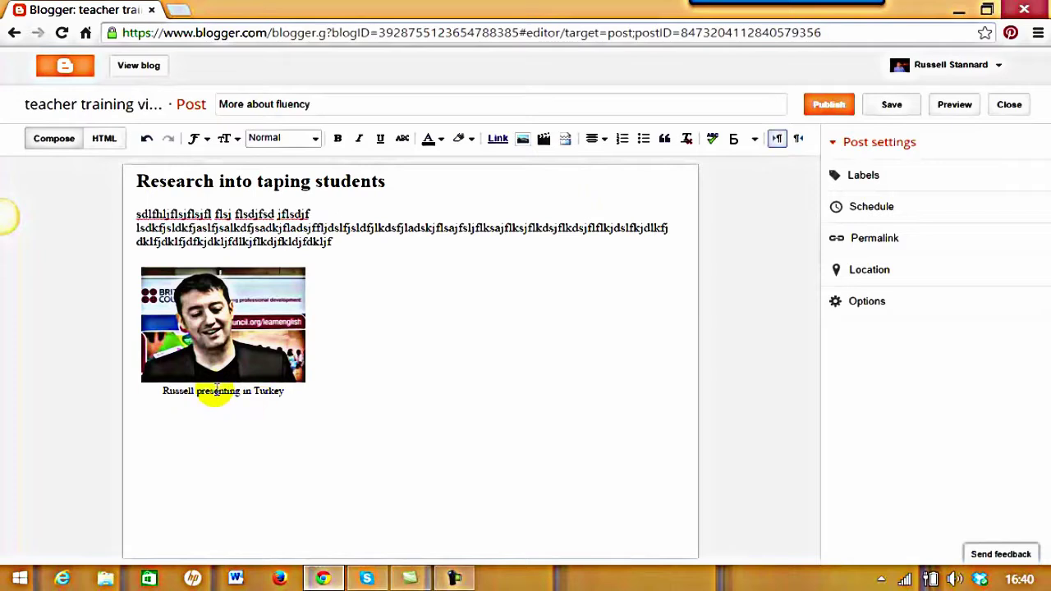
click(604, 142)
click(612, 163)
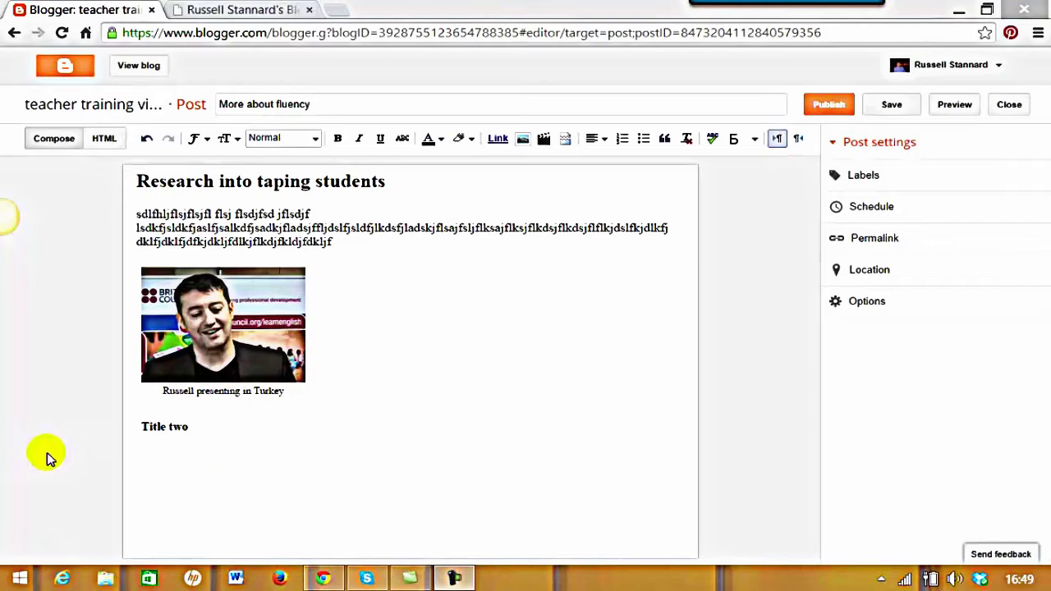
Add a blank line above Title two and a left-aligned empty line below it
click(141, 427)
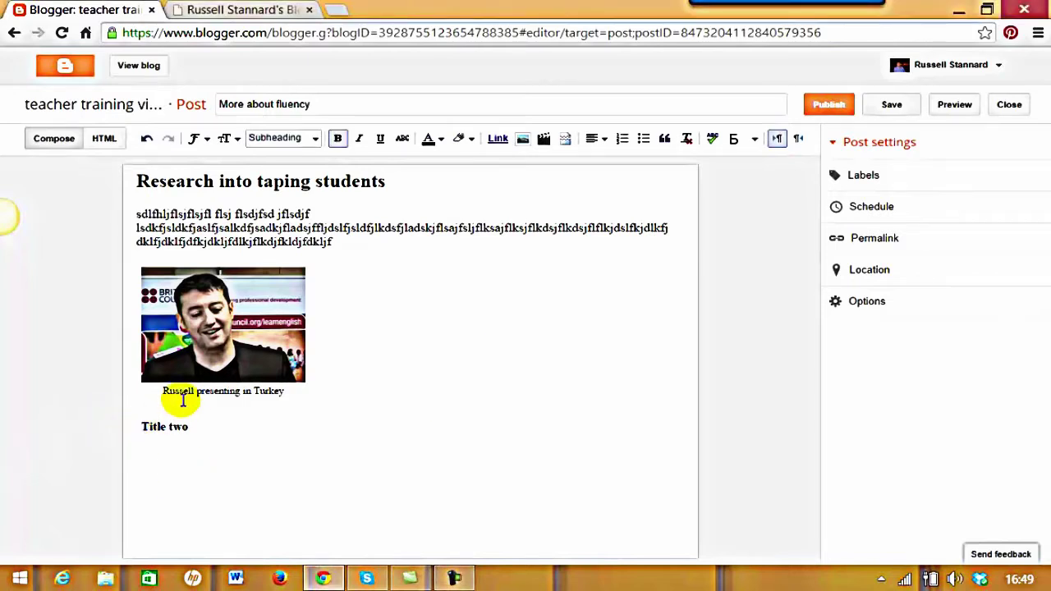
key(Return)
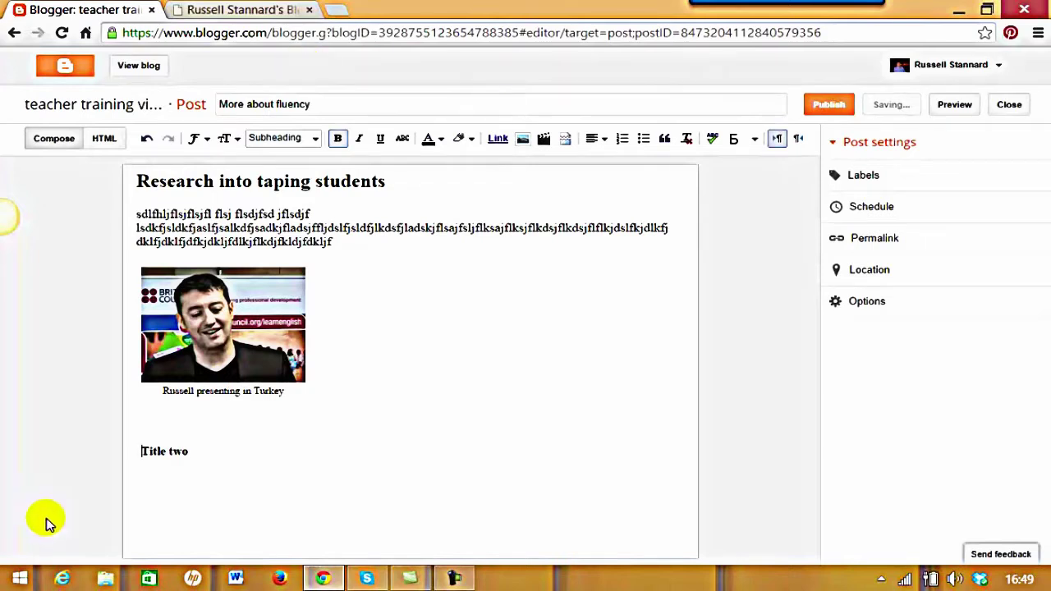
click(209, 451)
key(Return)
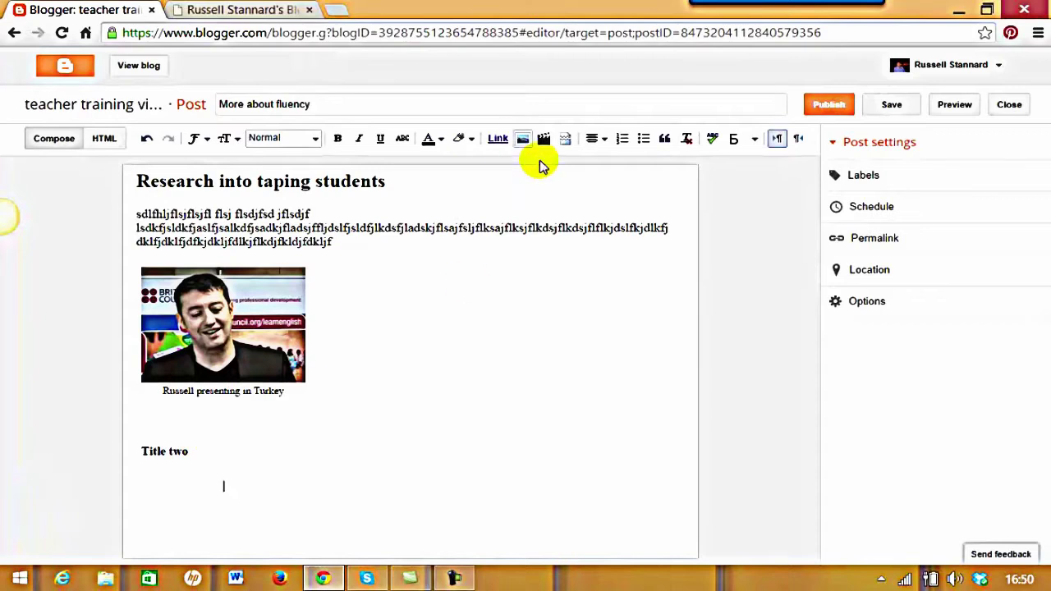
click(598, 139)
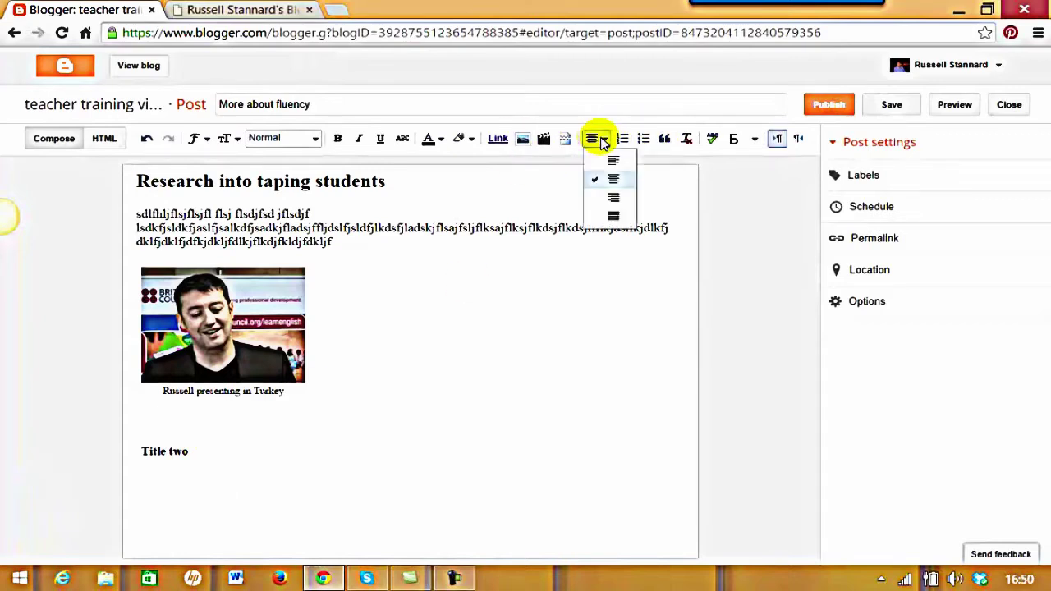
click(609, 164)
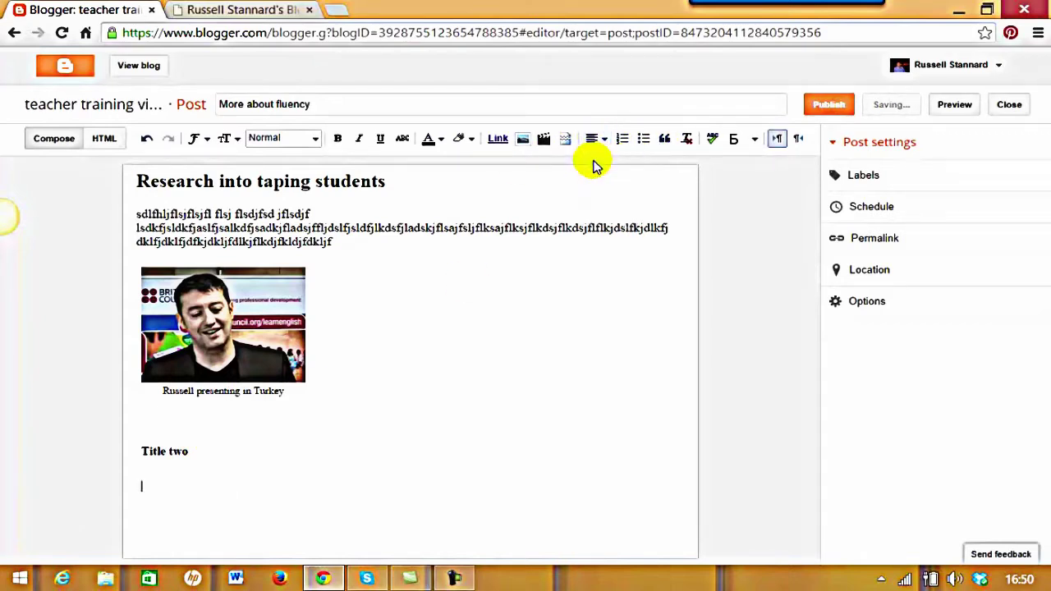
click(146, 484)
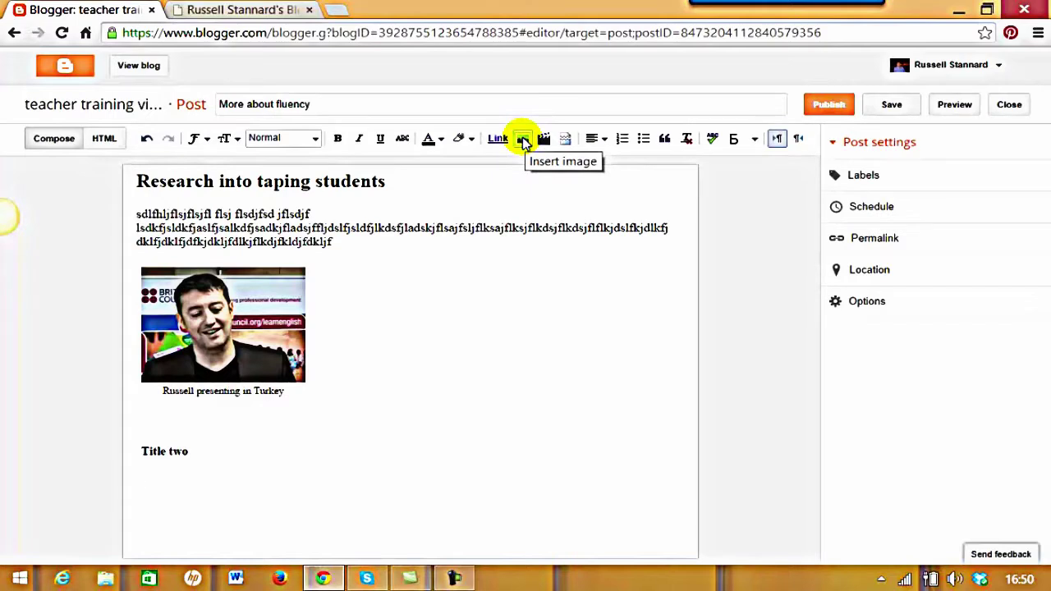
Open the image dialog's From a URL option, then switch to the author's About page tab
click(524, 141)
click(188, 155)
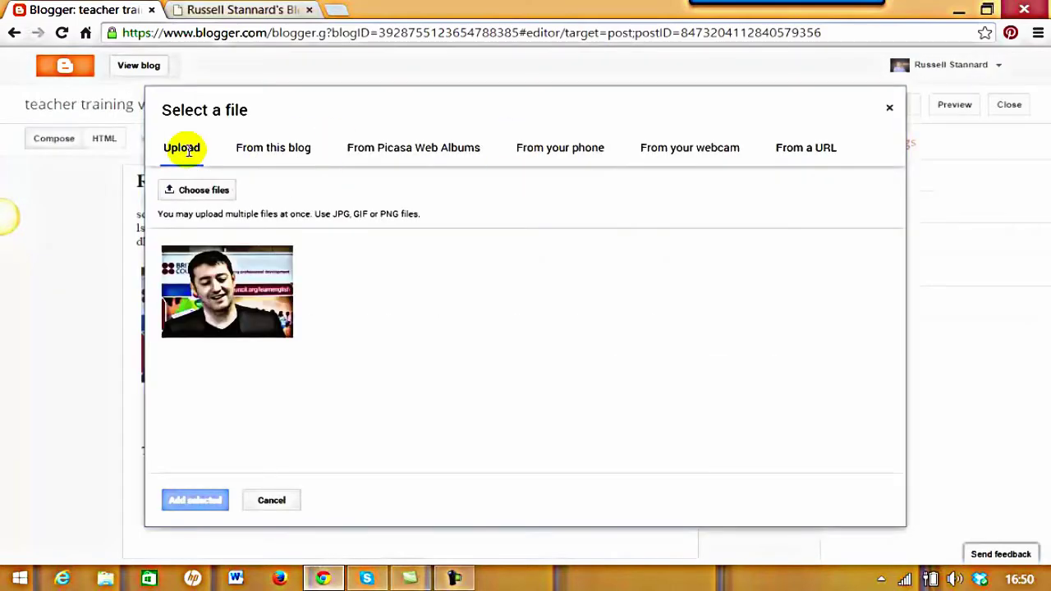
click(272, 155)
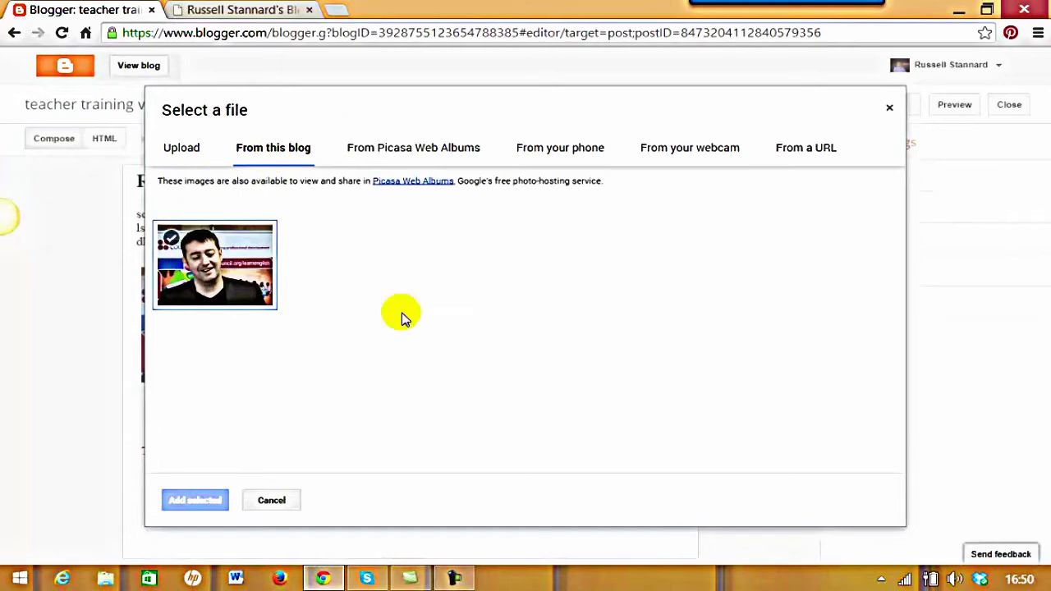
click(809, 149)
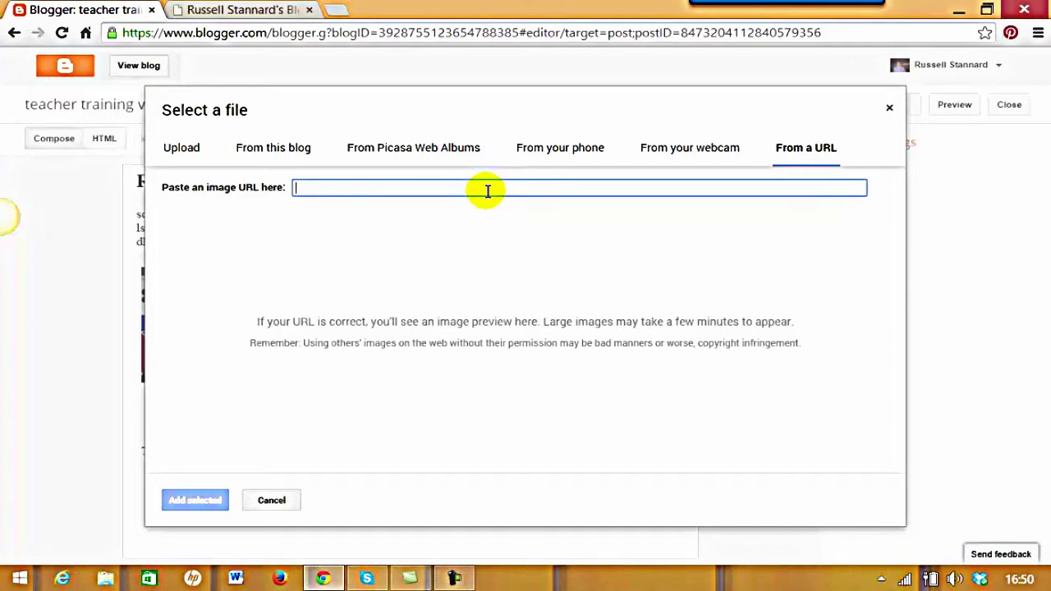
click(265, 10)
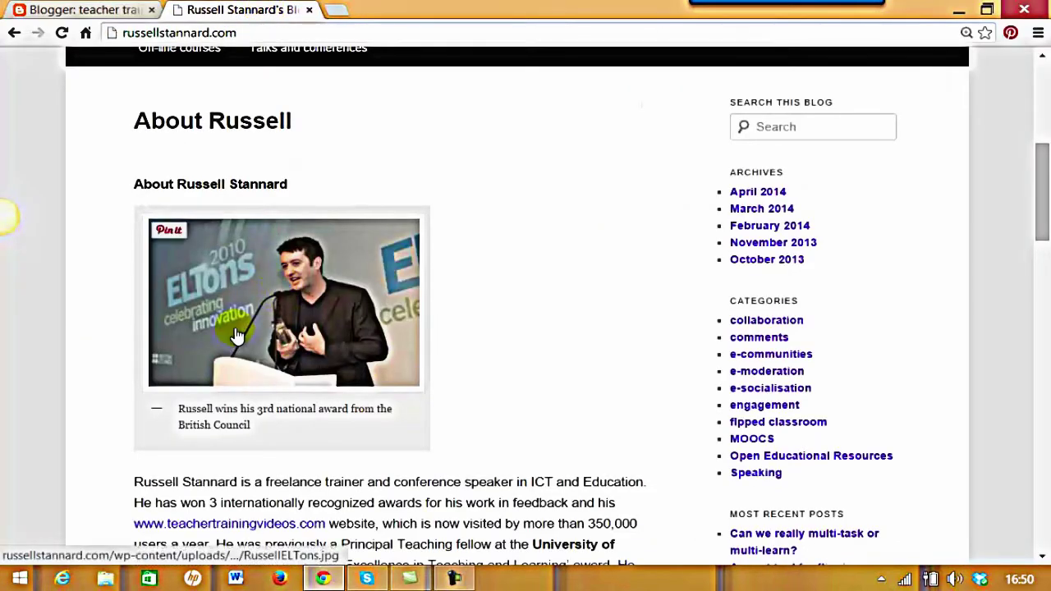
Copy the ELTons award photo's image URL and return to the Blogger editor
right_click(233, 273)
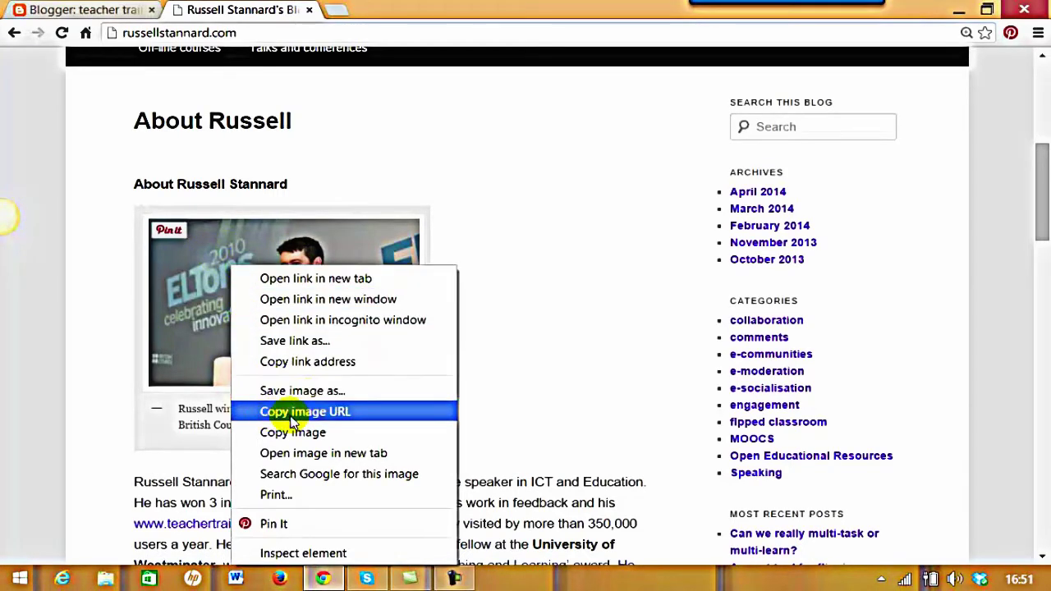
click(334, 413)
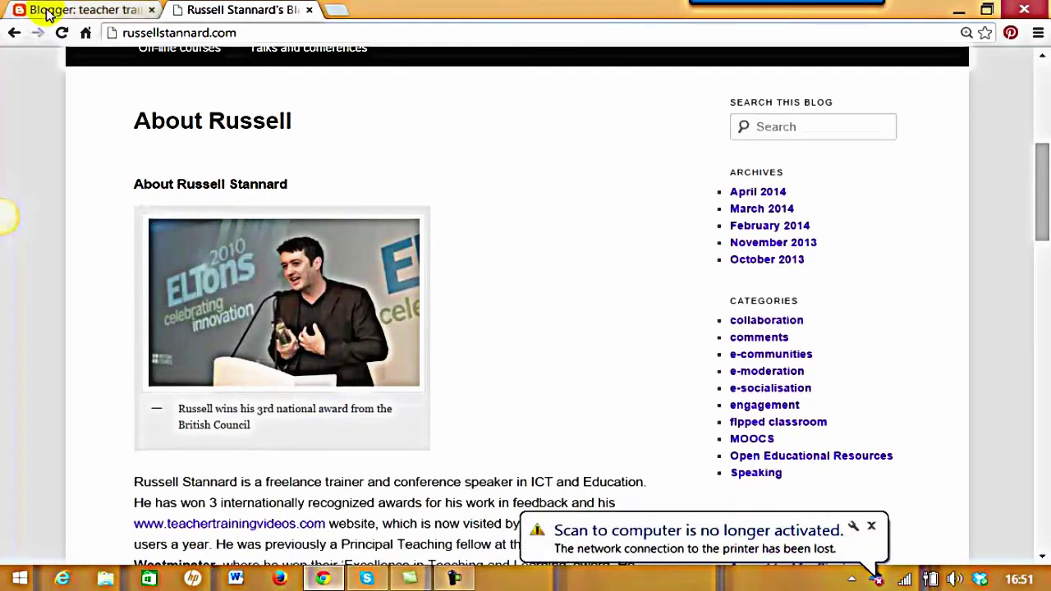
click(54, 15)
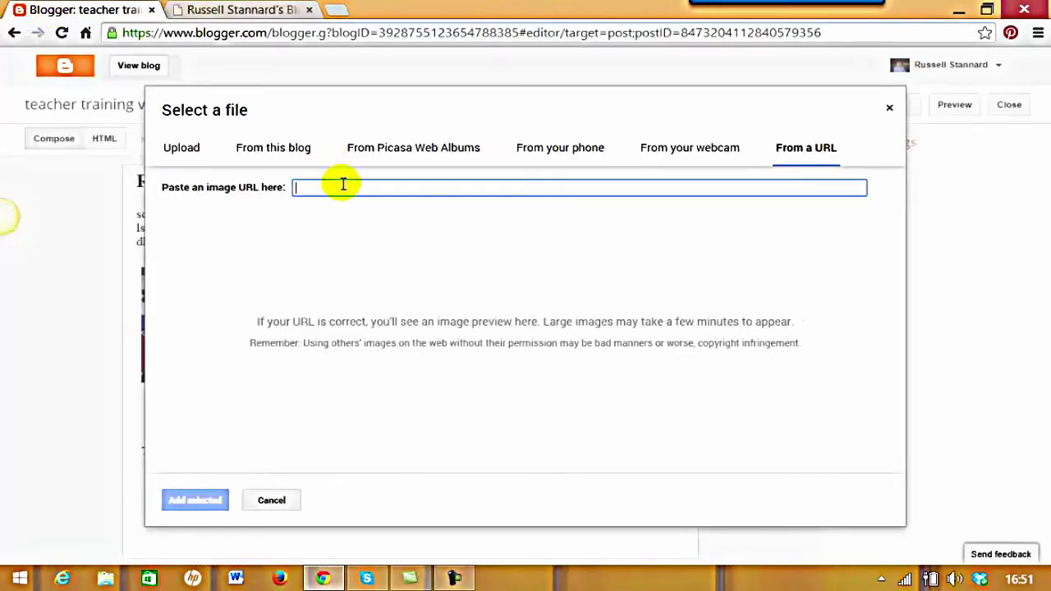
Paste the award photo's URL, insert it under Title two, and resize it to Small
text(http://russellstannard.com/wp-content/uploads/2013/08/RussellELTons-300x198.jpg)
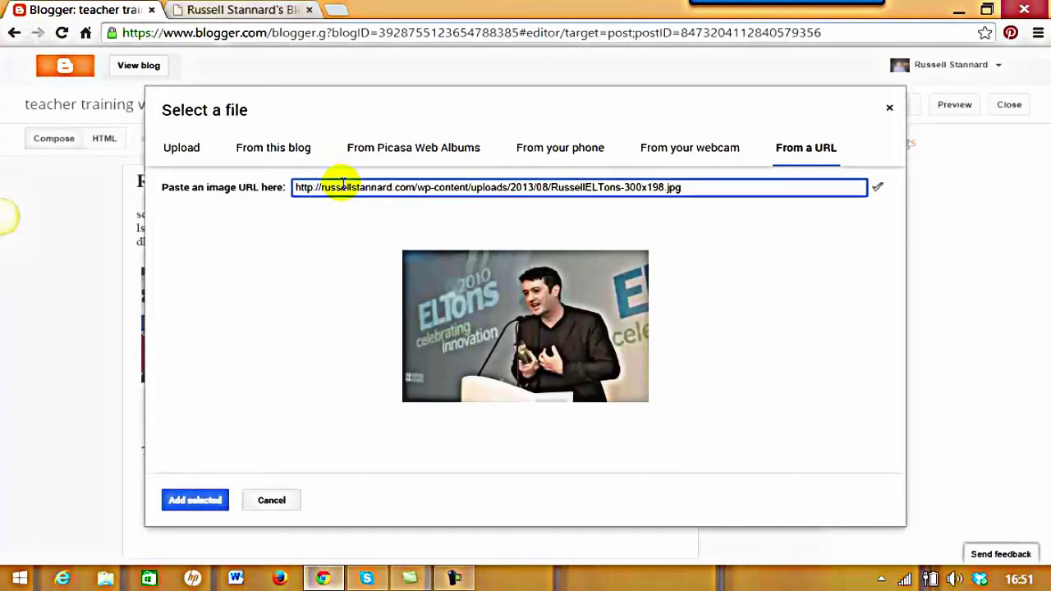
click(197, 500)
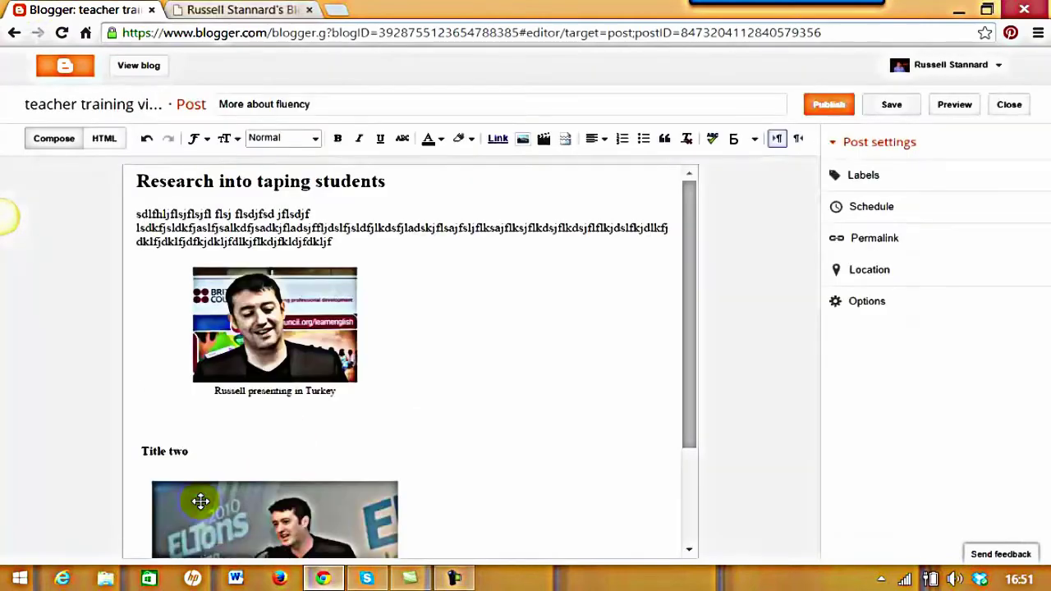
drag(685, 361, 695, 468)
click(327, 382)
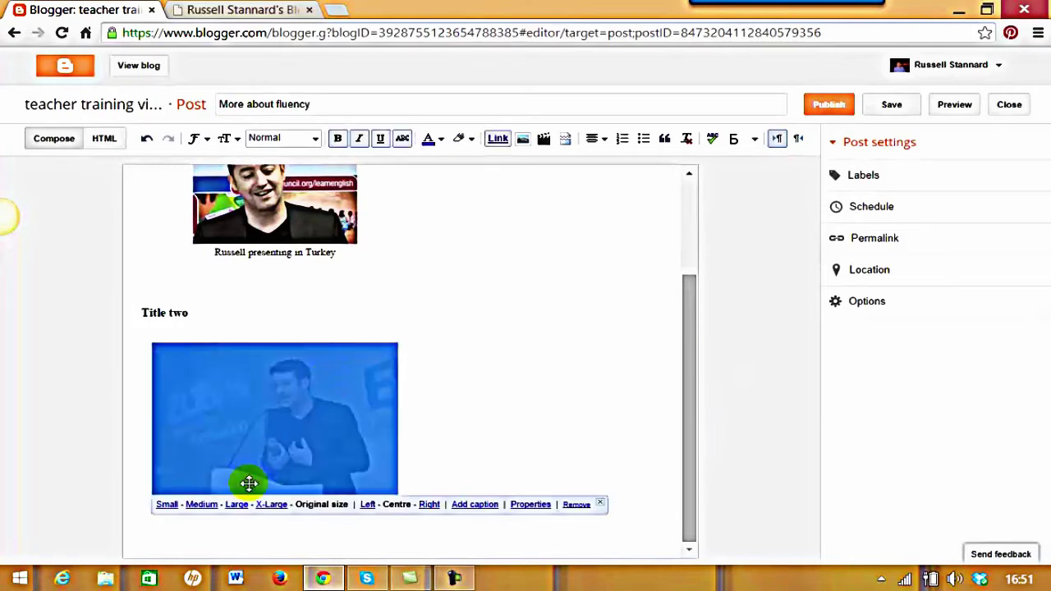
click(166, 504)
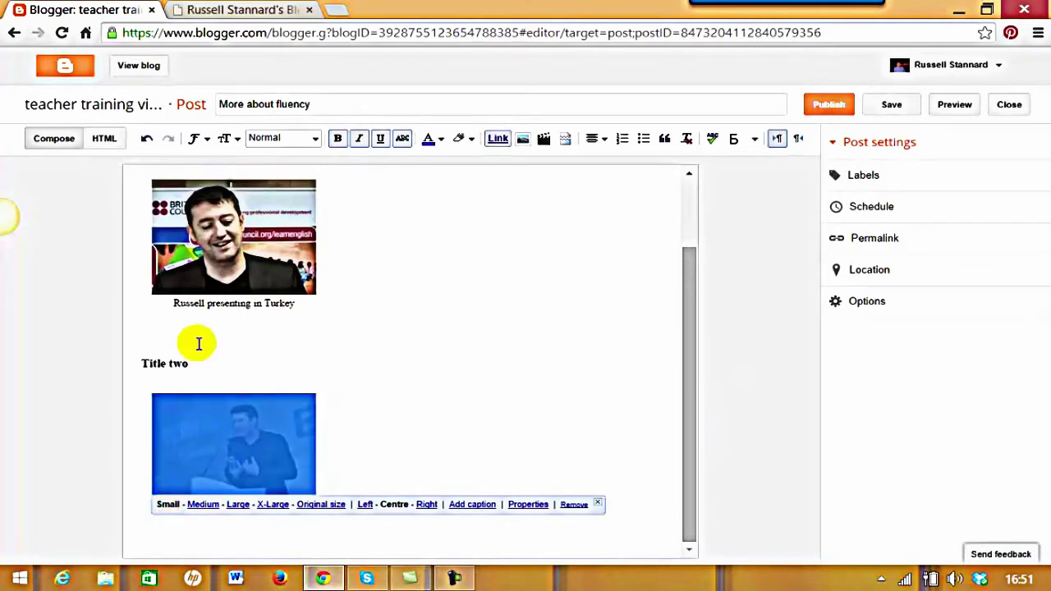
drag(693, 392, 667, 385)
scroll(488, 378, down, 1)
click(490, 377)
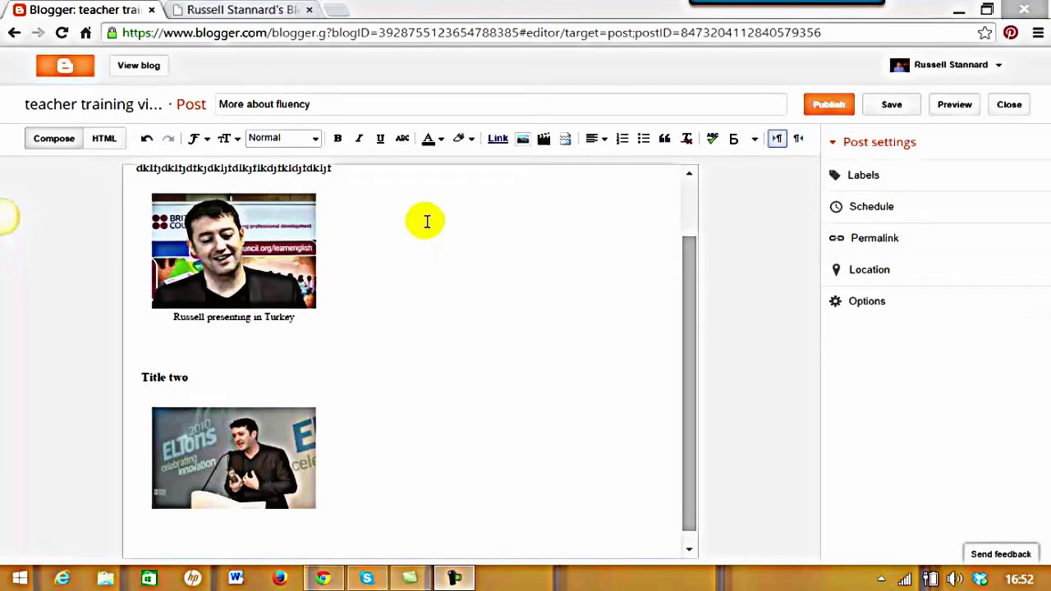
Label the post Communication, Fluency and Taping, then save it
click(858, 181)
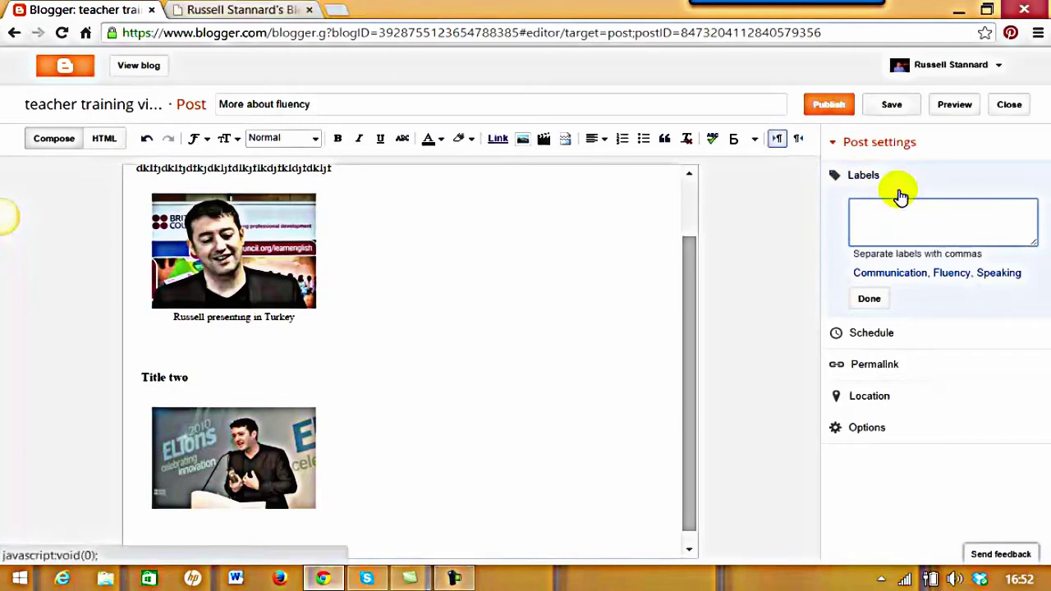
click(879, 279)
click(946, 279)
click(1007, 208)
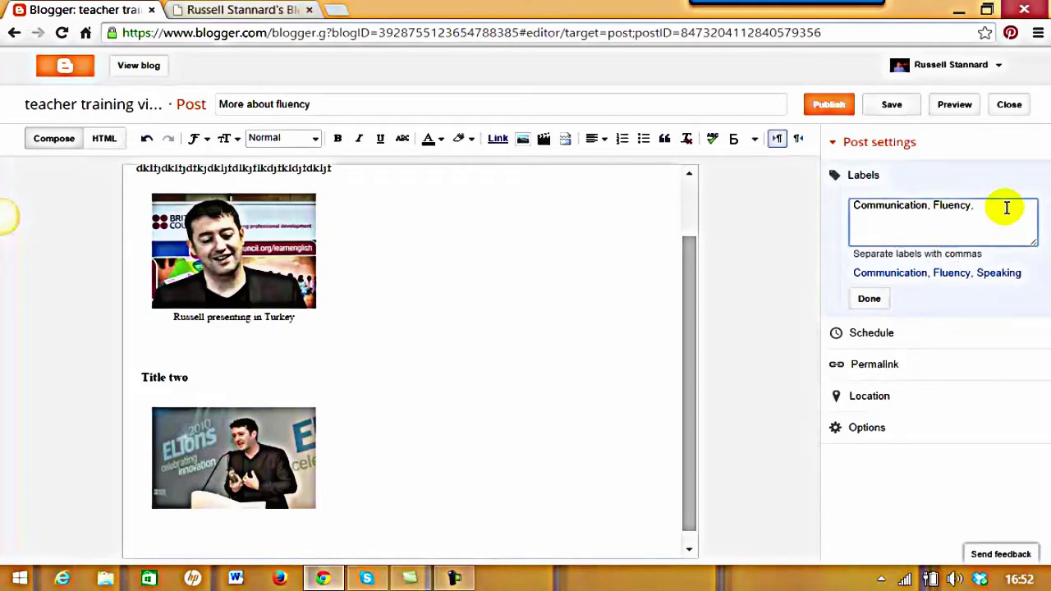
text(Taping)
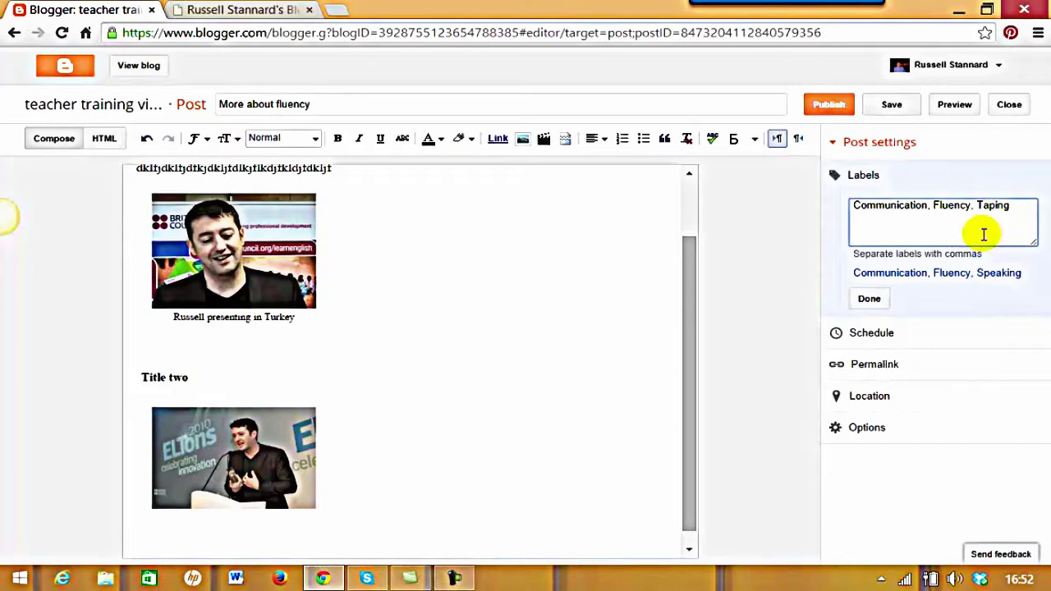
click(869, 299)
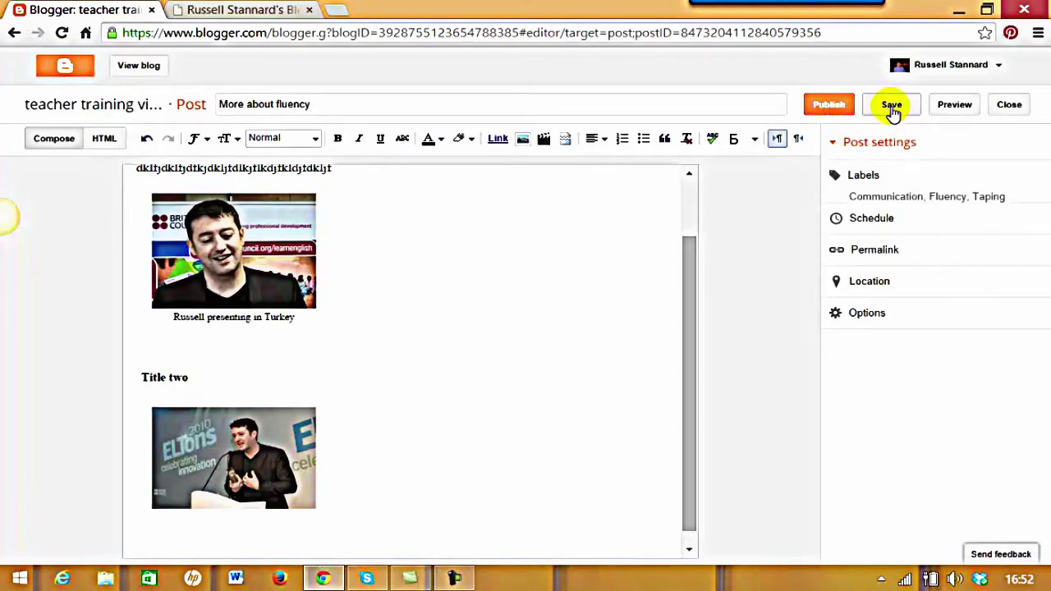
click(829, 106)
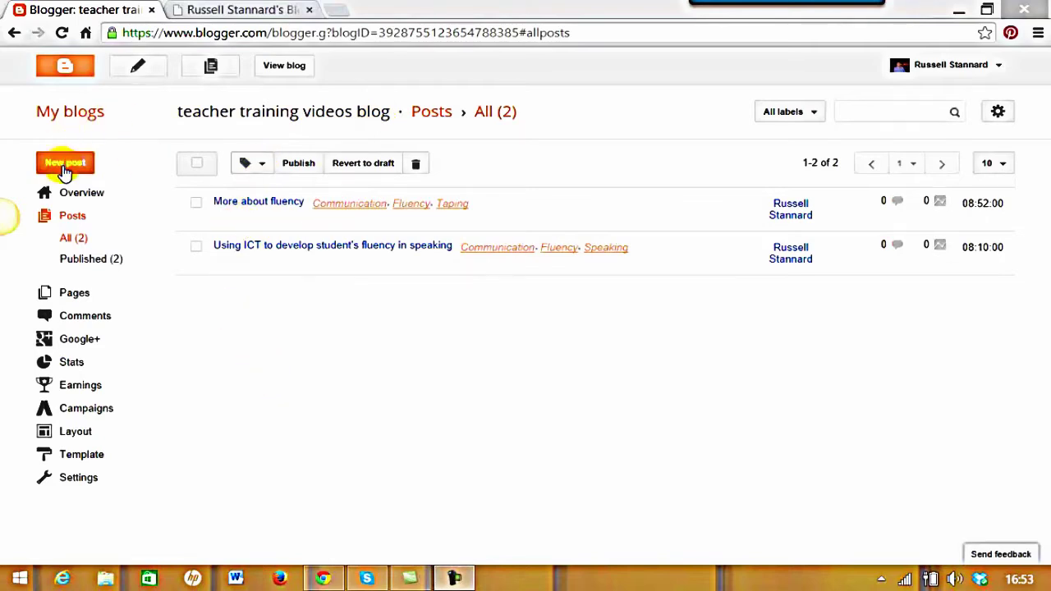
Start a new post titled 'Developing fluency through stories'
click(66, 166)
click(304, 104)
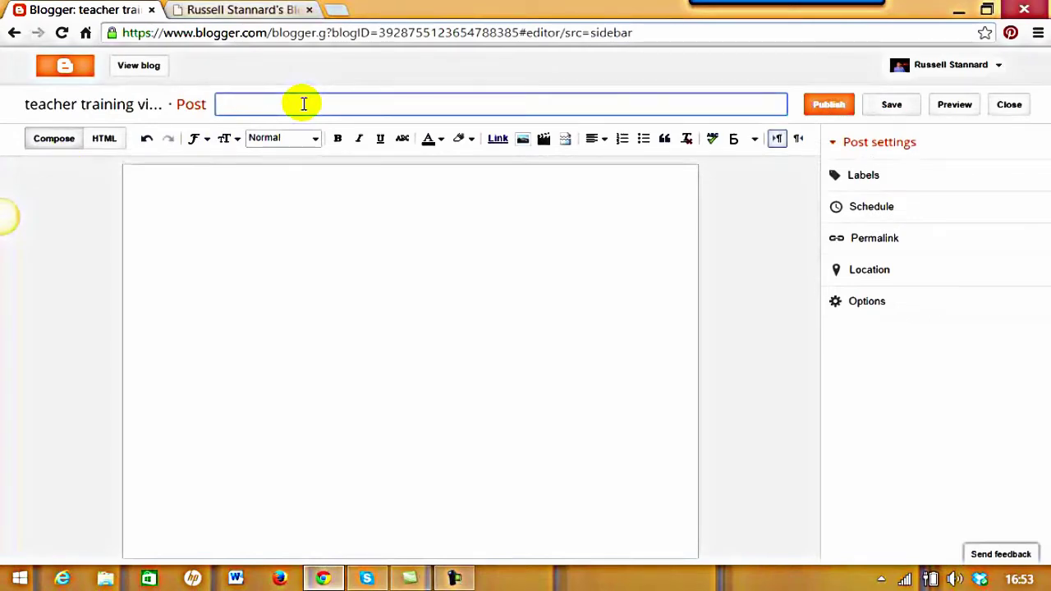
text(Developing fluen)
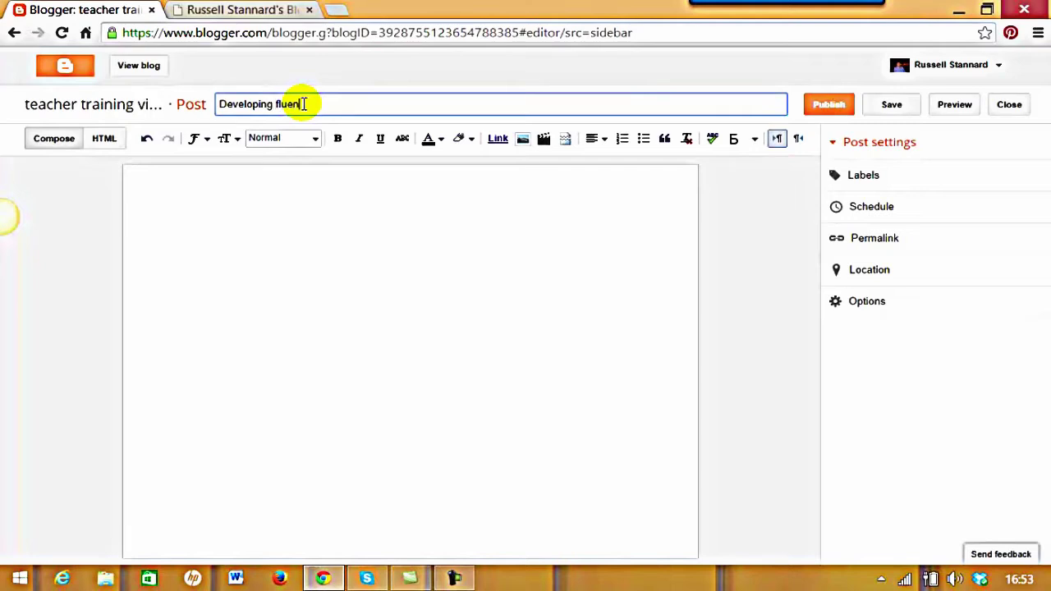
text(cy through stories)
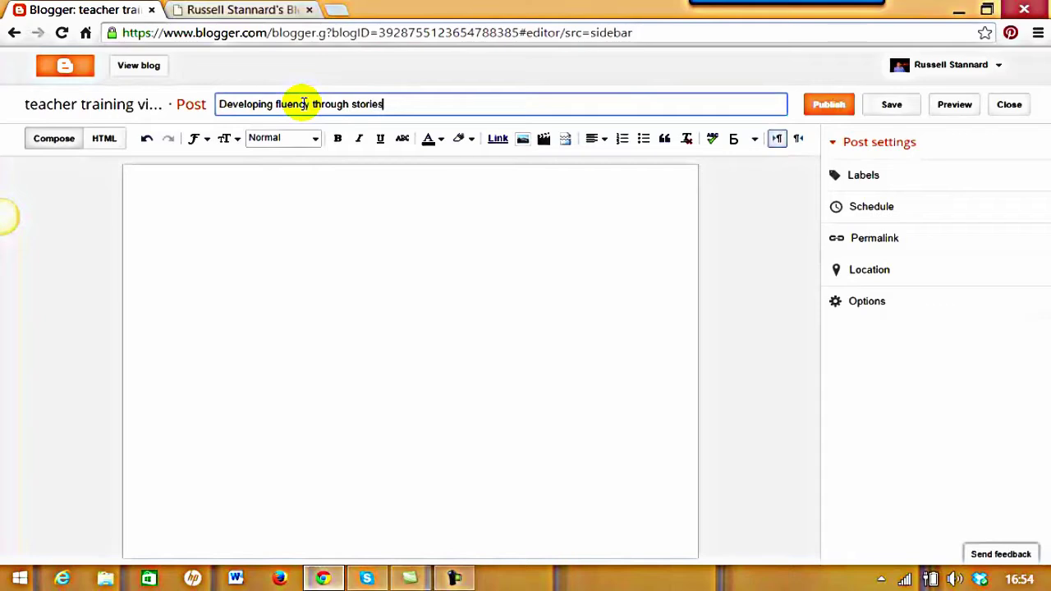
Add the heading 'How story telling can help' followed by a paragraph of filler text
click(175, 187)
text(How)
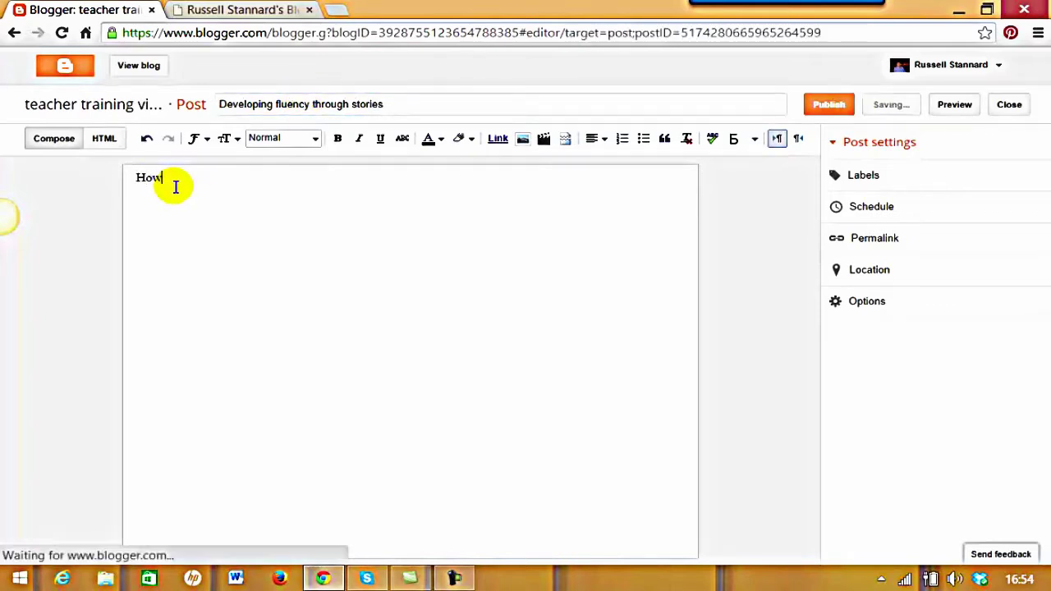
text( story telling can hgel)
key(BackSpace)
key(BackSpace)
key(BackSpace)
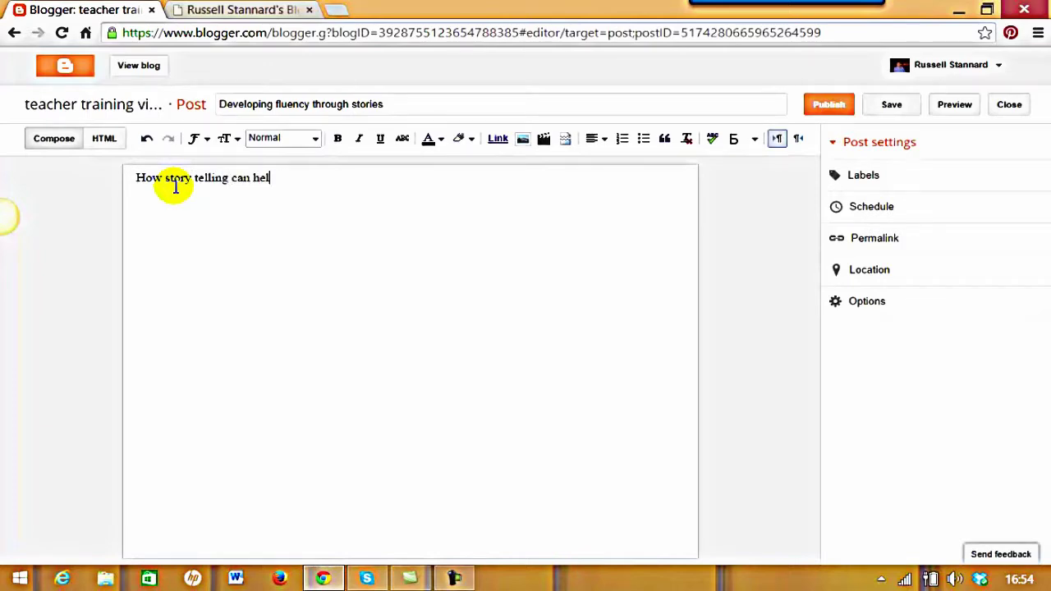
drag(303, 181, 129, 180)
click(317, 139)
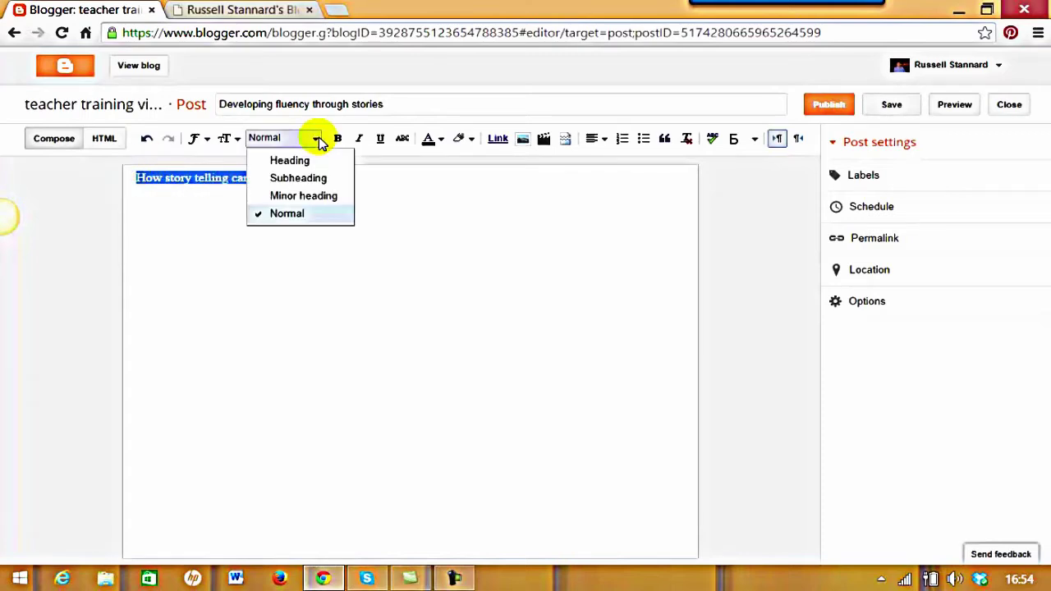
click(291, 161)
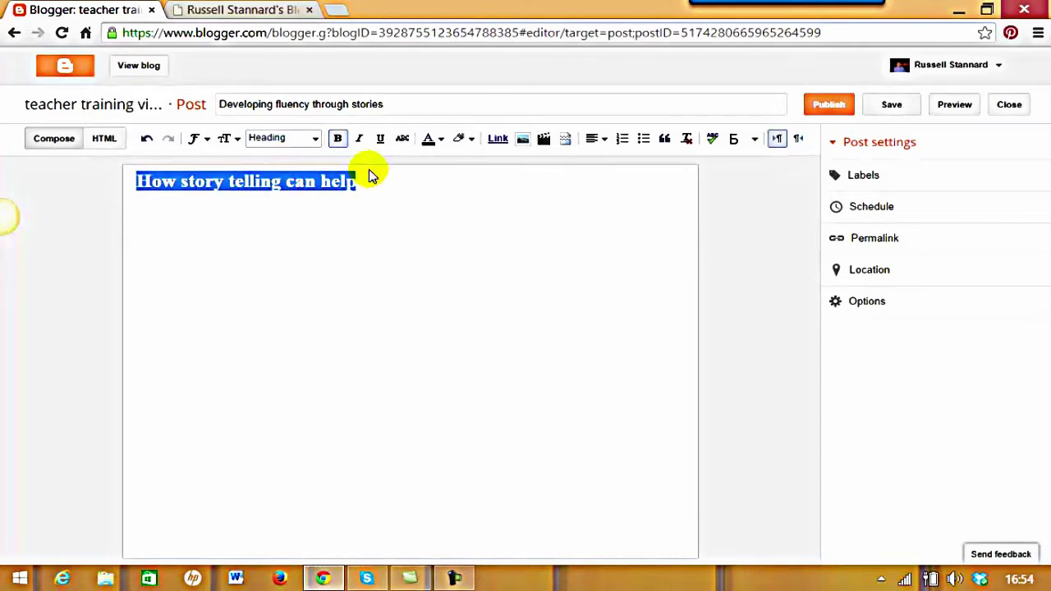
click(371, 185)
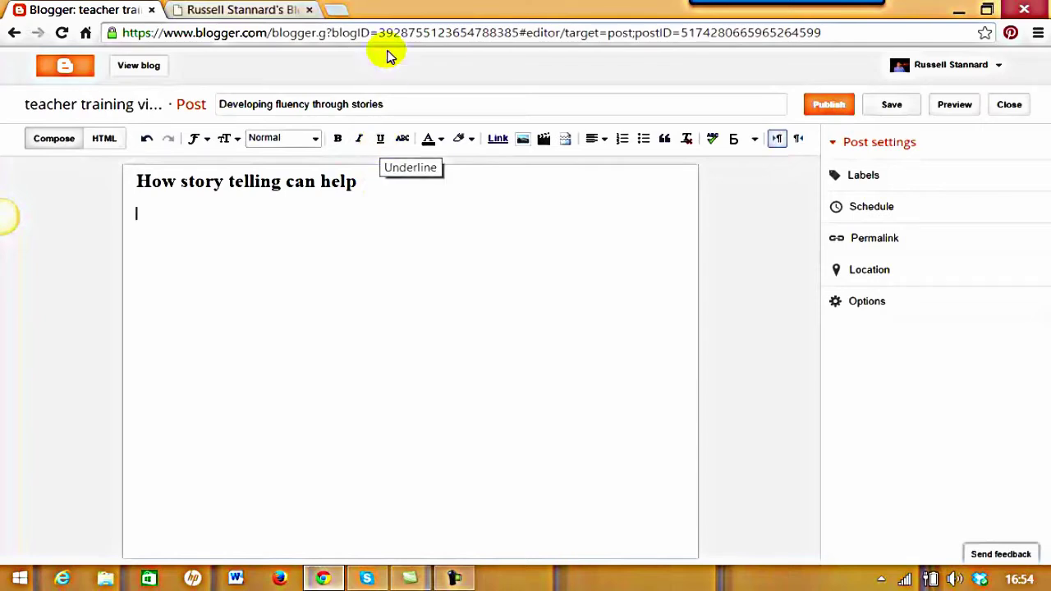
text(fldj)
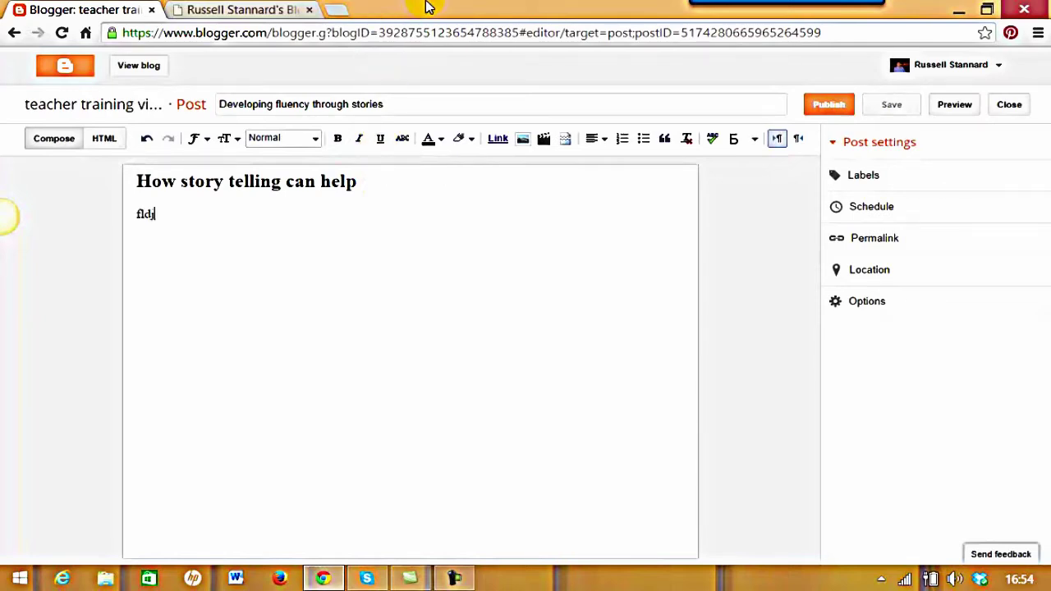
text(fljsdlfjas flskdjfsldkjf lsjflkdsjflksdjf aslkfjaskfj)
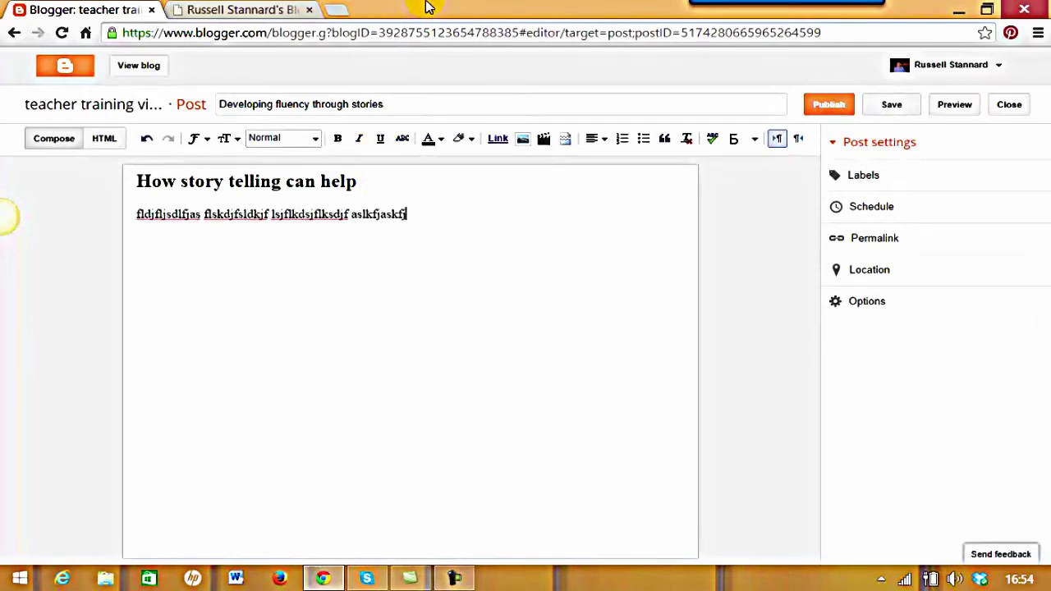
text(s fslkdjfsdkljflkdsjfldsjflkdsjflkdsjfkldjflkfjsda)
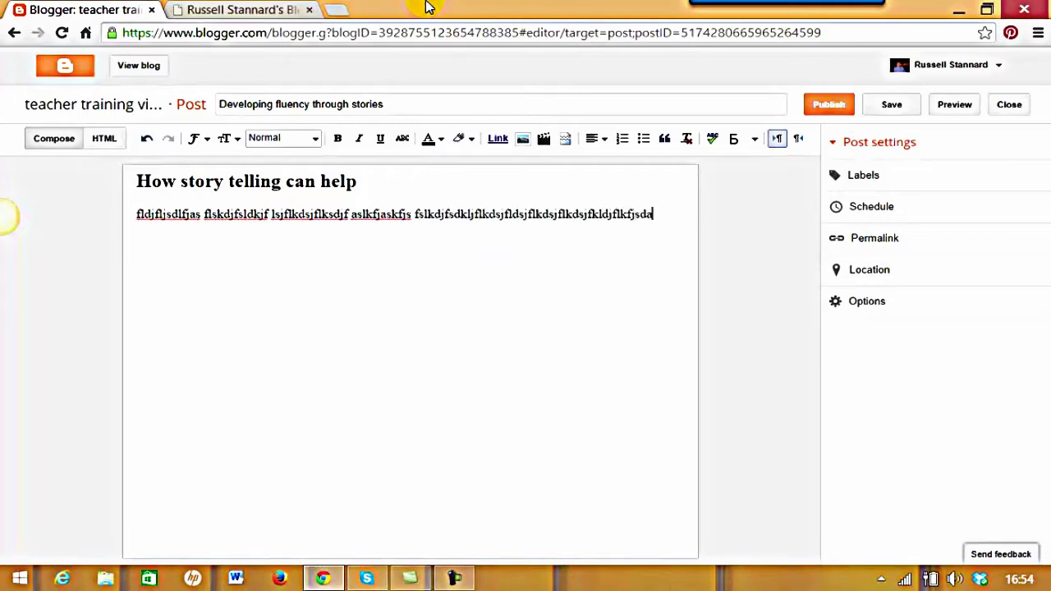
text(kfjdsklfjlsdkfslkjfldsjf sdklfj f flksajflkkasjflskdjfdskjf dfljdkfjdslfjd)
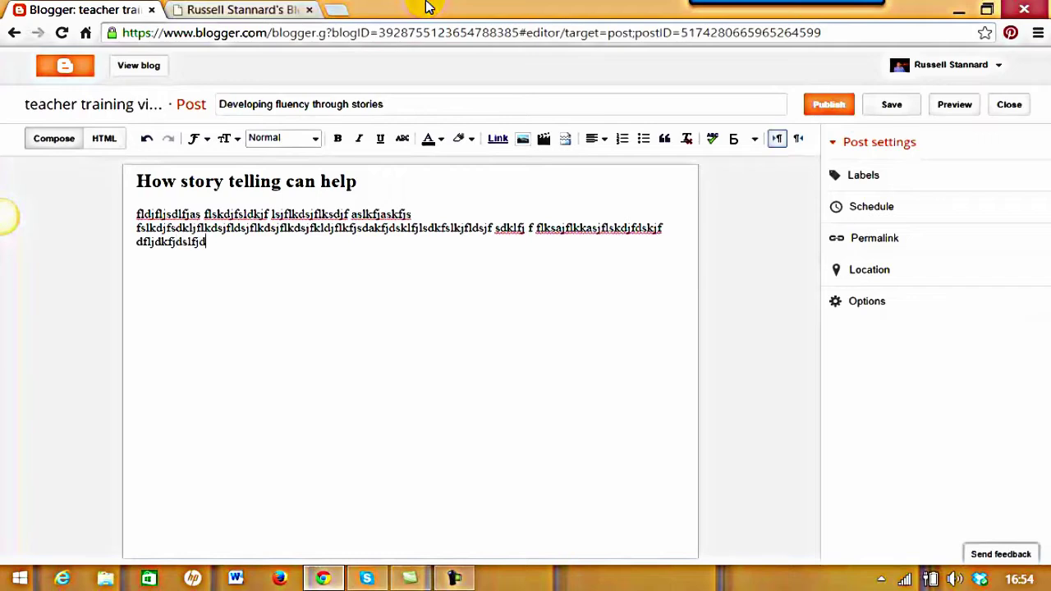
key(Return)
key(Return)
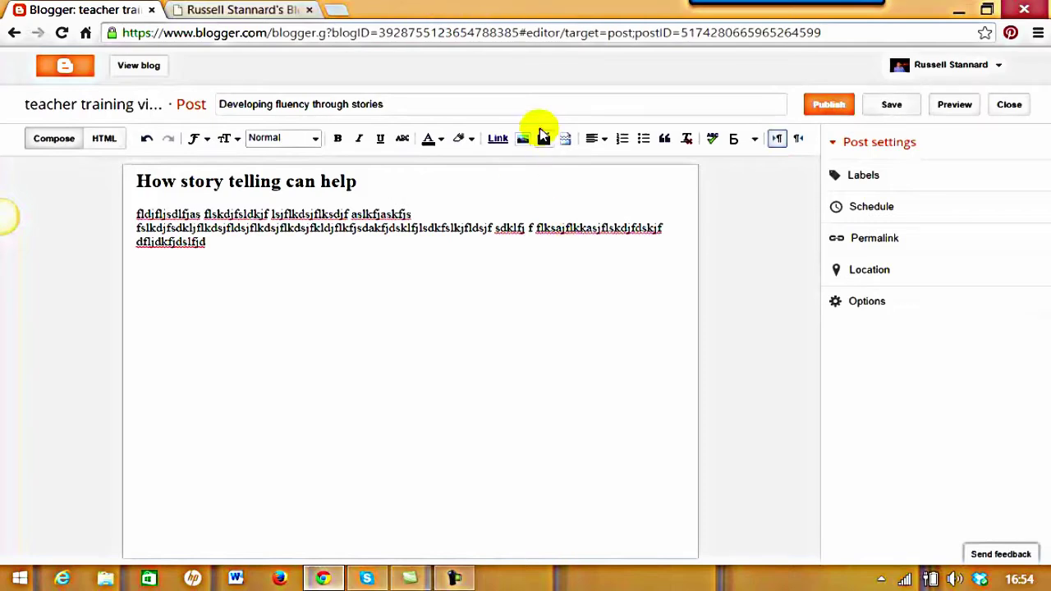
Search YouTube for the author's name and embed the Simple ICT Tools video
click(546, 140)
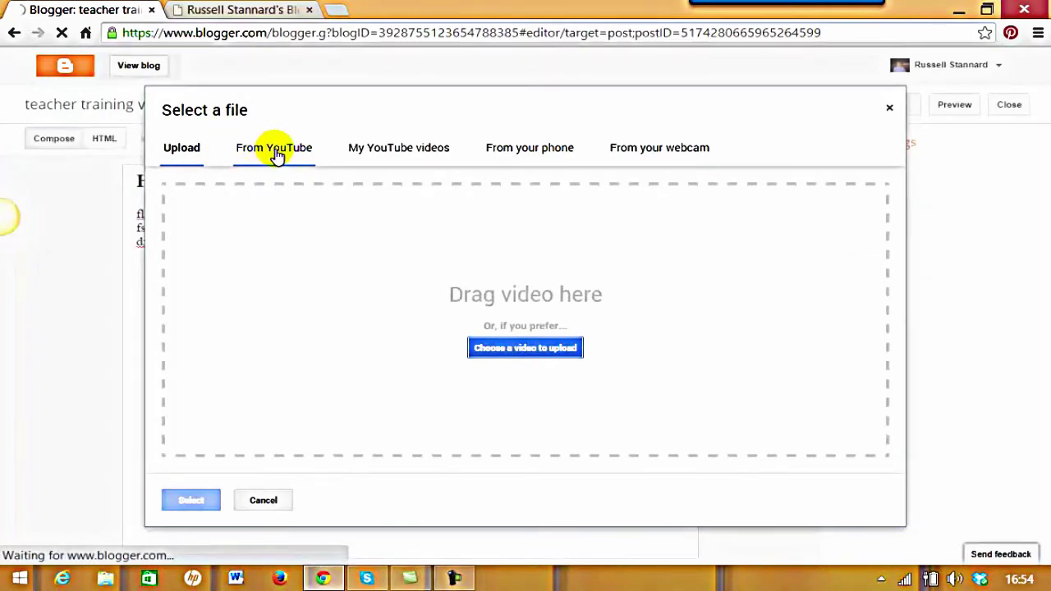
click(276, 155)
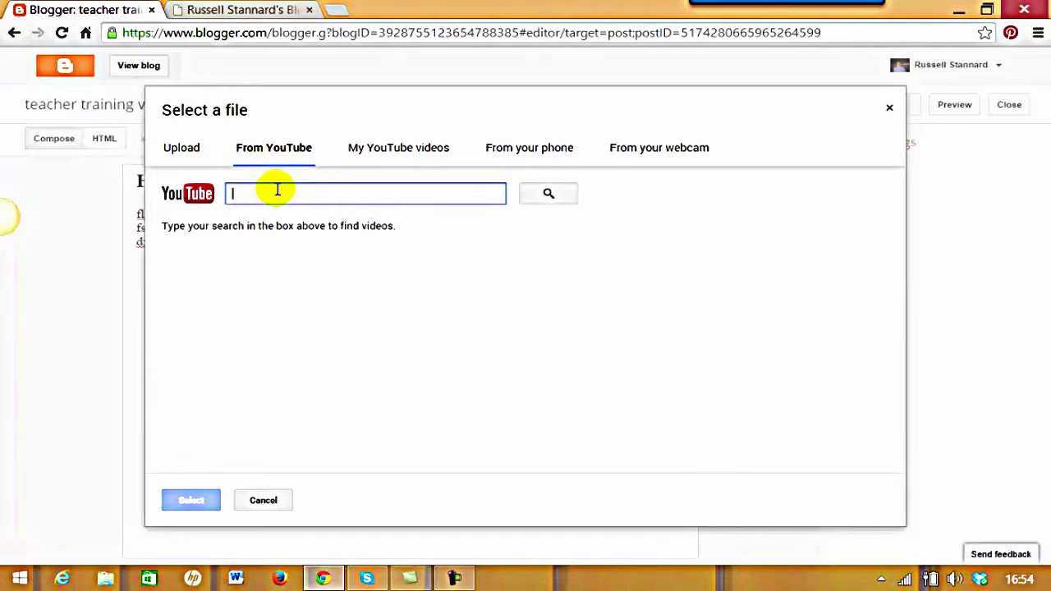
text(russell stannard)
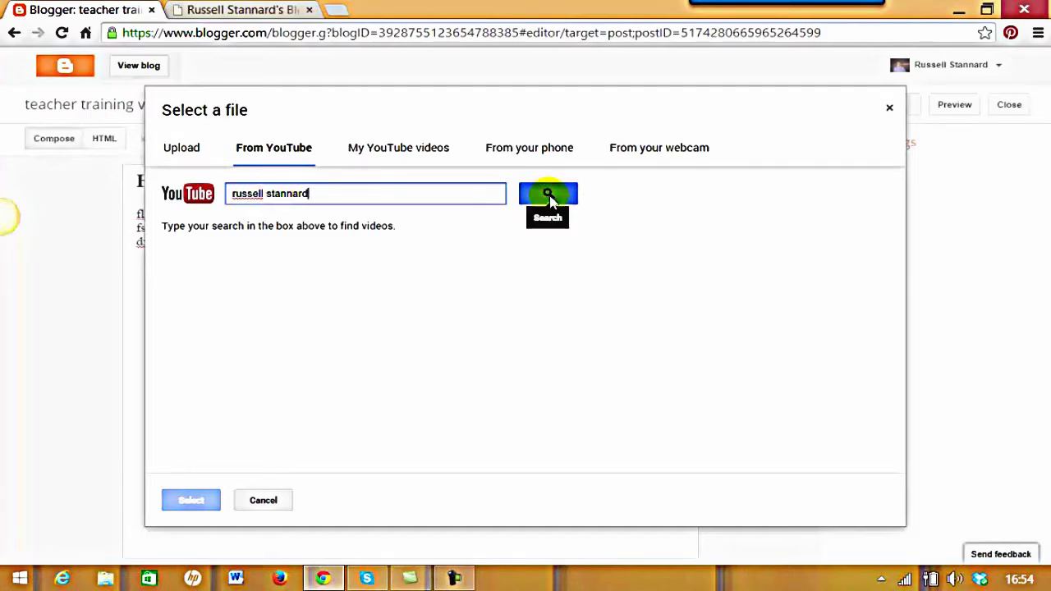
click(548, 194)
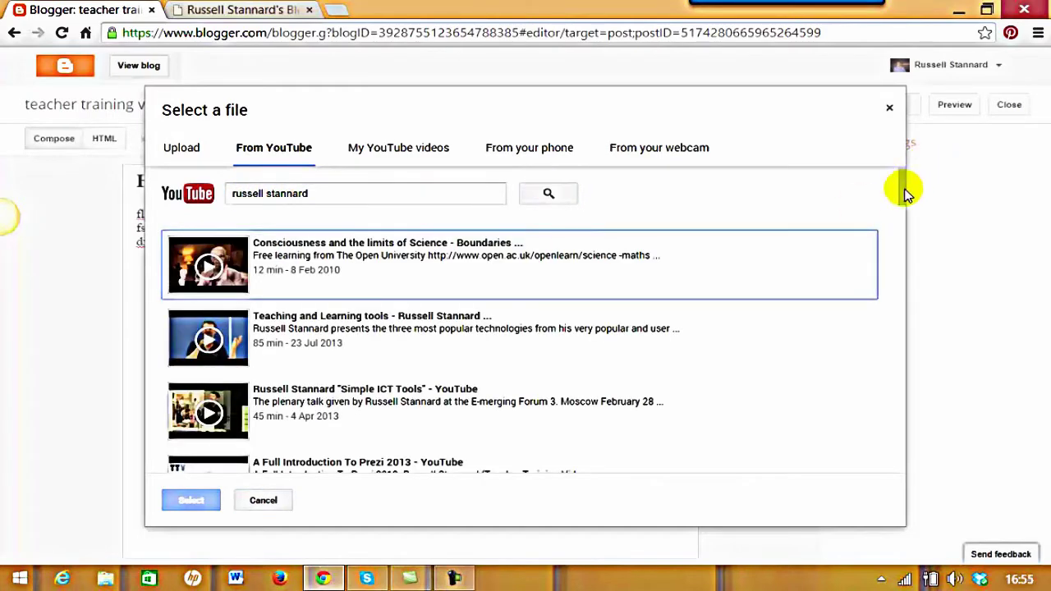
drag(904, 201, 905, 216)
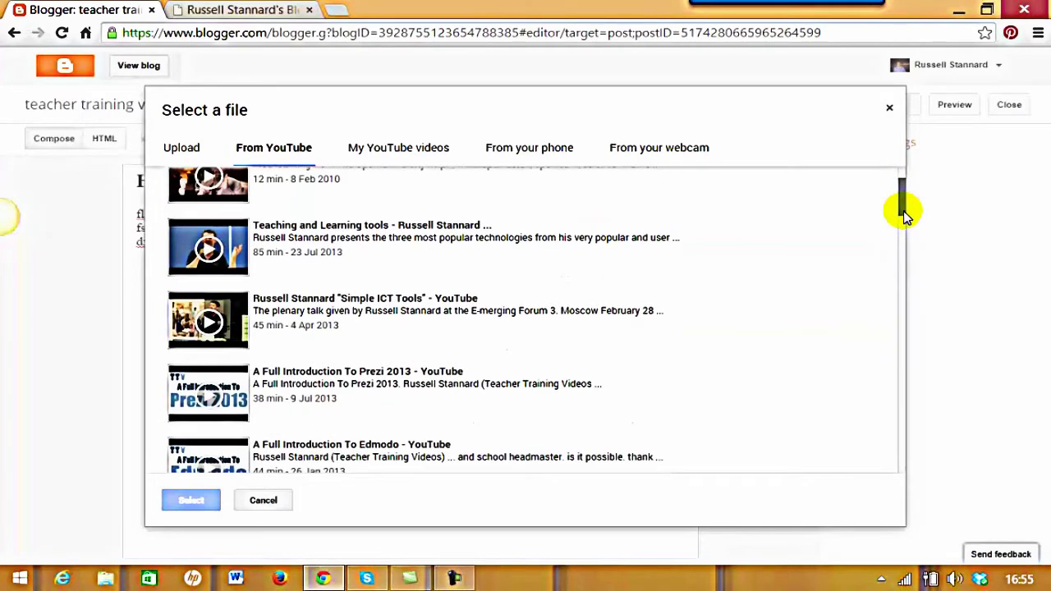
click(229, 315)
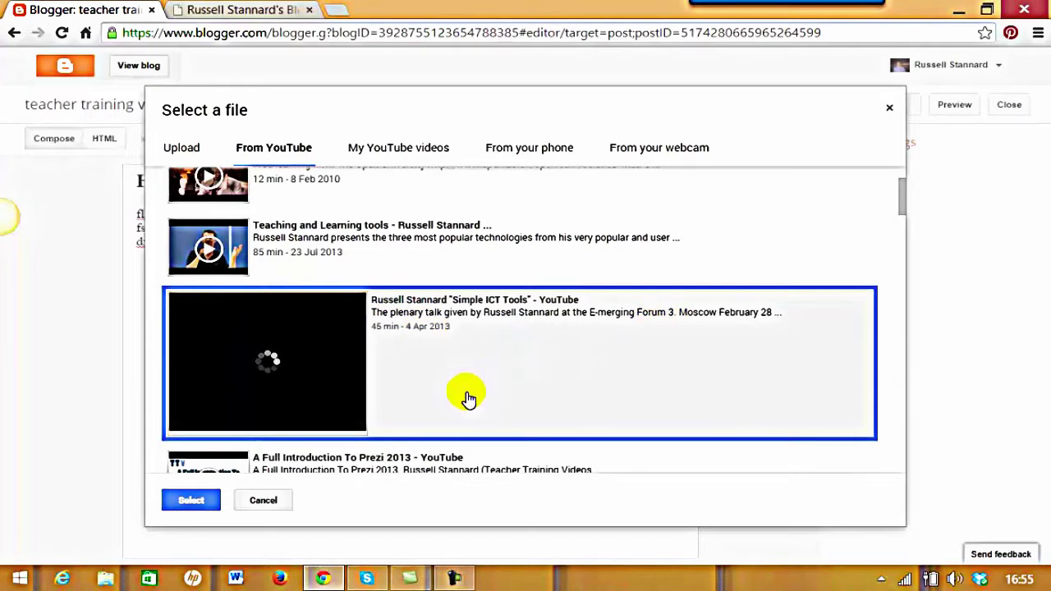
click(192, 502)
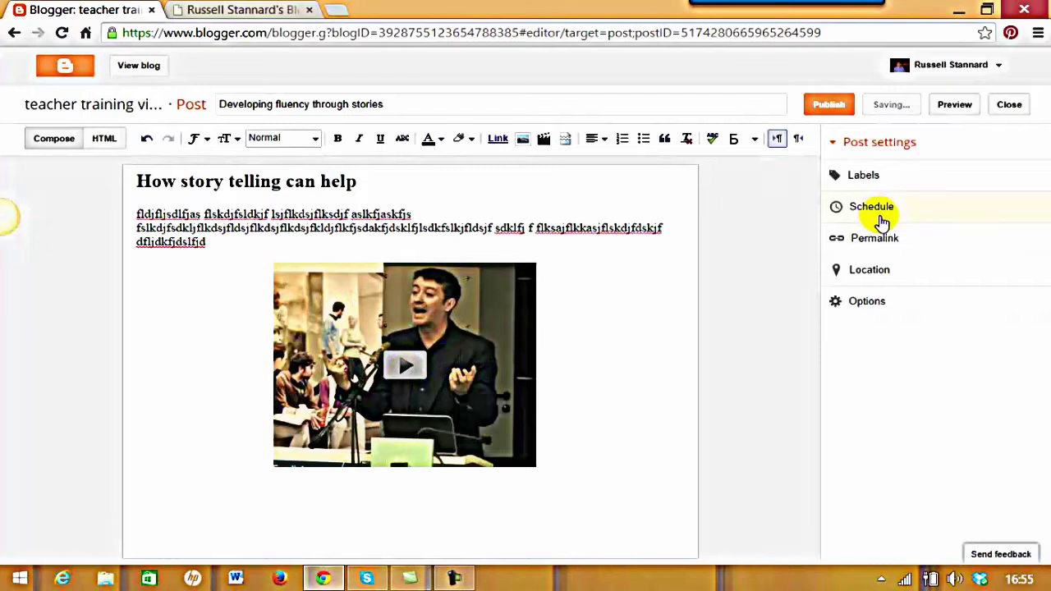
Add the labels Communication, Fluency and Speaking, then start typing the ICT label
click(864, 183)
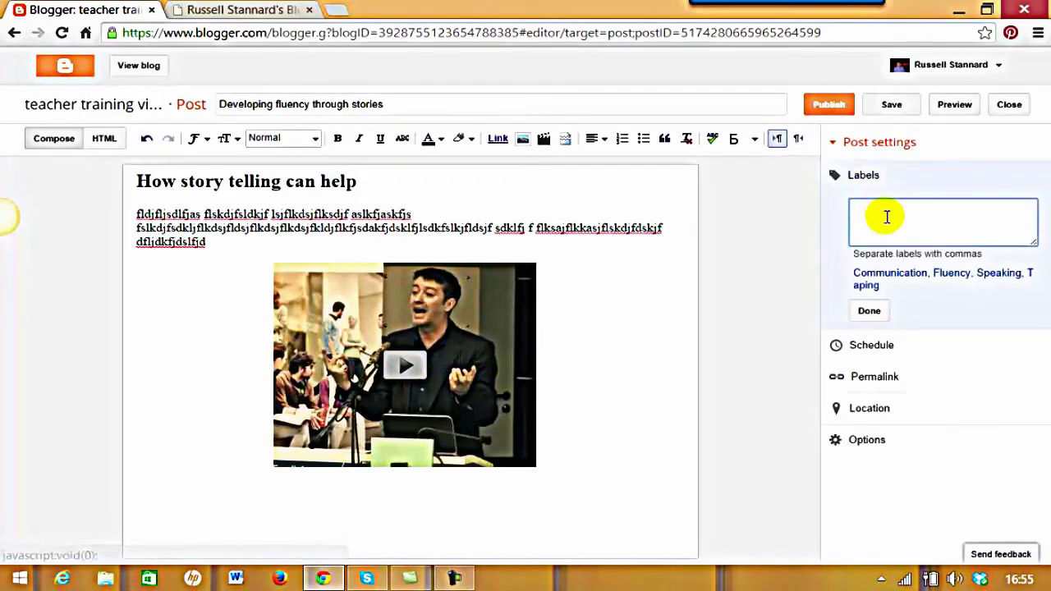
click(881, 274)
click(953, 277)
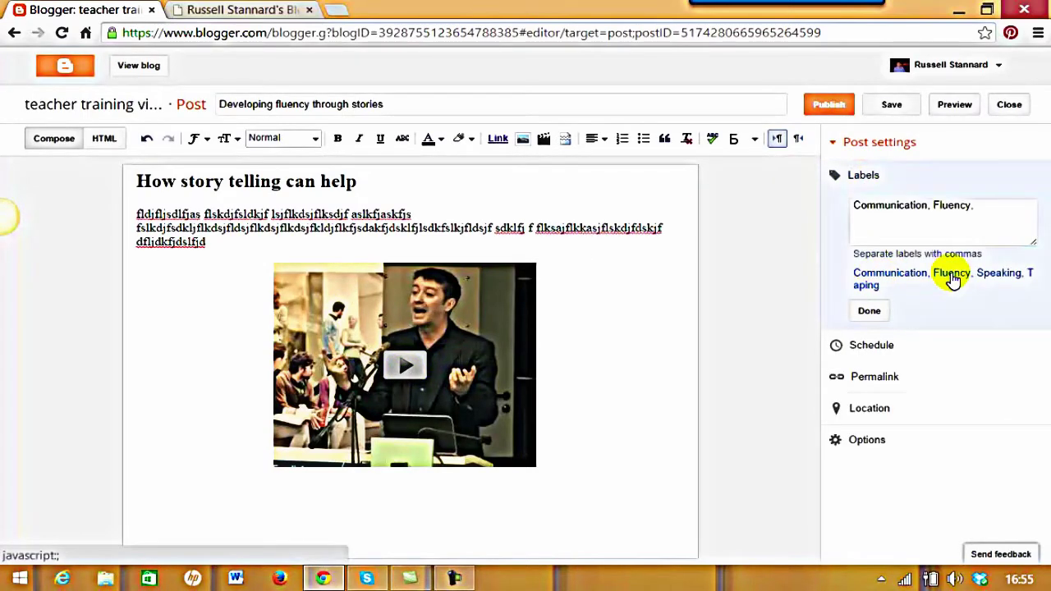
click(1002, 278)
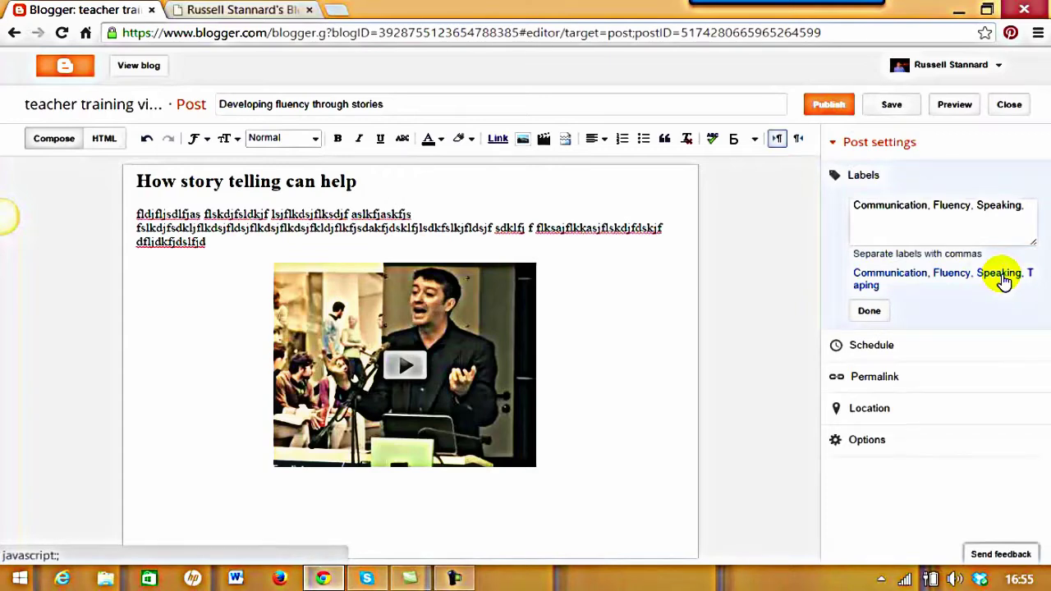
click(900, 220)
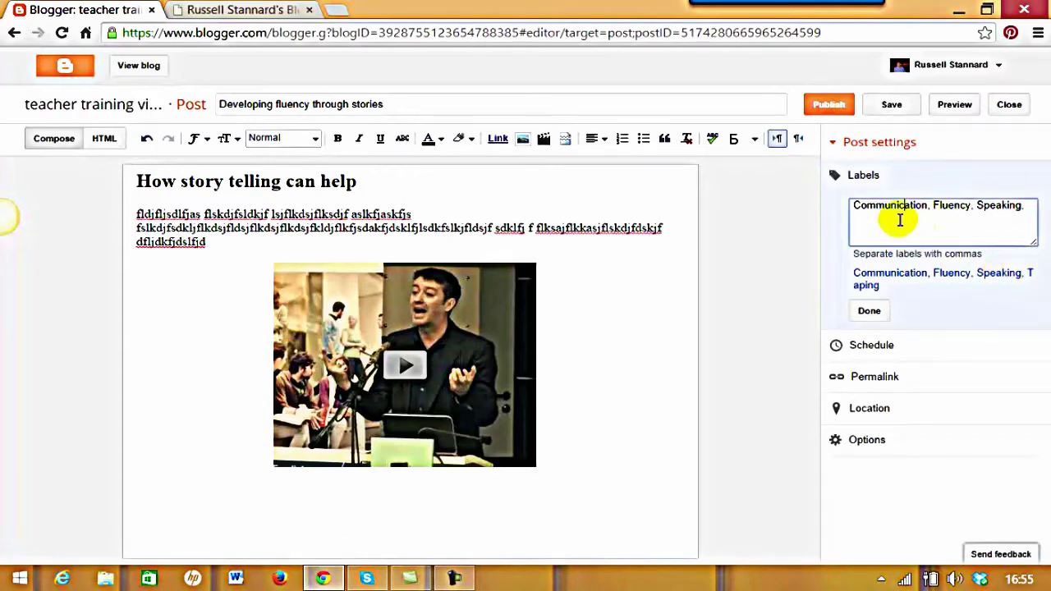
click(1036, 203)
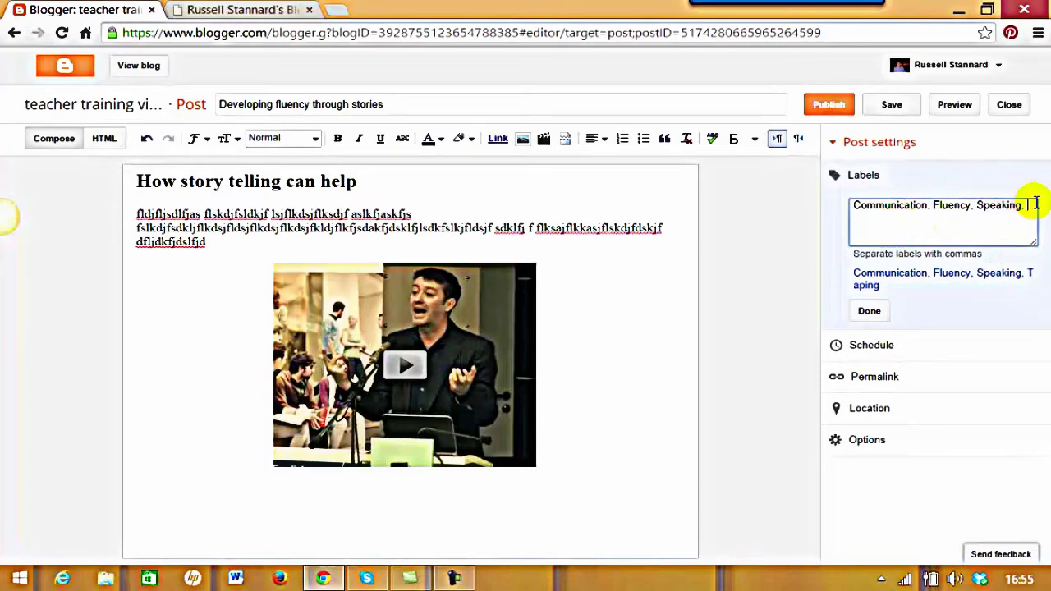
text(ICT tools, Vocaroo)
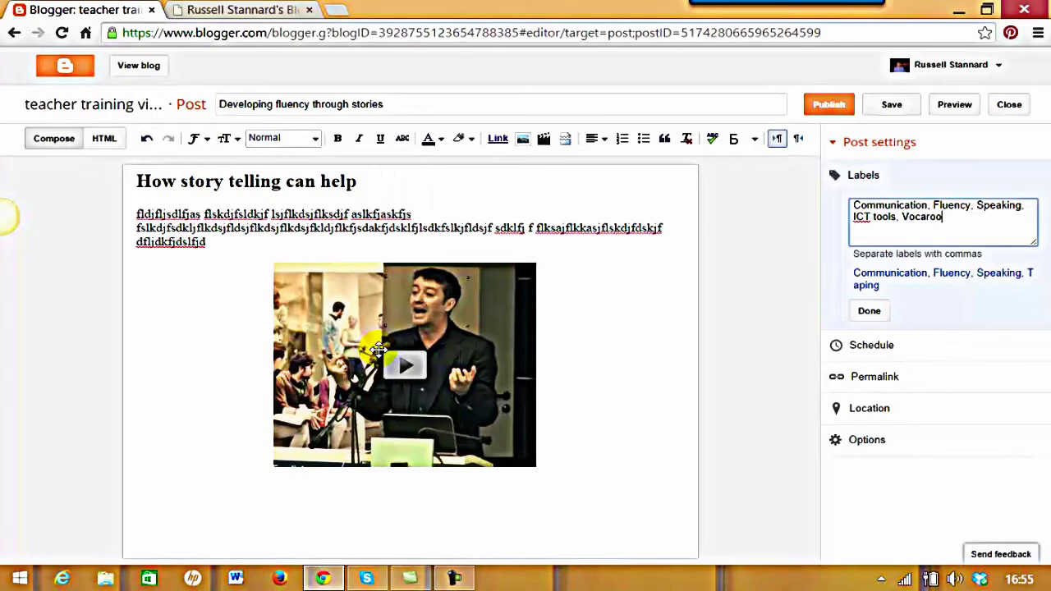
Publish the post and open the live blog in a new tab
click(831, 105)
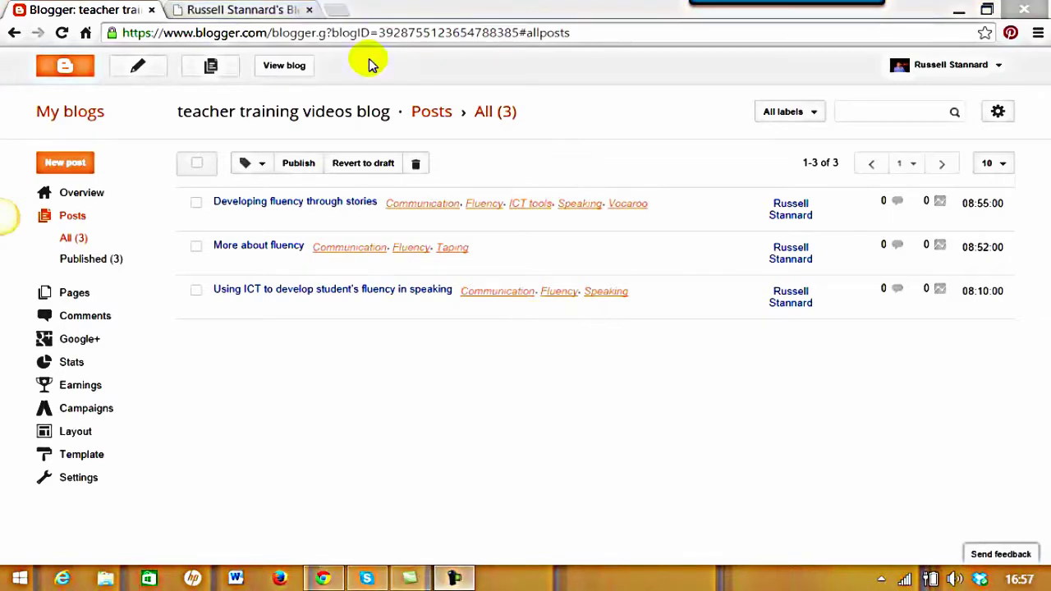
click(285, 70)
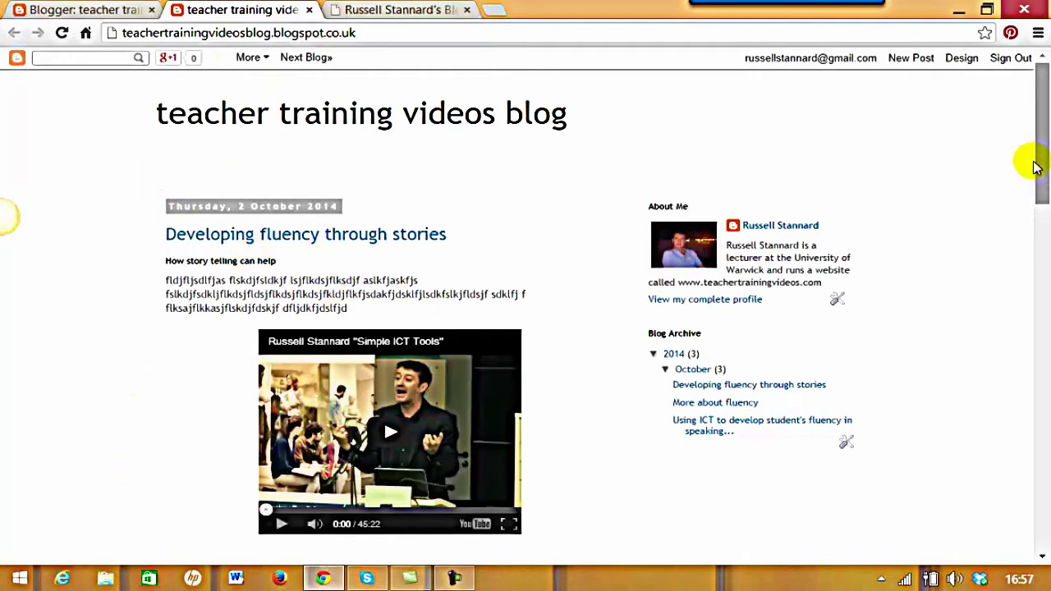
drag(1040, 164, 1045, 476)
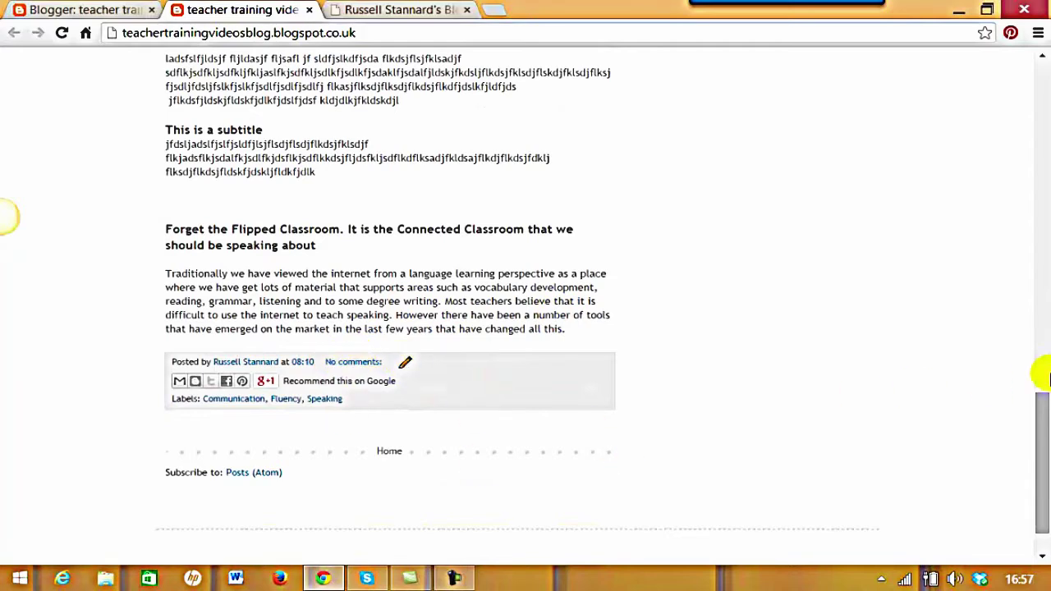
drag(1041, 403, 1027, 101)
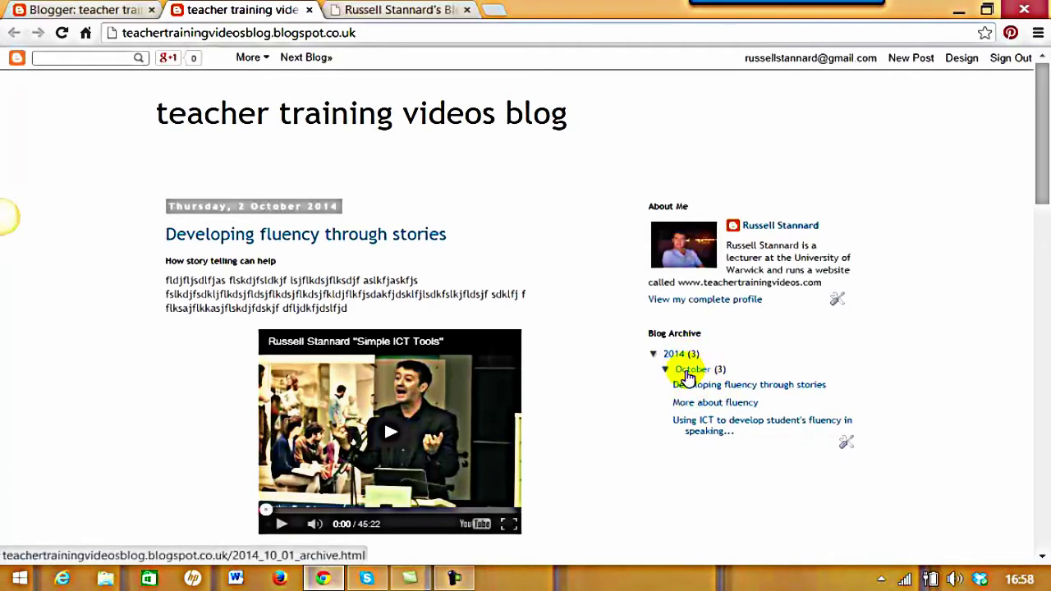
View the Using ICT and More about fluency archive posts, then return to the blogs dashboard
click(699, 429)
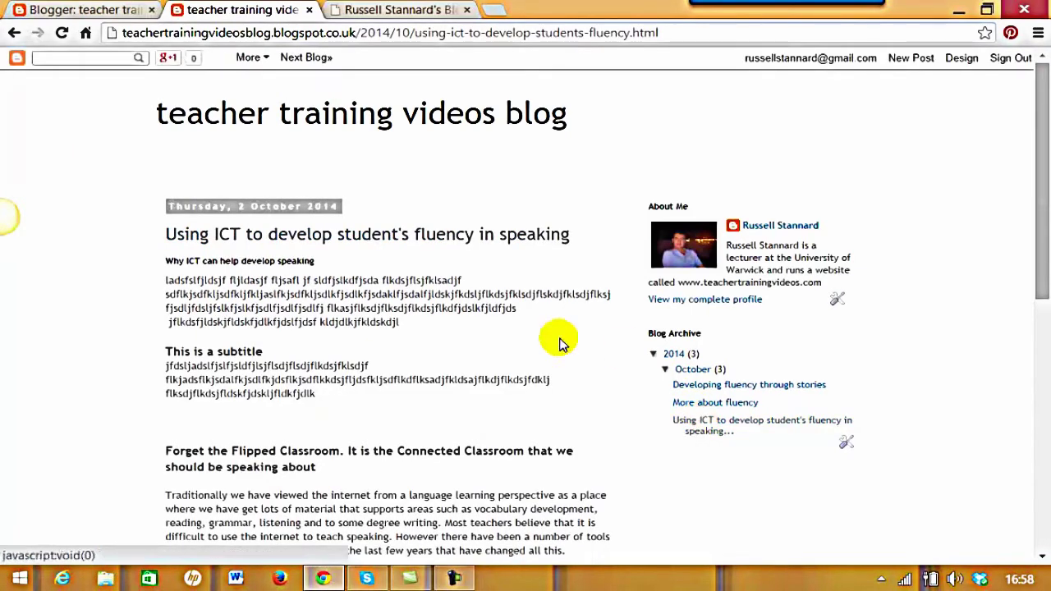
click(702, 405)
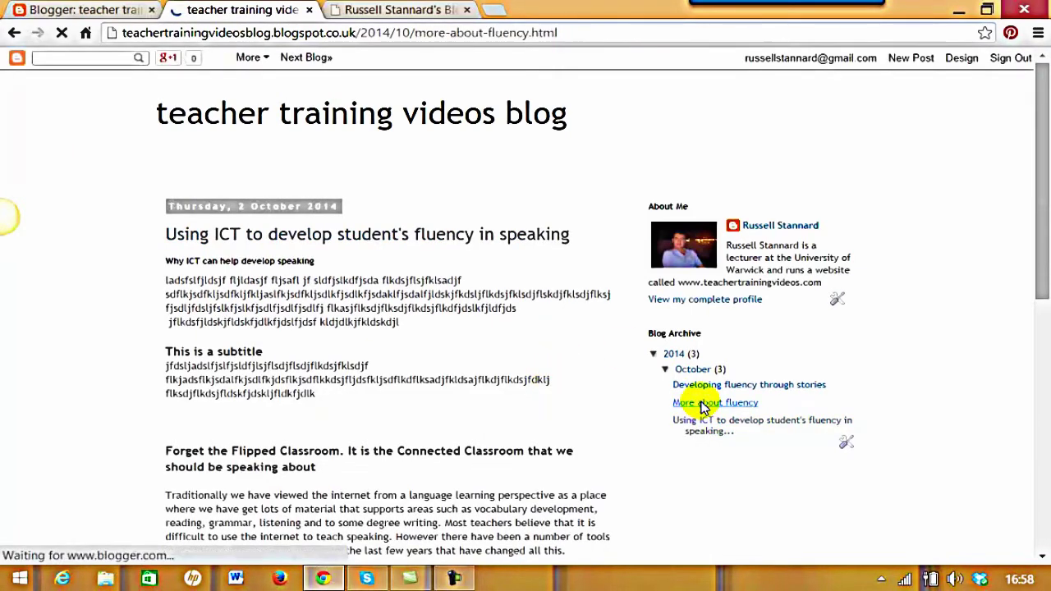
scroll(1048, 192, down, 1)
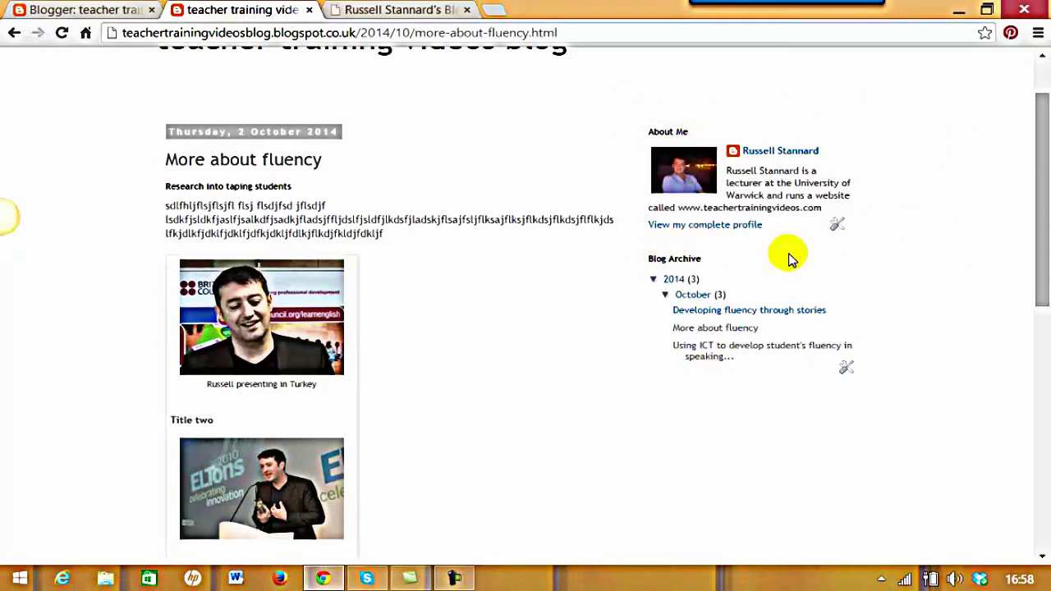
drag(1045, 188, 1042, 98)
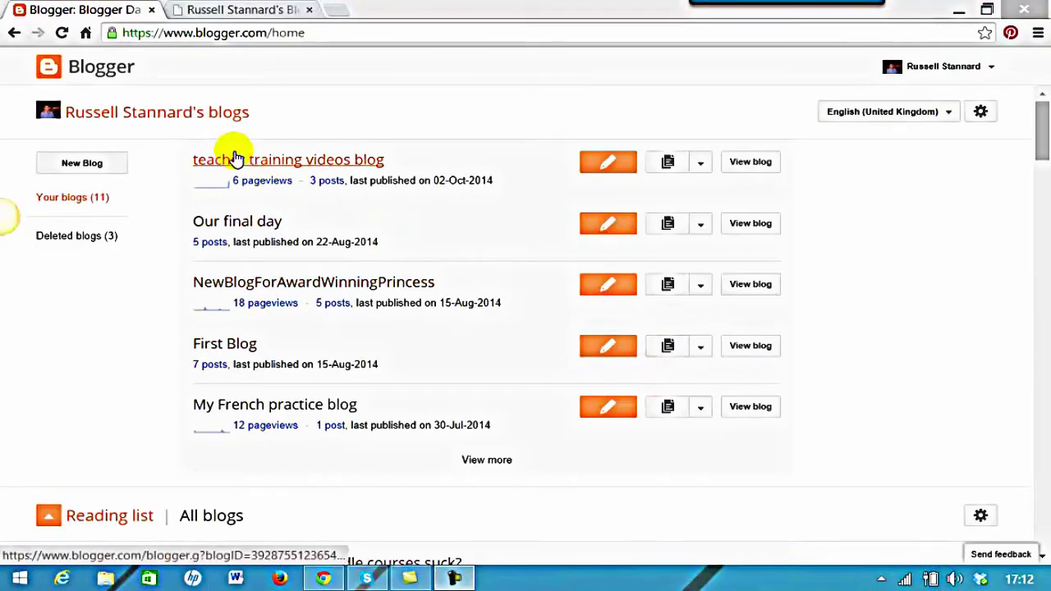
Go to the teacher training videos blog's Layout page and scroll through its About Me and Blog Archive gadgets
click(701, 169)
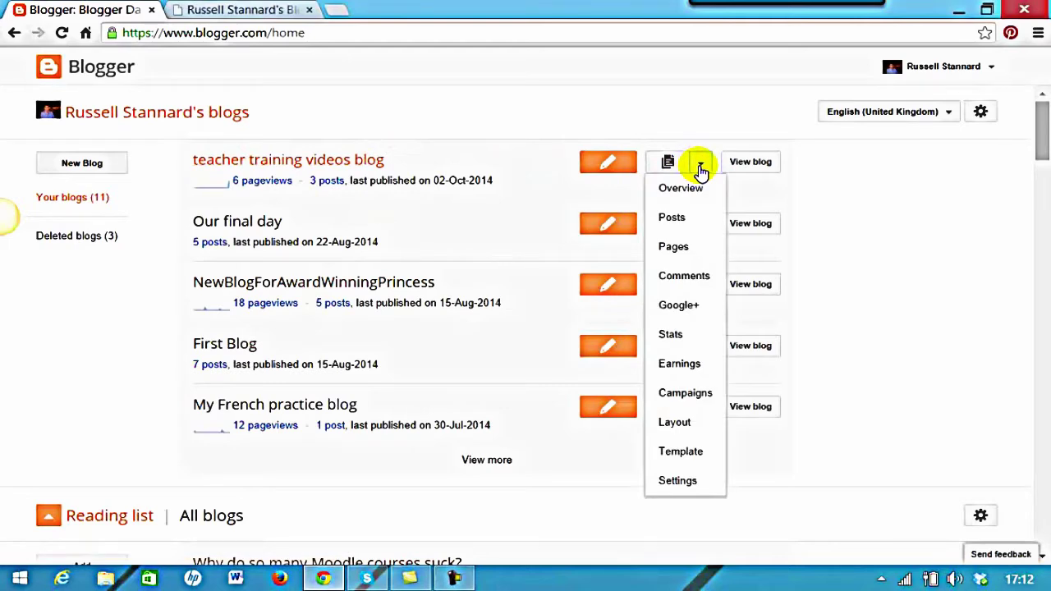
click(670, 423)
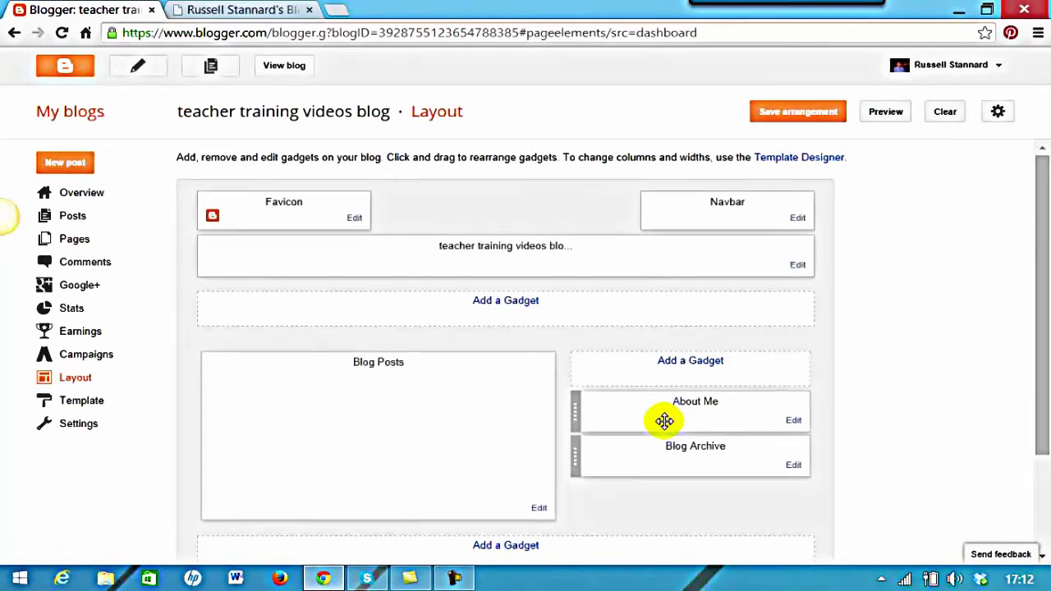
drag(1045, 337, 1047, 406)
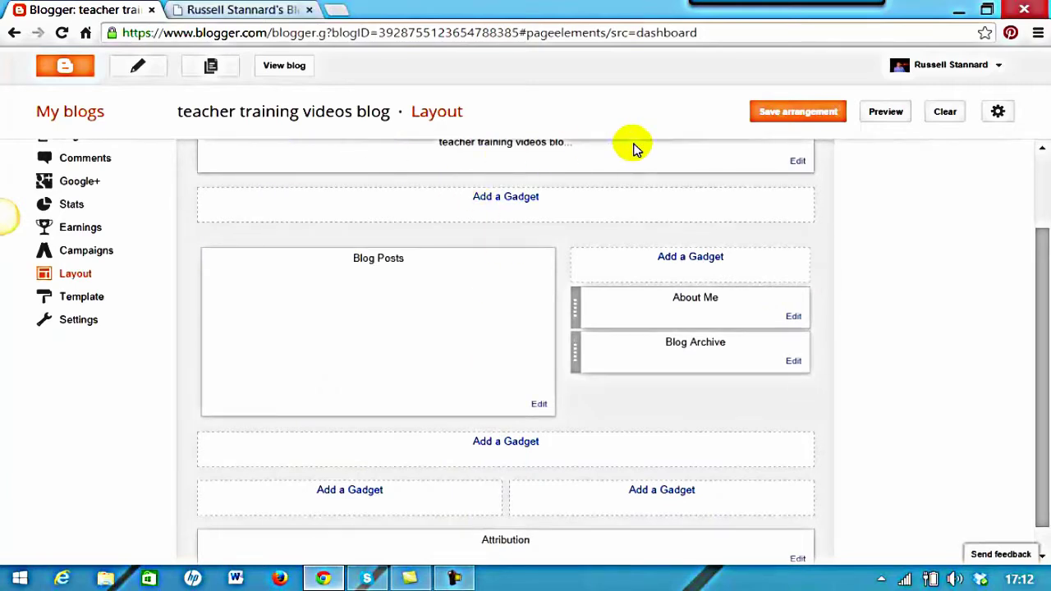
scroll(1036, 245, up, 1)
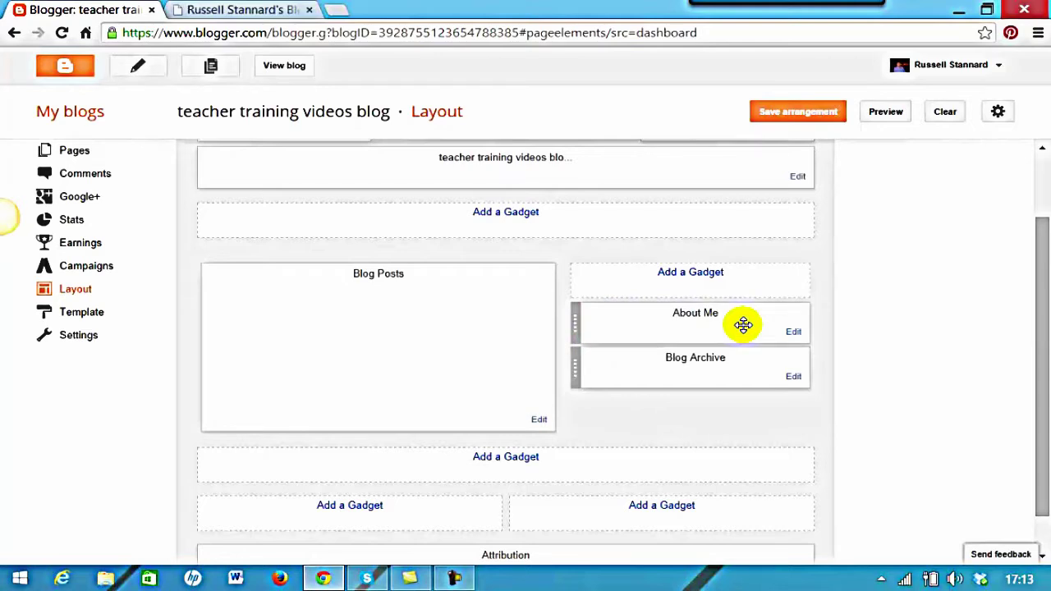
Delete the About Me gadget from the sidebar and confirm the removal
click(793, 334)
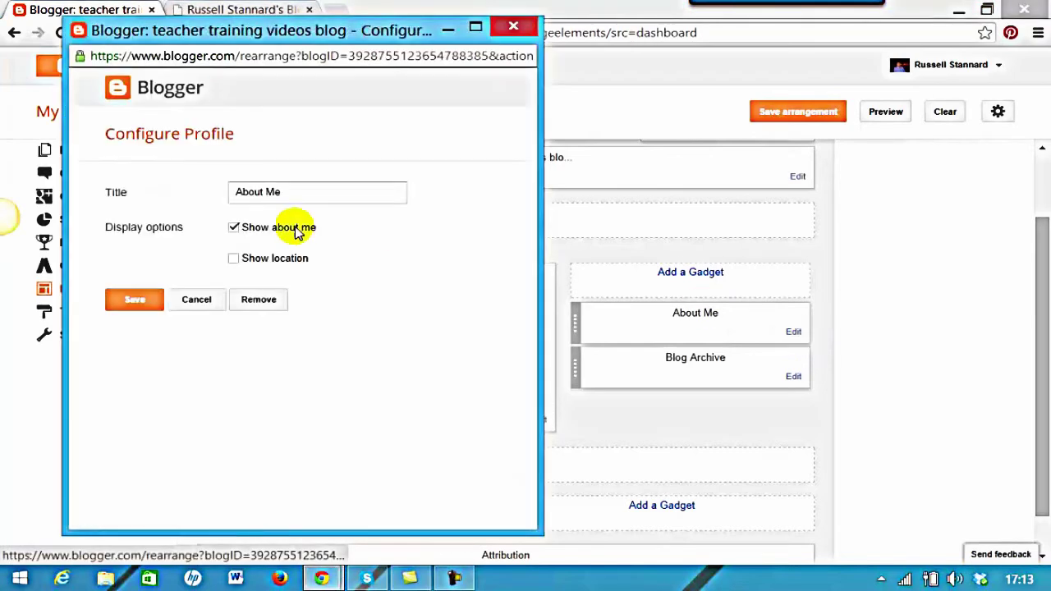
click(258, 304)
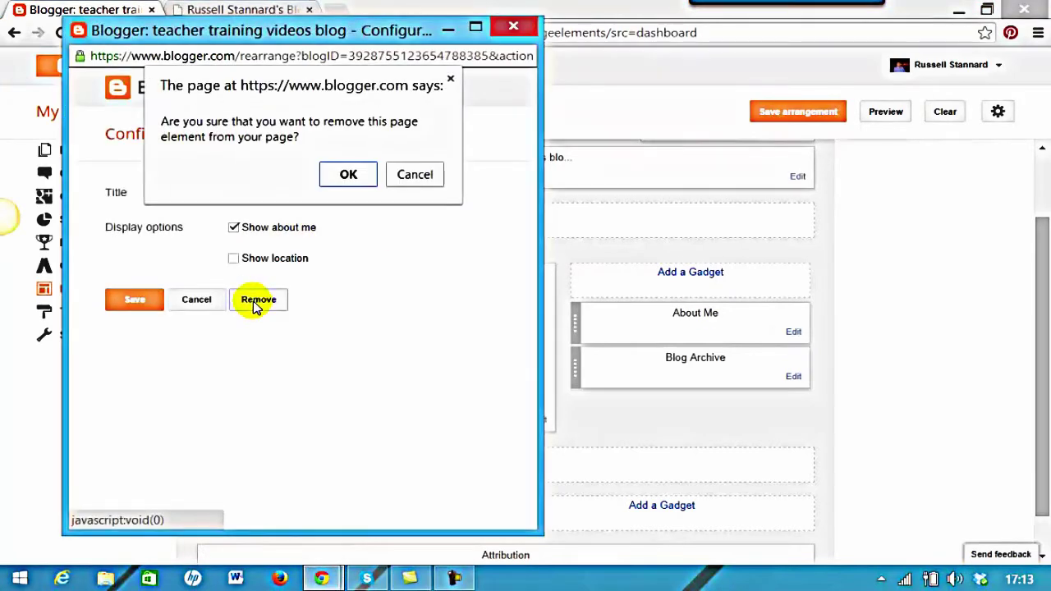
click(348, 174)
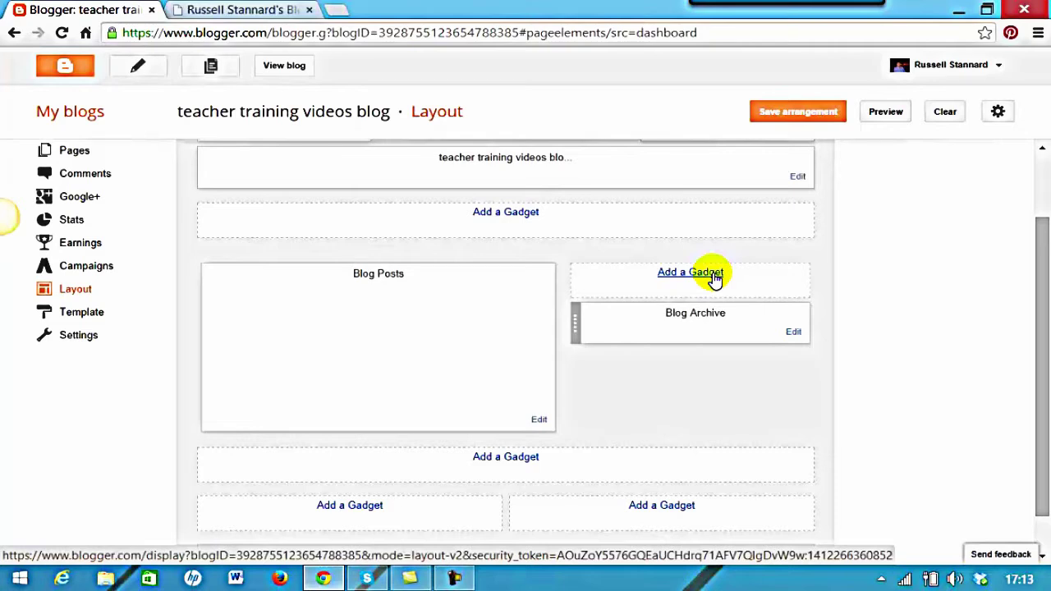
Add a 'Labels' gadget sorted alphabetically with post counts per label, and save the arrangement
click(711, 280)
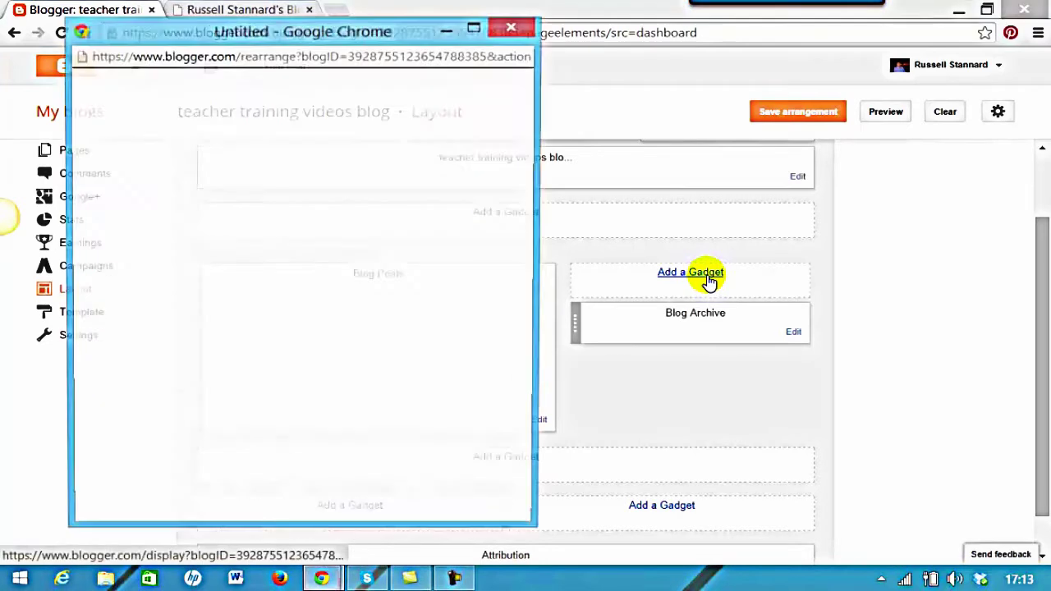
drag(530, 139, 521, 446)
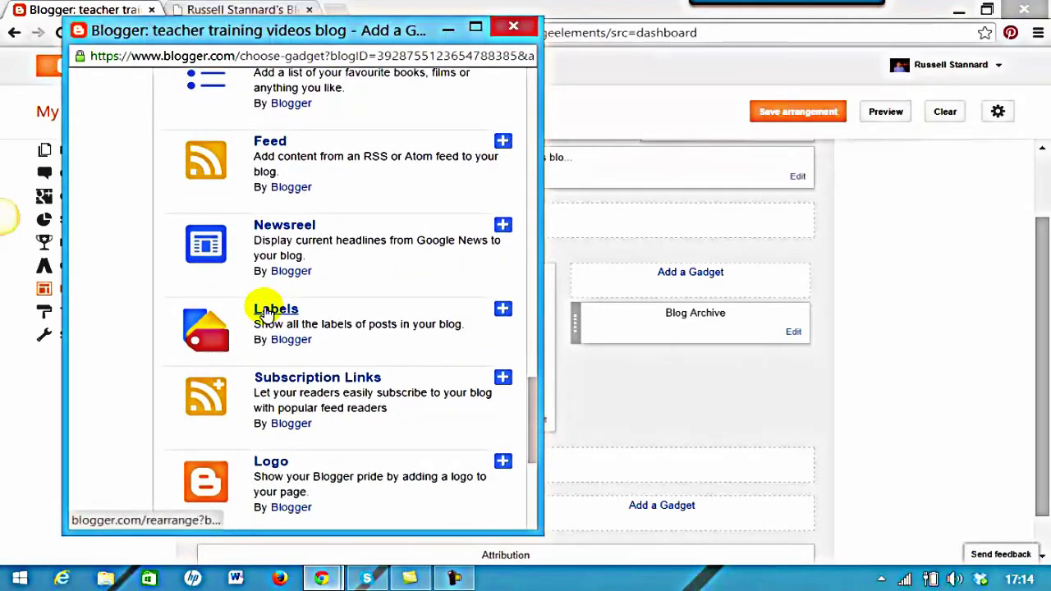
click(267, 313)
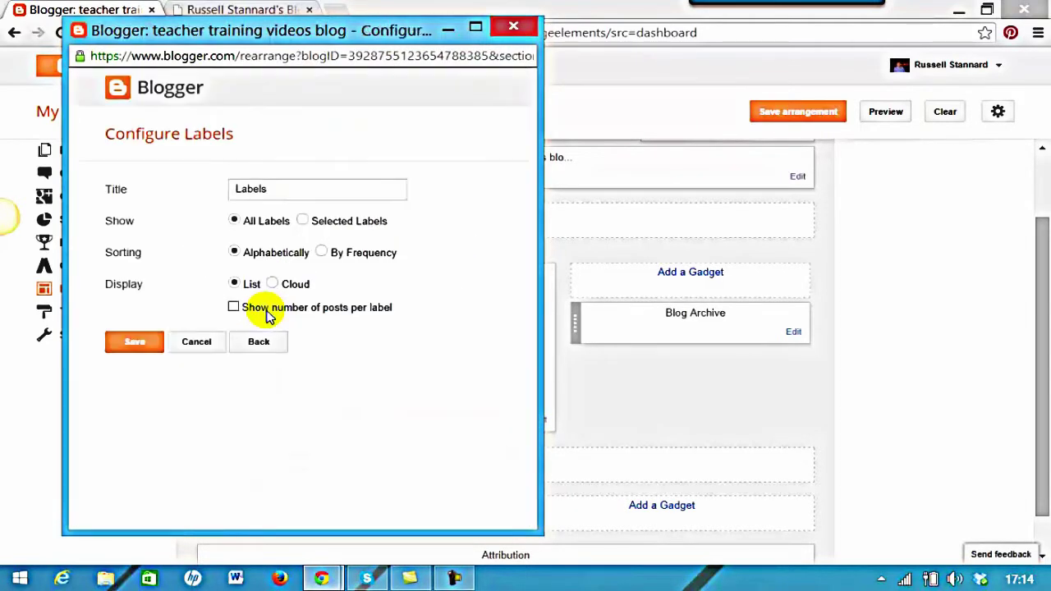
click(275, 189)
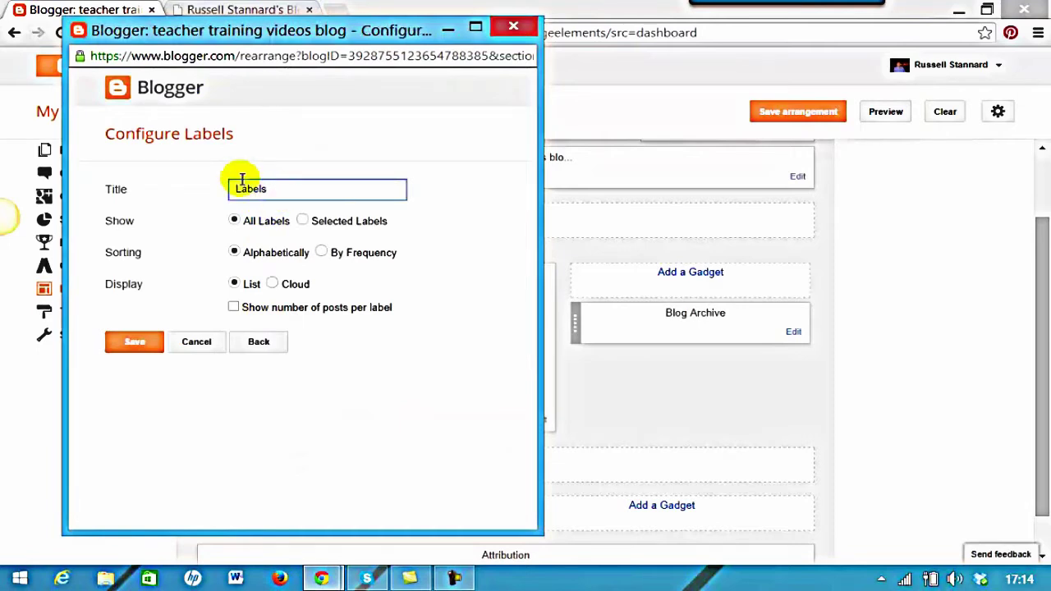
click(234, 252)
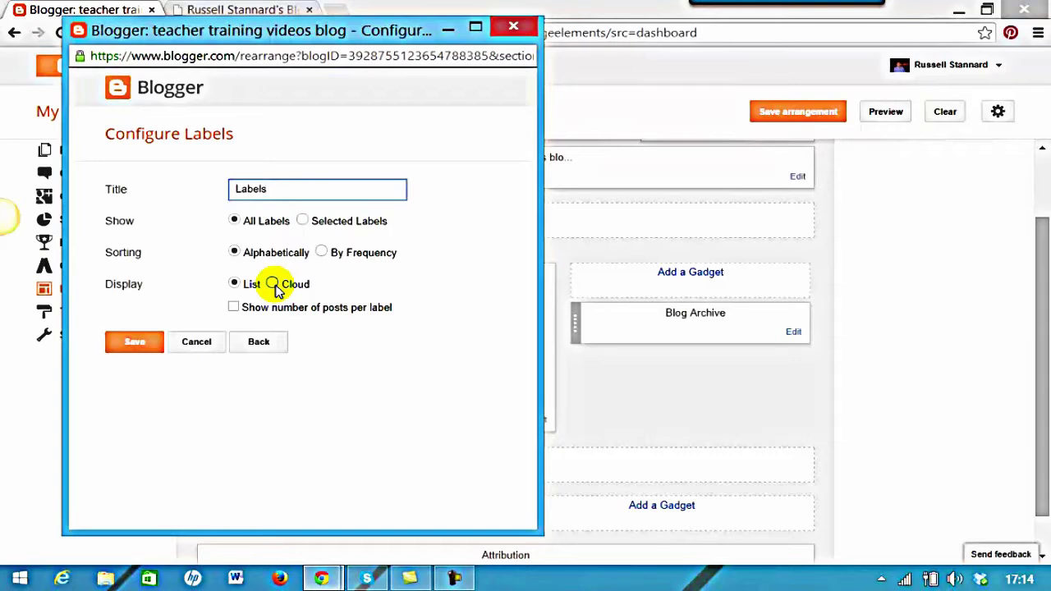
click(234, 307)
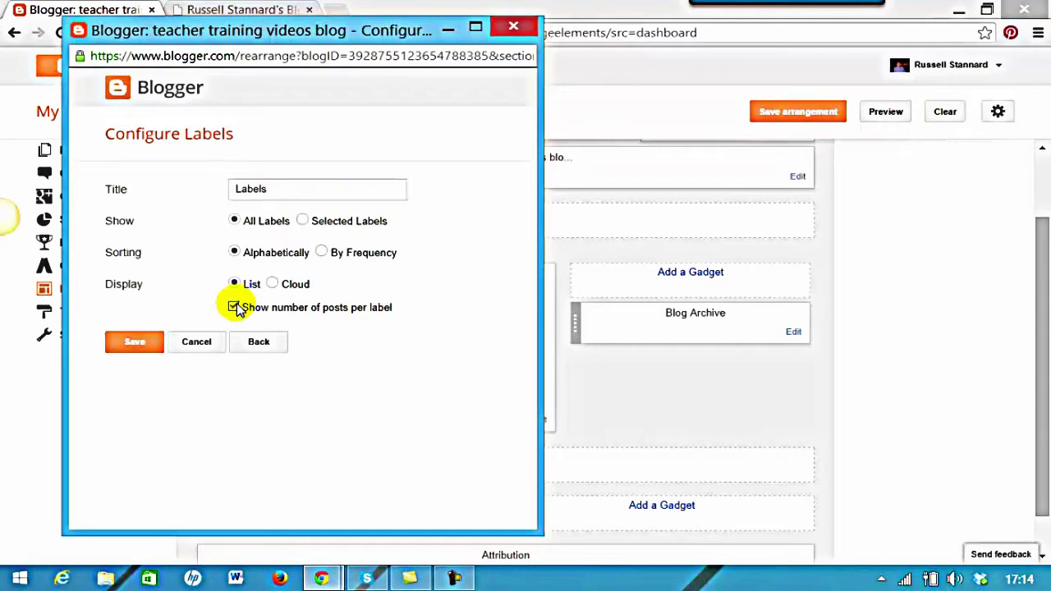
click(129, 343)
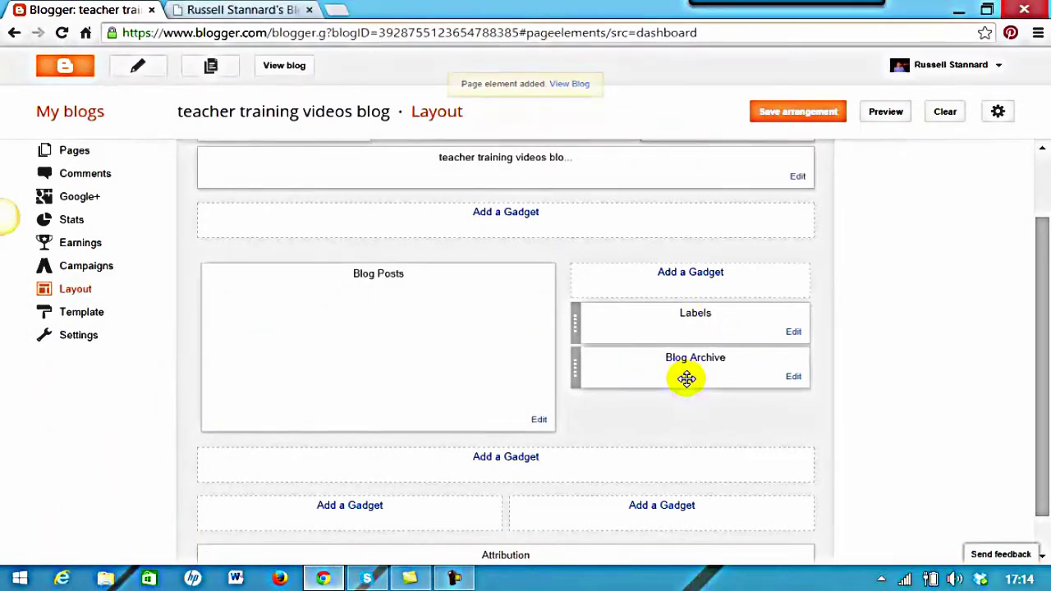
click(791, 119)
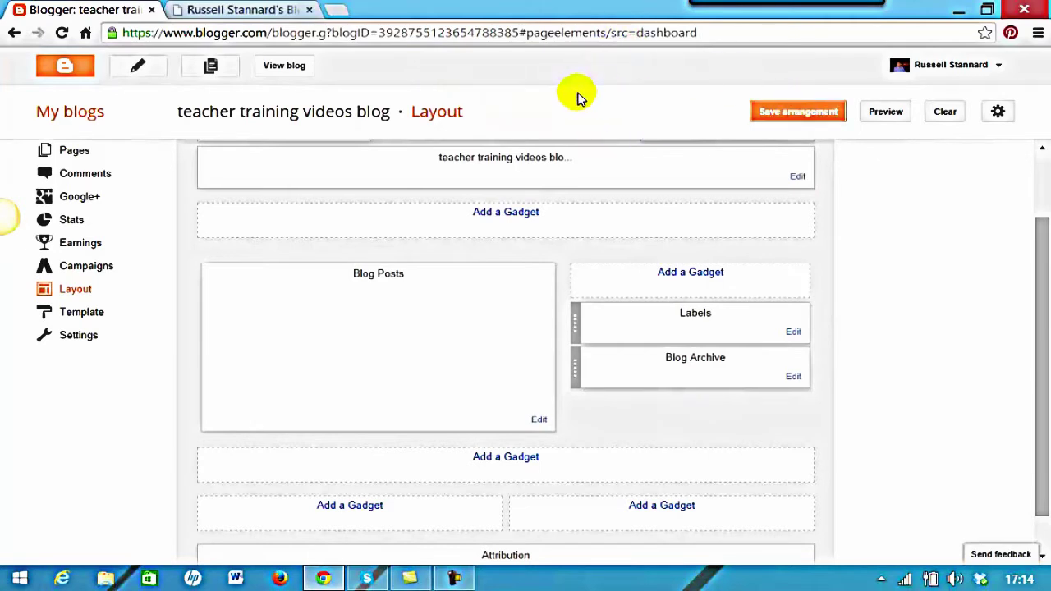
On the live blog, check the Fluency, Vocaroo and ICT tools label pages, then return to Layout
click(282, 67)
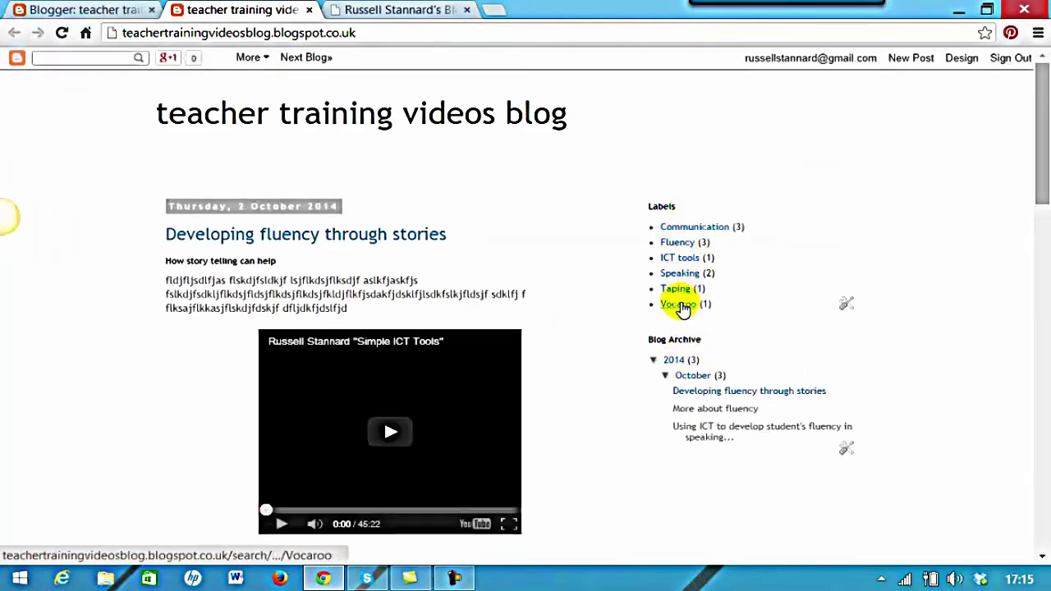
click(677, 245)
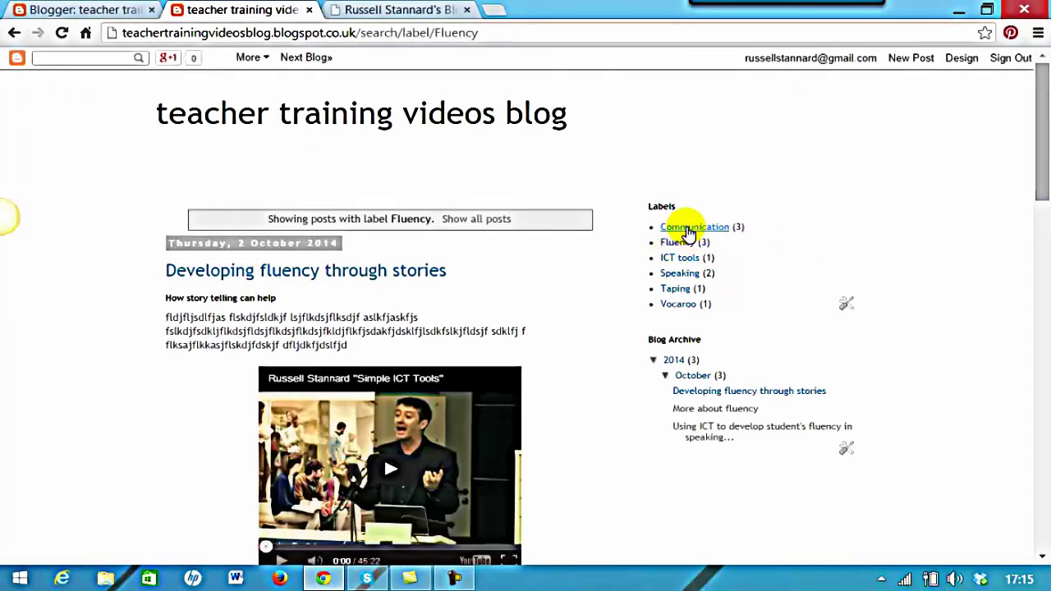
click(679, 305)
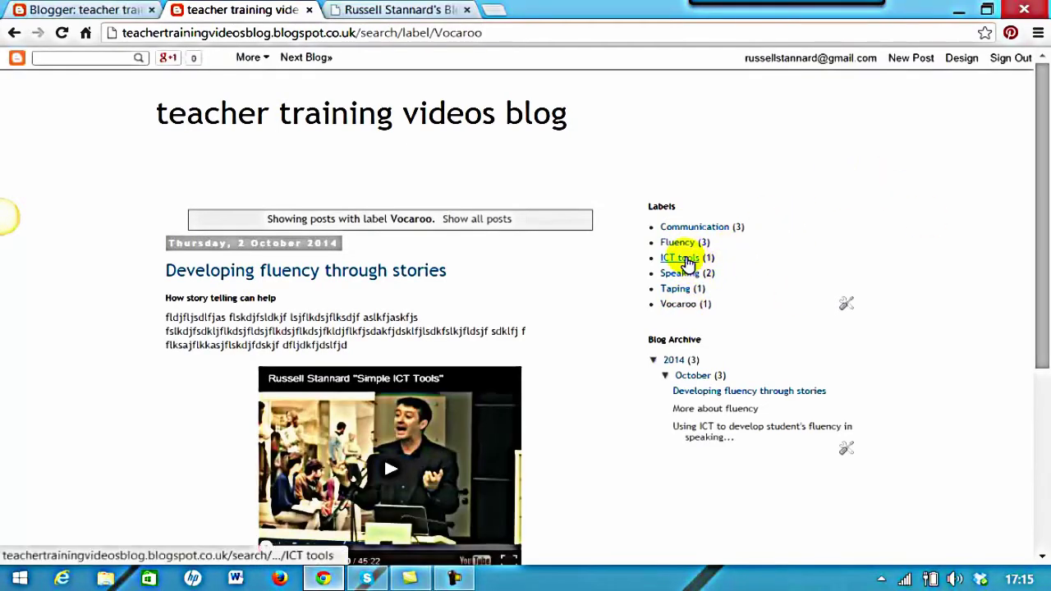
click(687, 259)
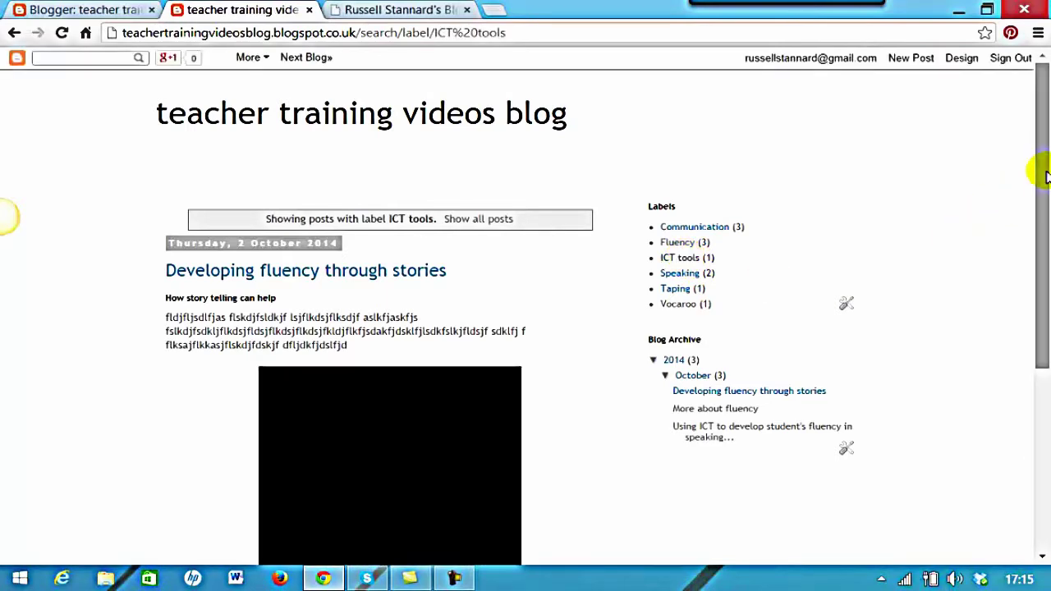
drag(1044, 170, 1041, 234)
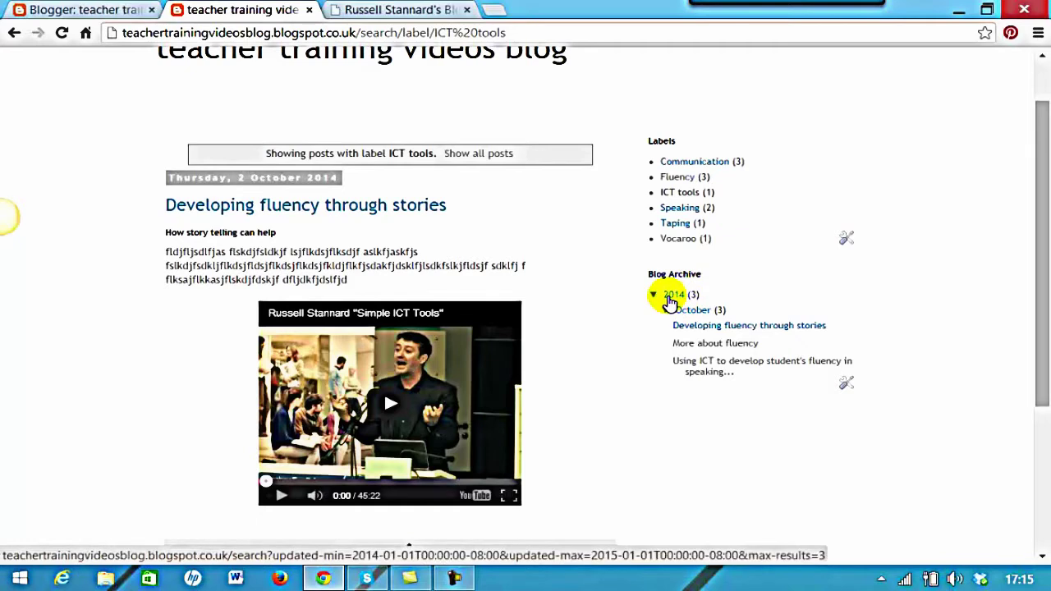
scroll(842, 501, up, 1)
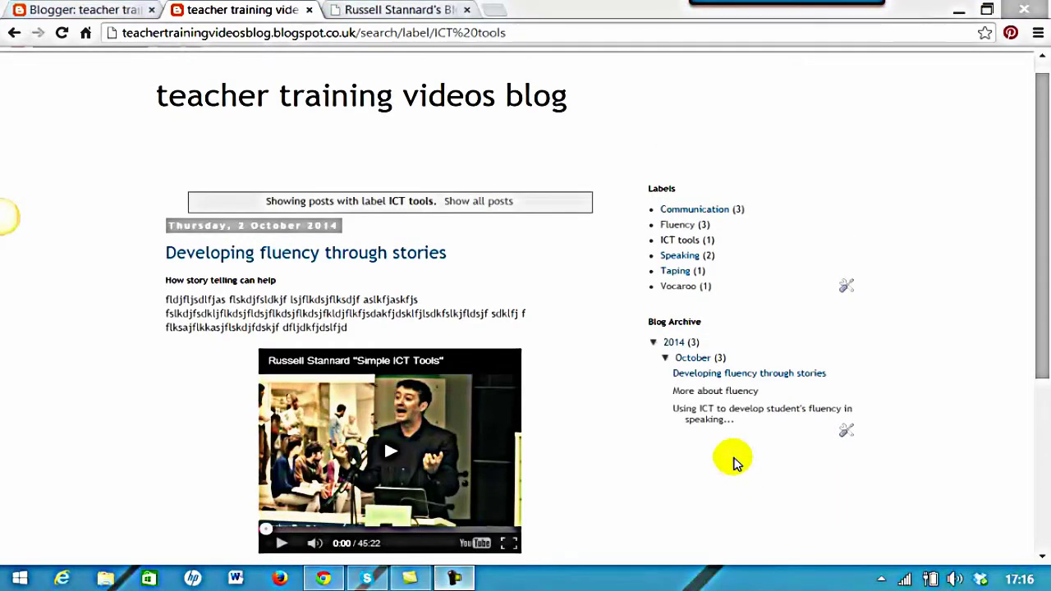
click(93, 12)
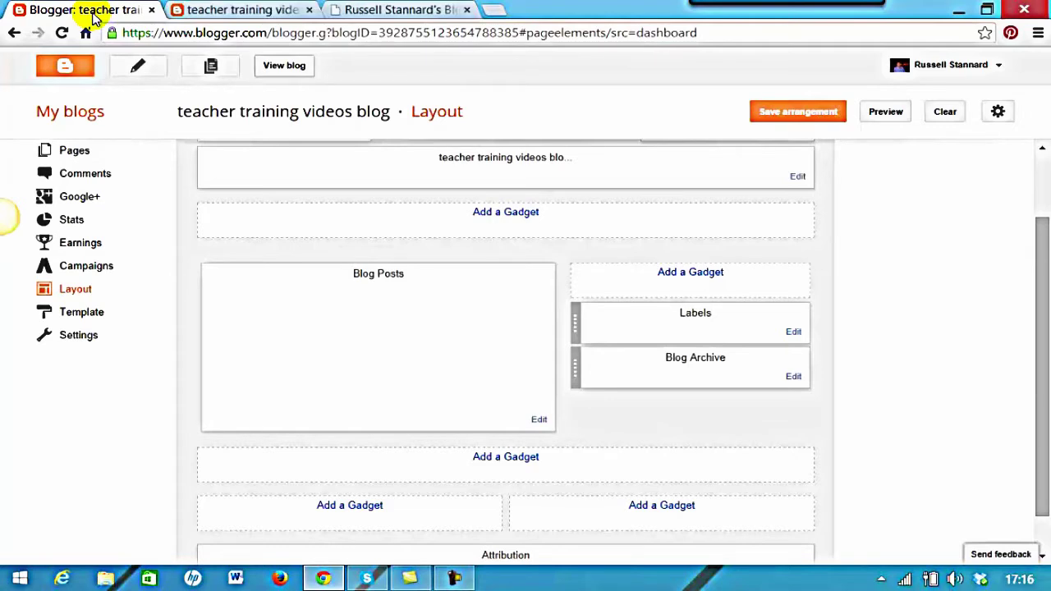
drag(1040, 222, 1046, 271)
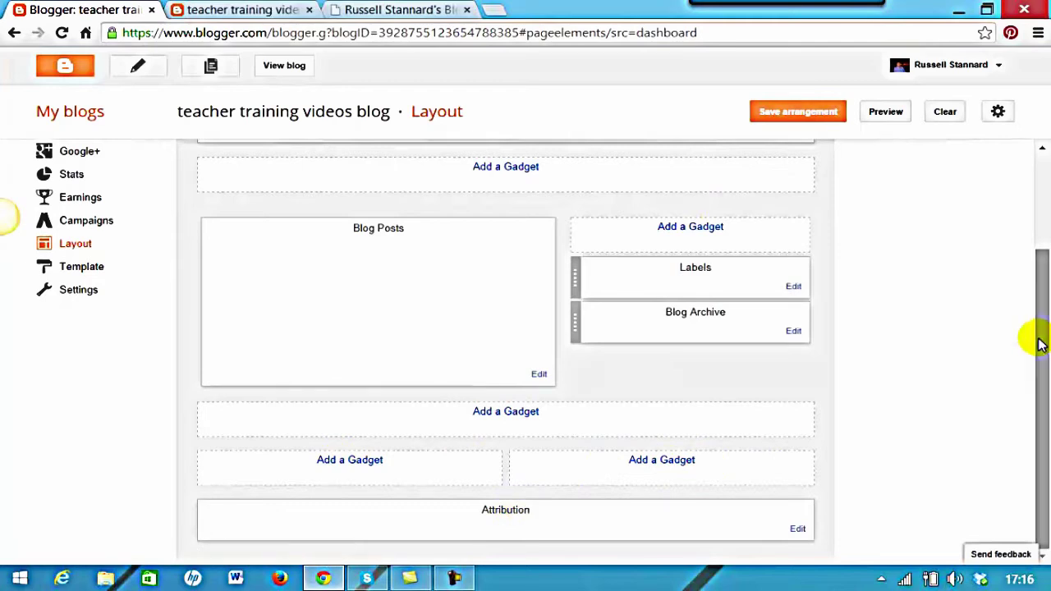
drag(1040, 266, 1040, 246)
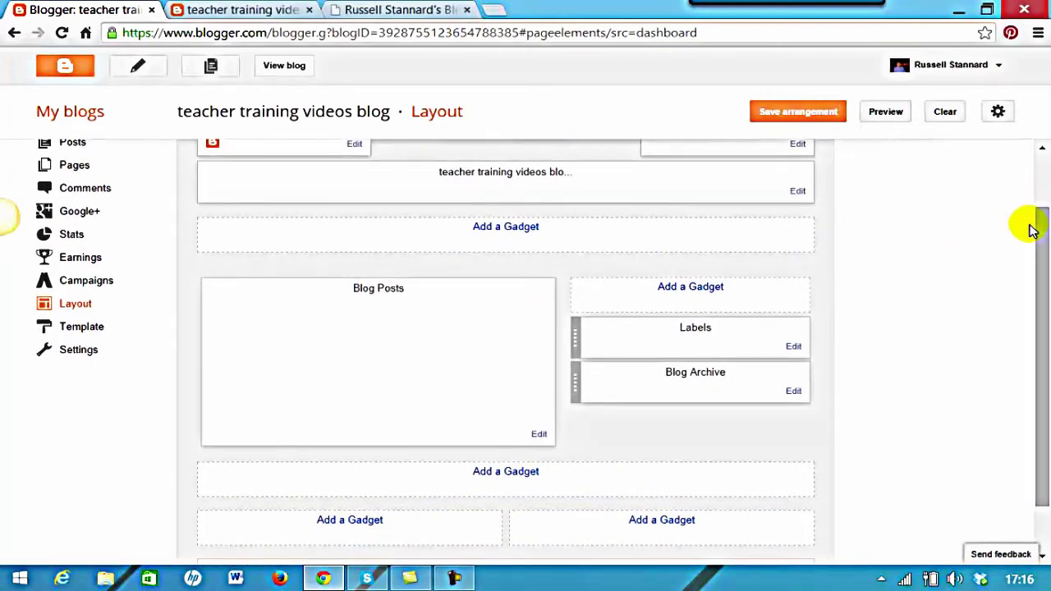
drag(1035, 244, 1044, 258)
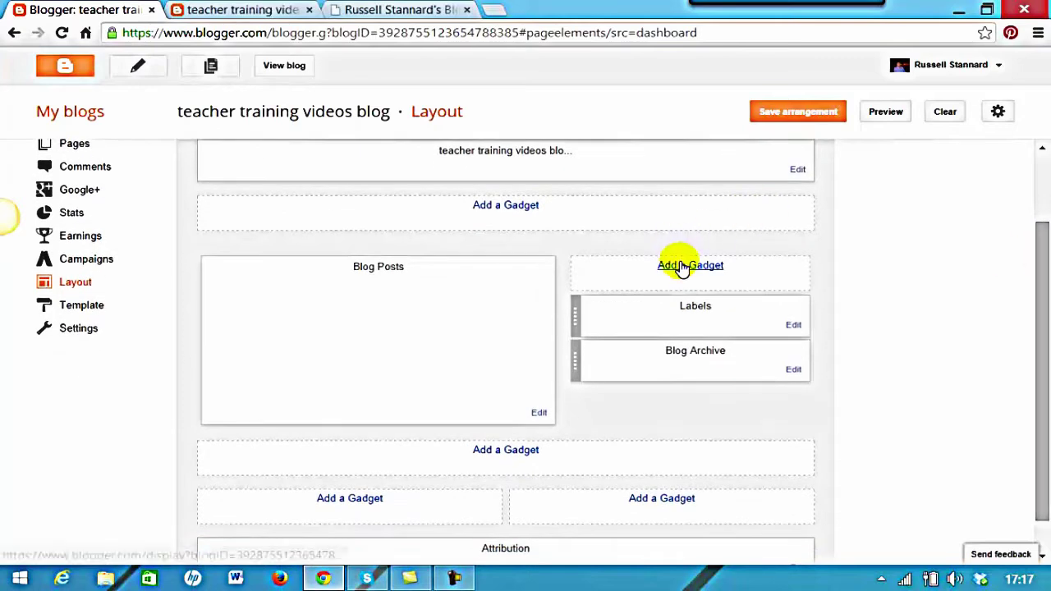
Add a Blog's stats Total Pageviews gadget in plain number style and move it below Blog Archive
click(681, 266)
drag(539, 145, 512, 228)
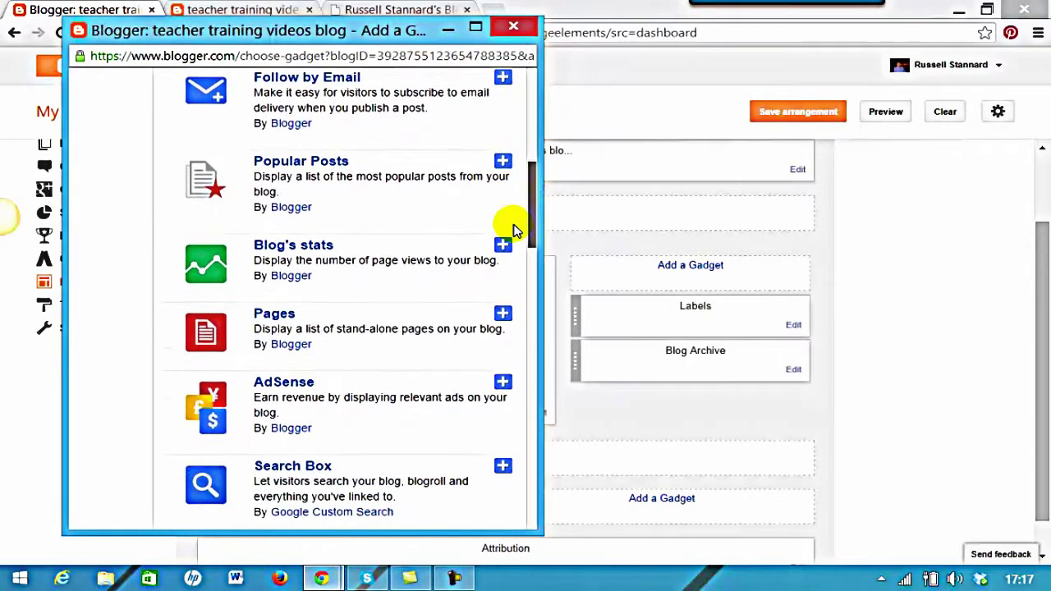
click(272, 251)
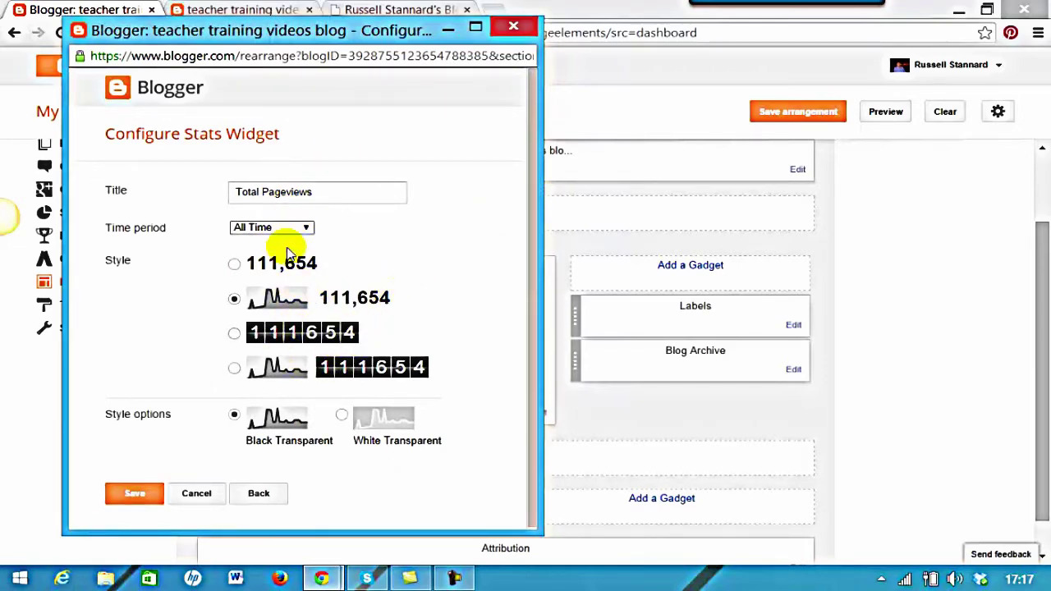
click(235, 264)
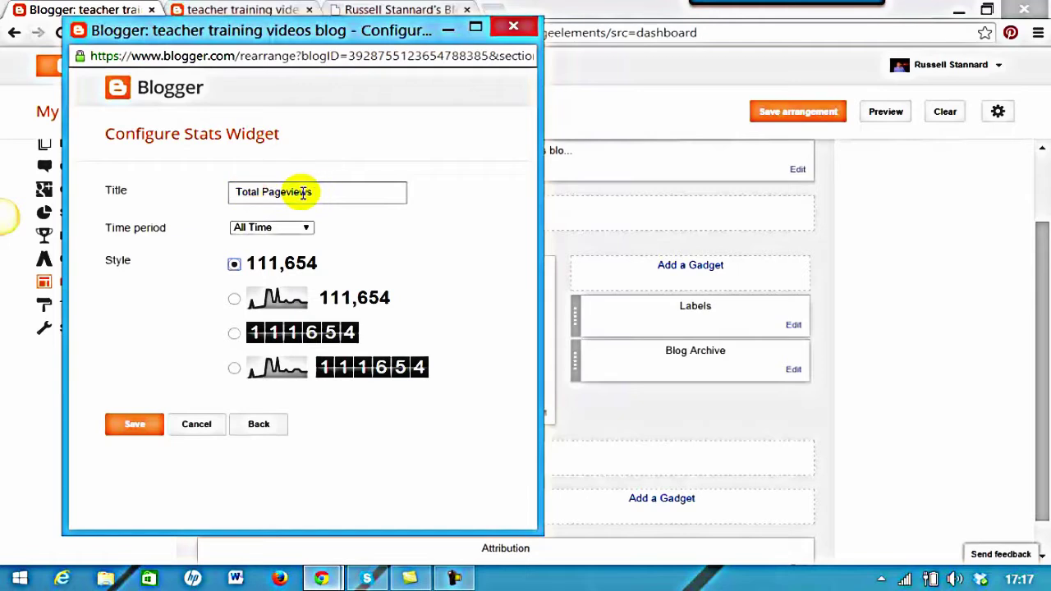
click(138, 426)
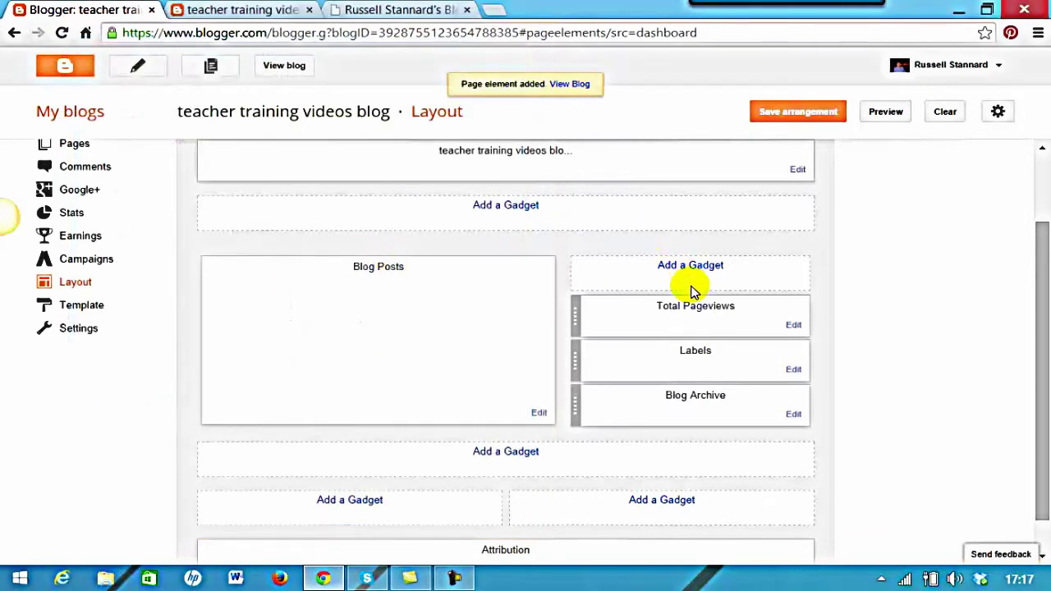
drag(714, 331, 722, 424)
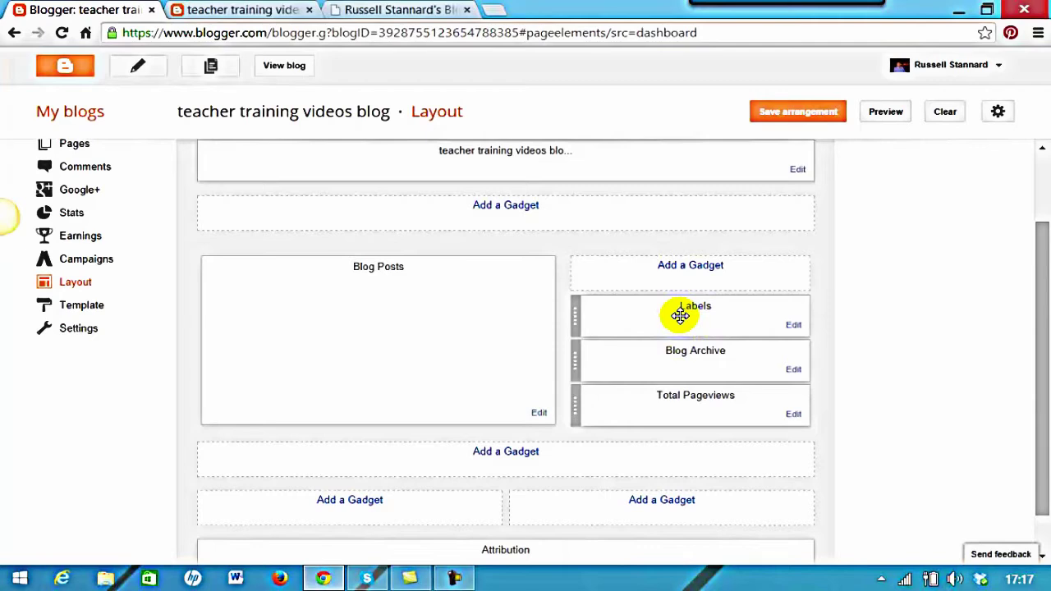
Add a Search This Blog search box gadget to the sidebar and save the arrangement
click(692, 265)
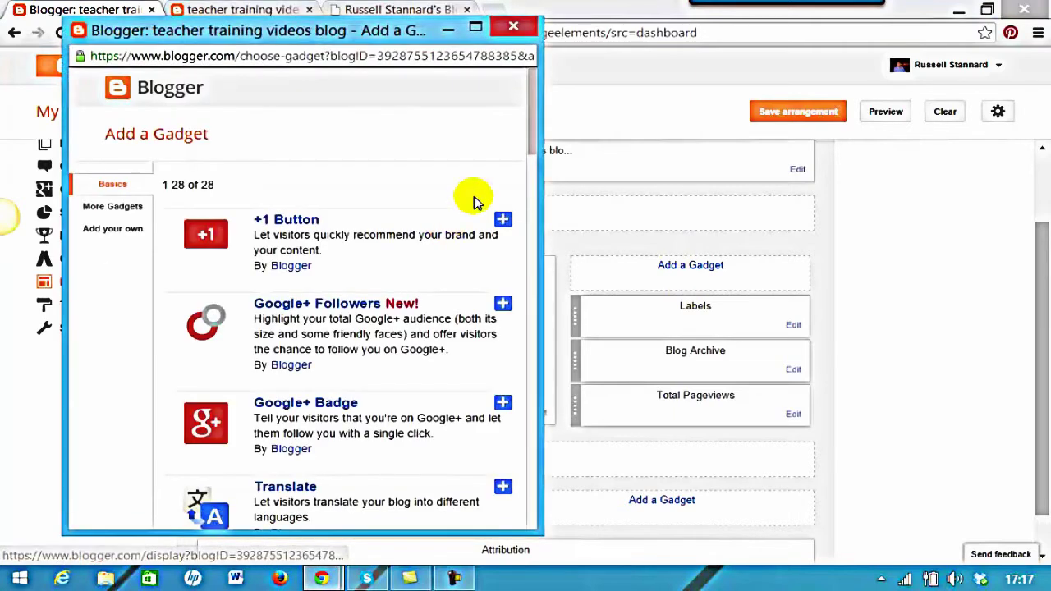
drag(532, 142, 523, 257)
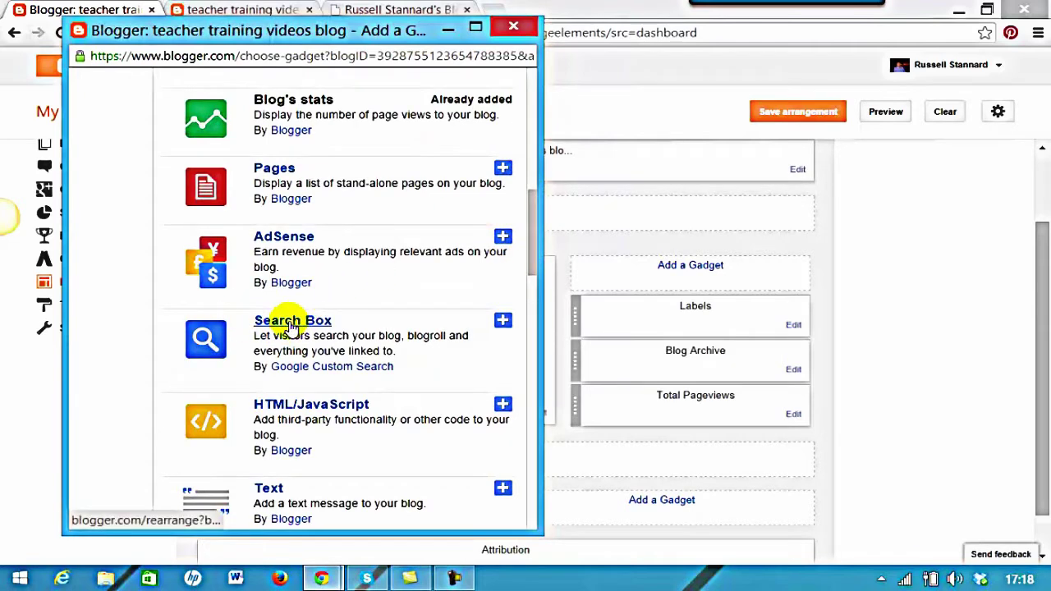
click(291, 322)
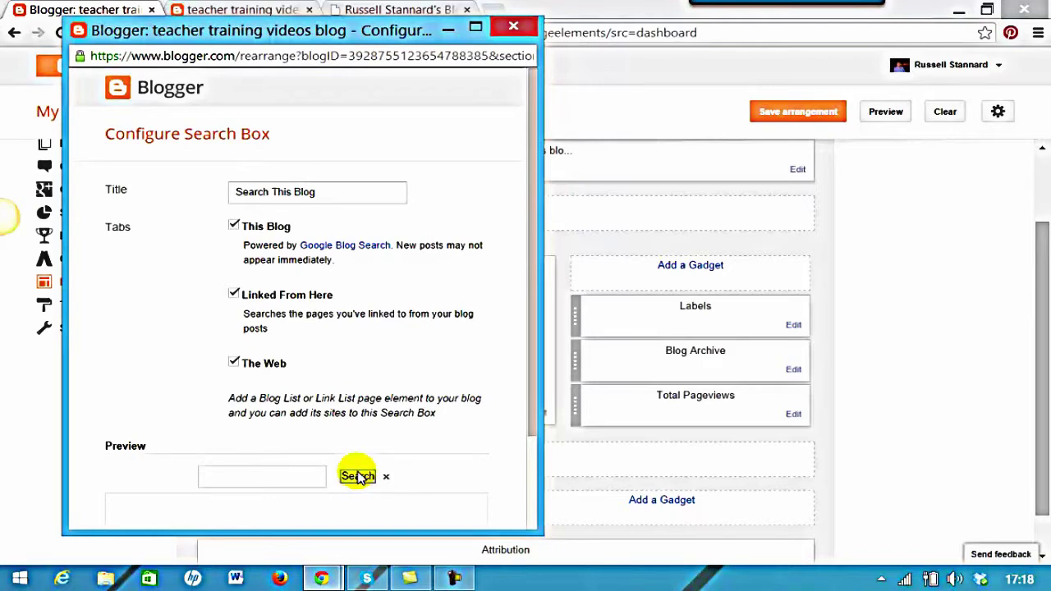
drag(533, 405, 530, 487)
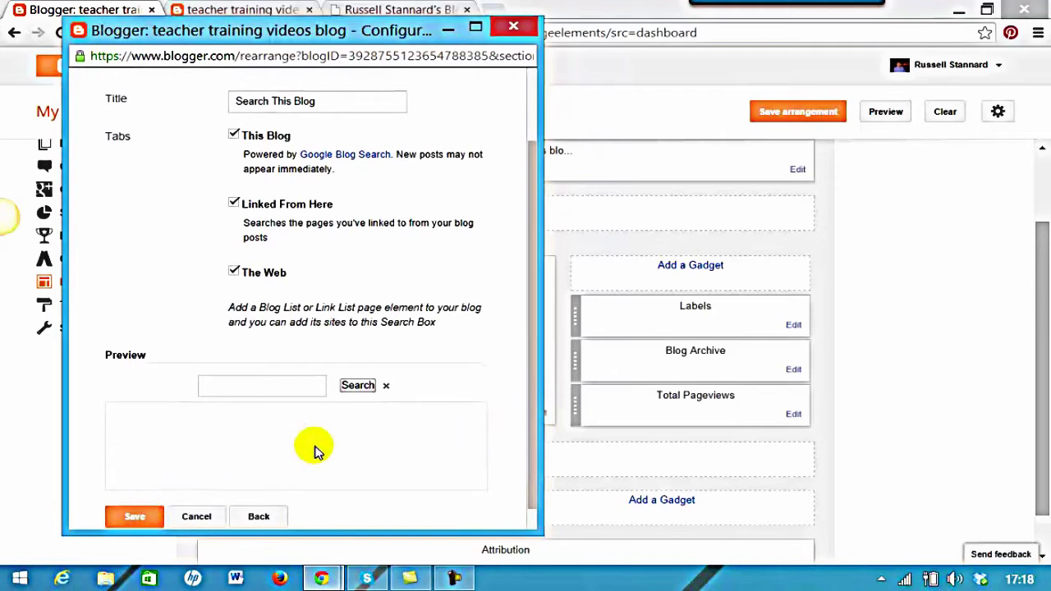
click(132, 519)
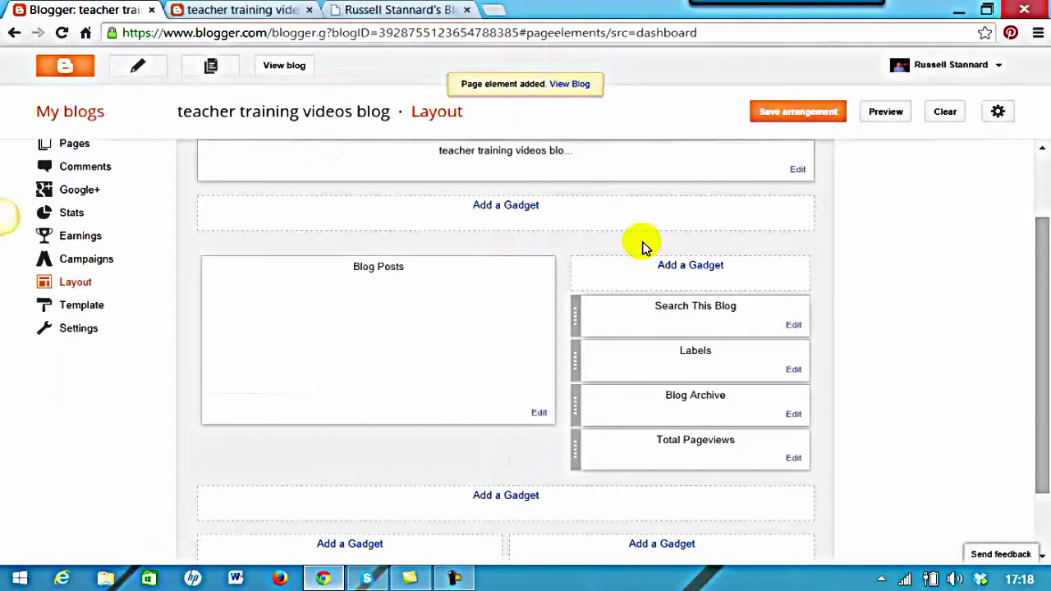
click(790, 118)
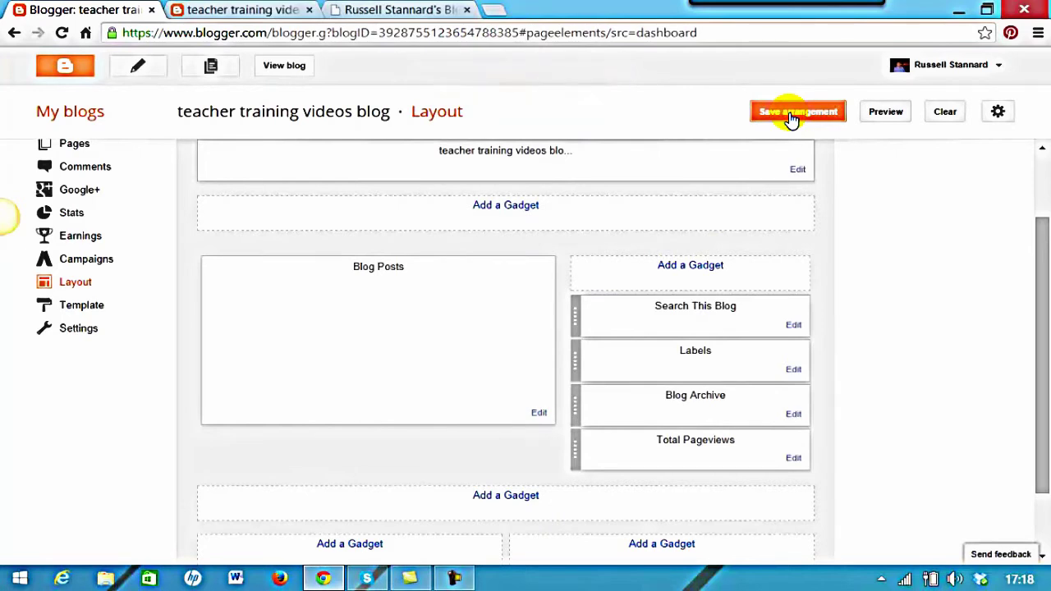
Open the live blog and scroll to check the search box, labels list and pageview counter
click(284, 65)
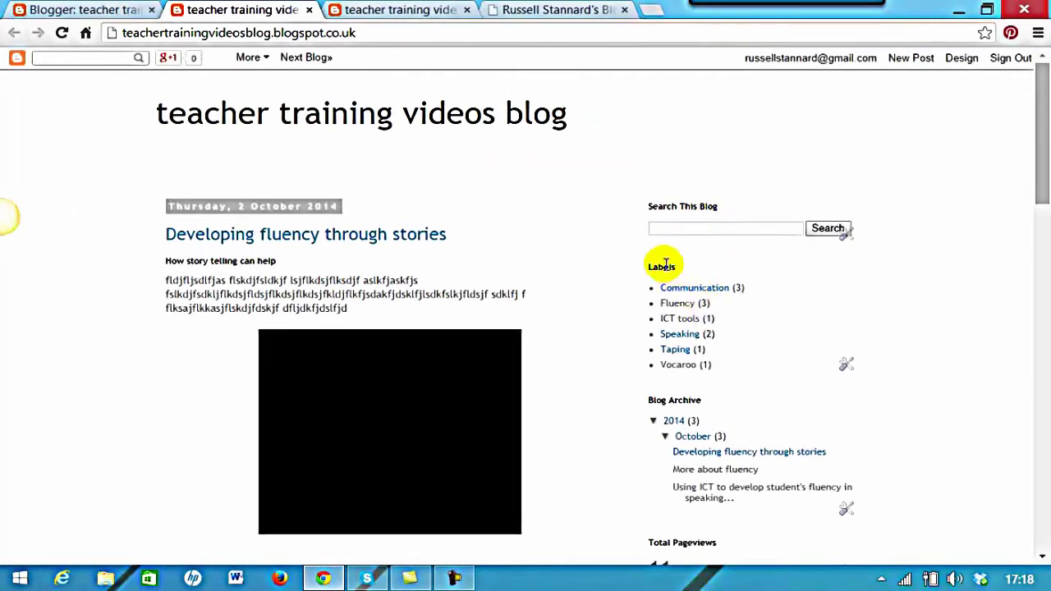
scroll(1031, 164, down, 2)
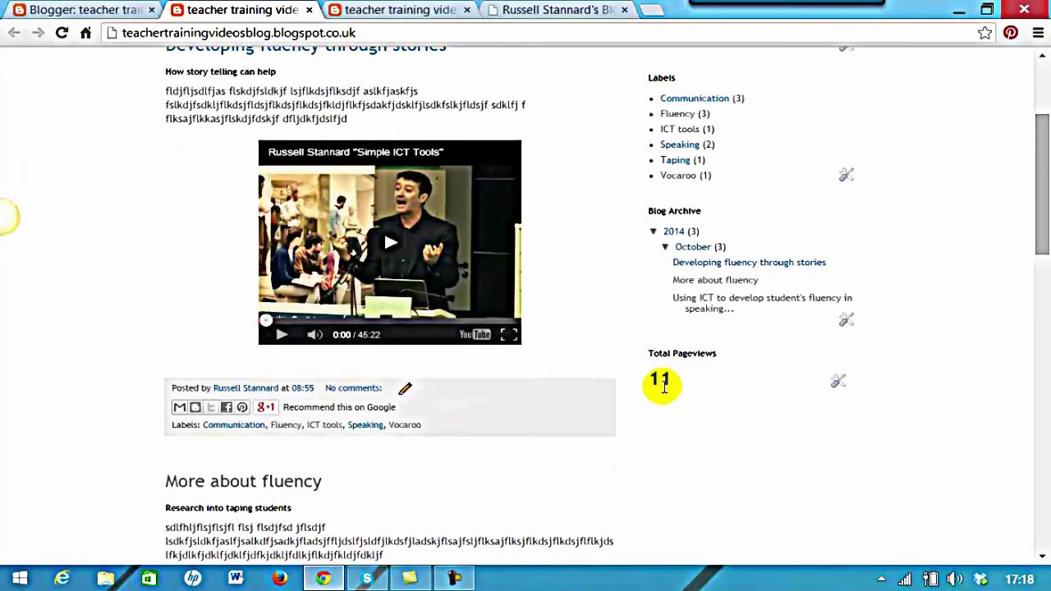
drag(1040, 235, 1040, 172)
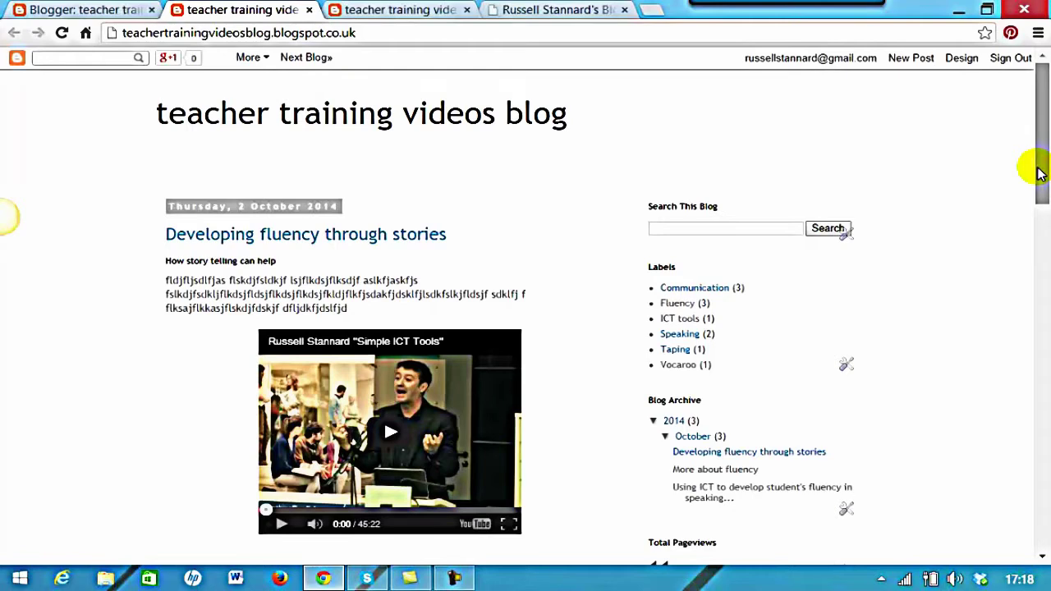
scroll(1037, 148, down, 1)
scroll(1035, 145, up, 1)
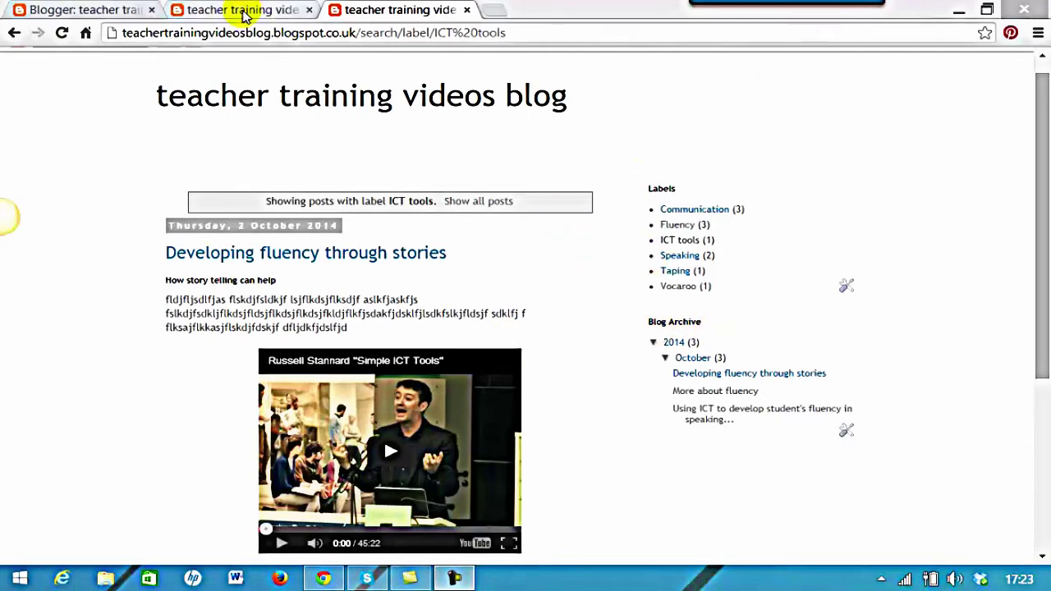
Close the label-filtered and homepage blog tabs to get back to the Layout page
click(466, 9)
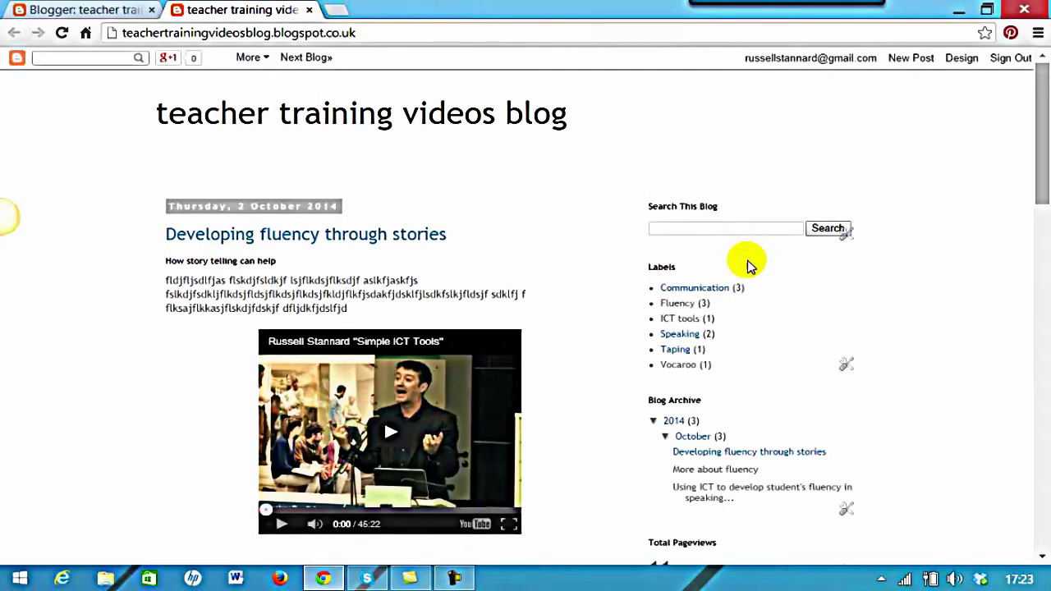
scroll(1041, 180, down, 2)
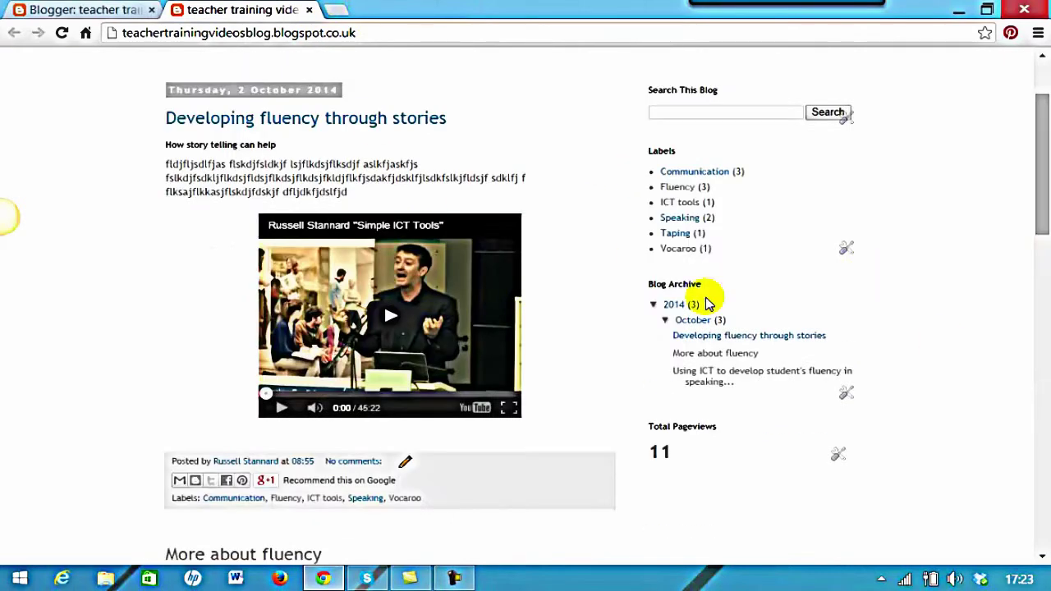
scroll(1031, 97, up, 2)
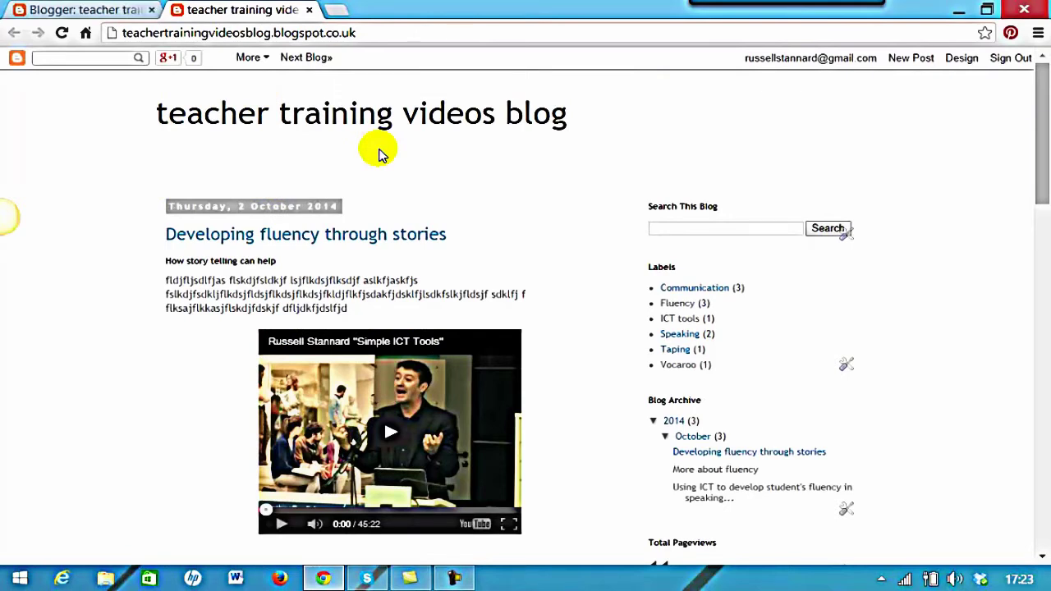
click(309, 10)
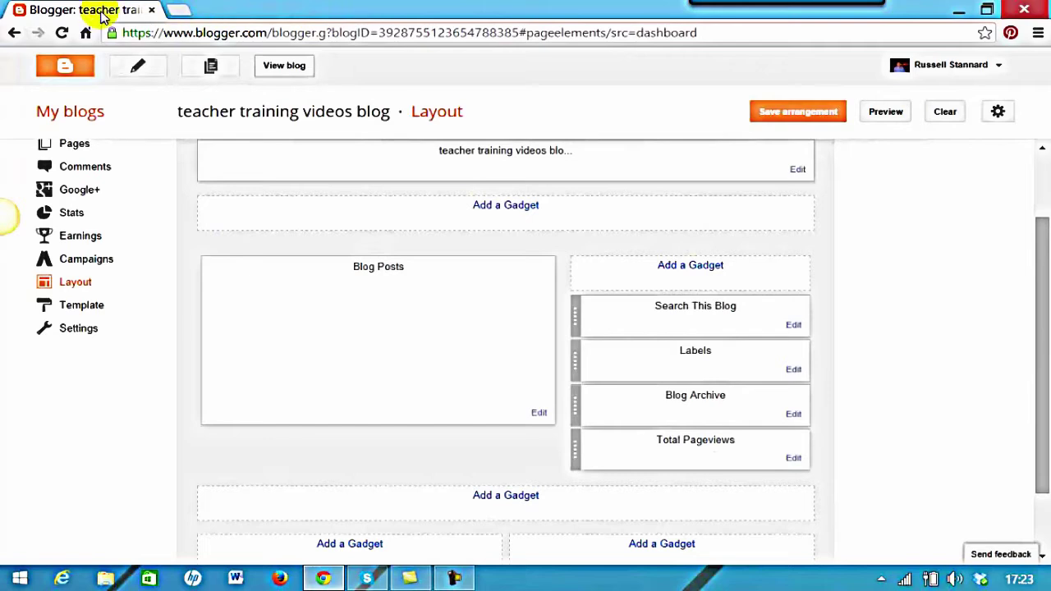
From My blogs, go to the teacher training videos blog's Pages list and start a new page
click(72, 112)
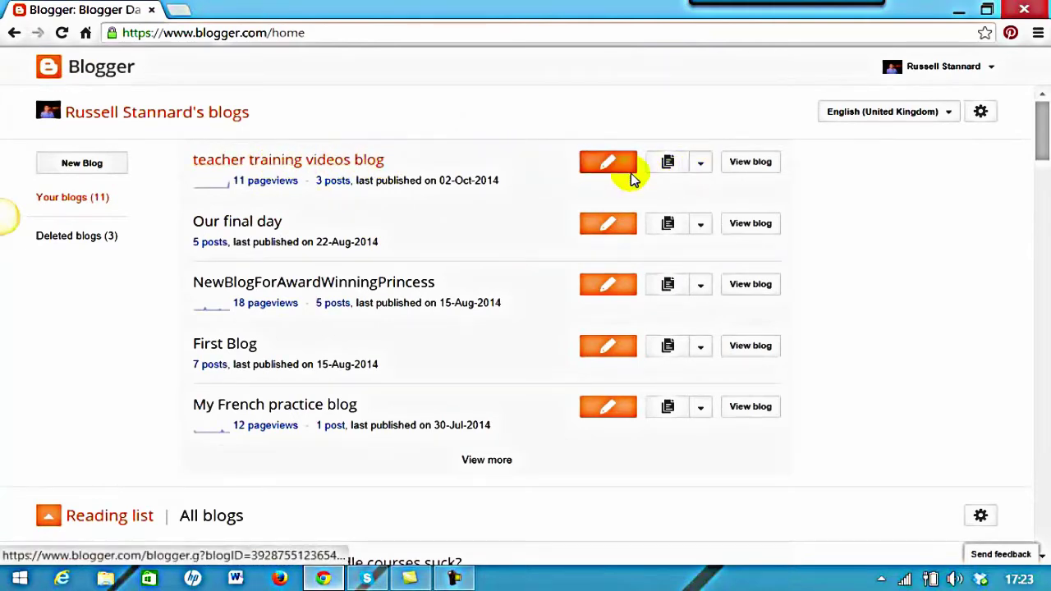
click(702, 166)
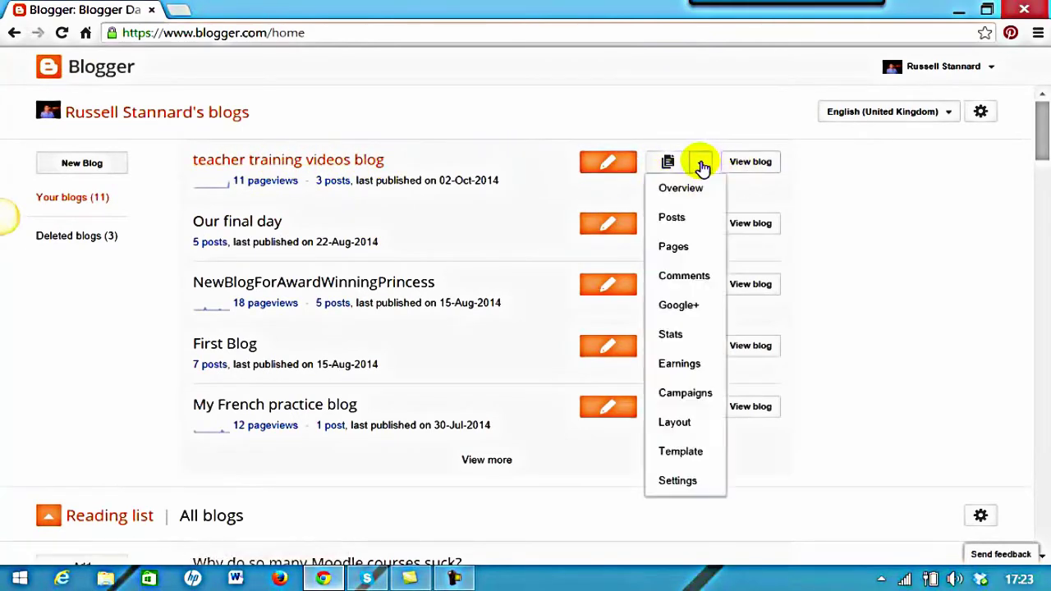
click(672, 248)
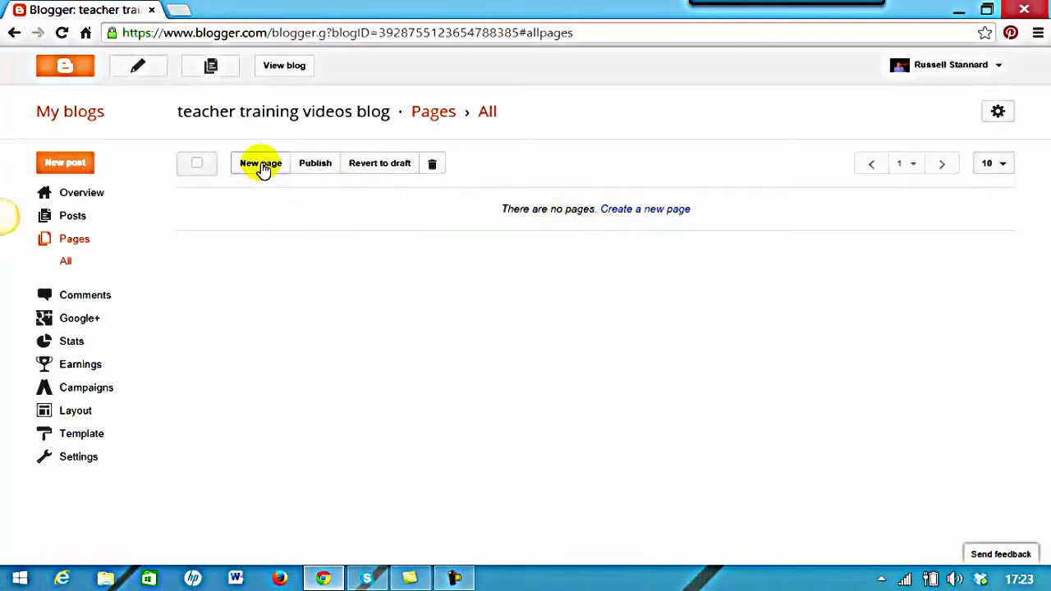
click(261, 164)
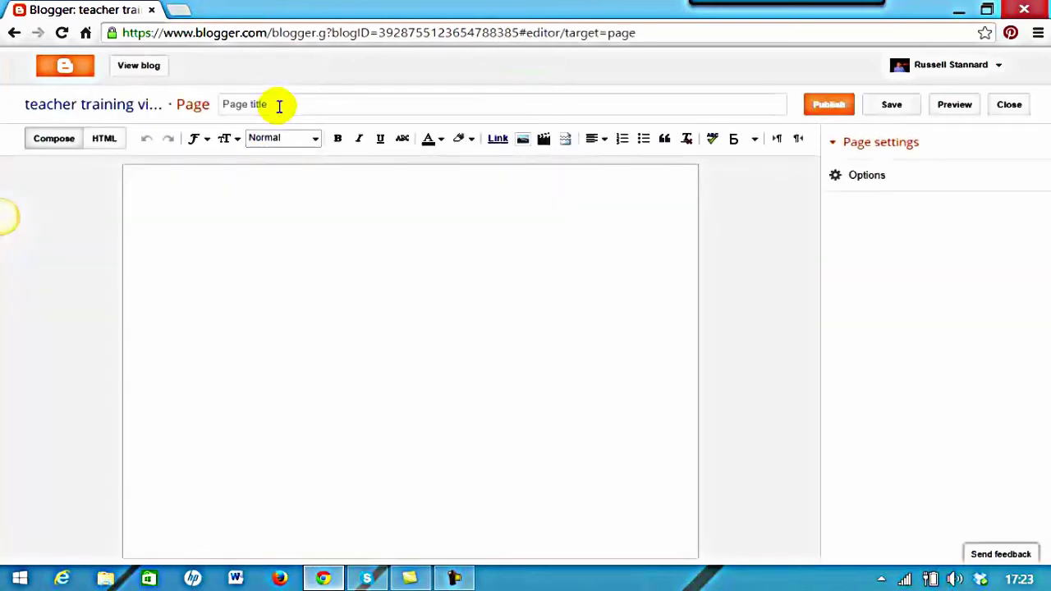
Title the page 'About me' and type the author's full name as the body's first line
click(298, 108)
text(About )
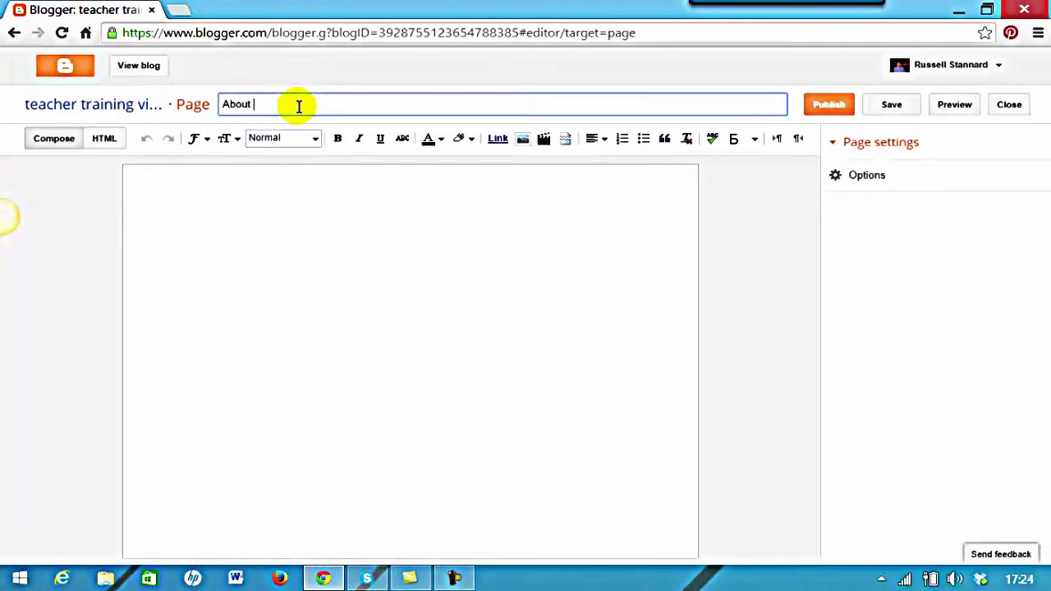
text(me)
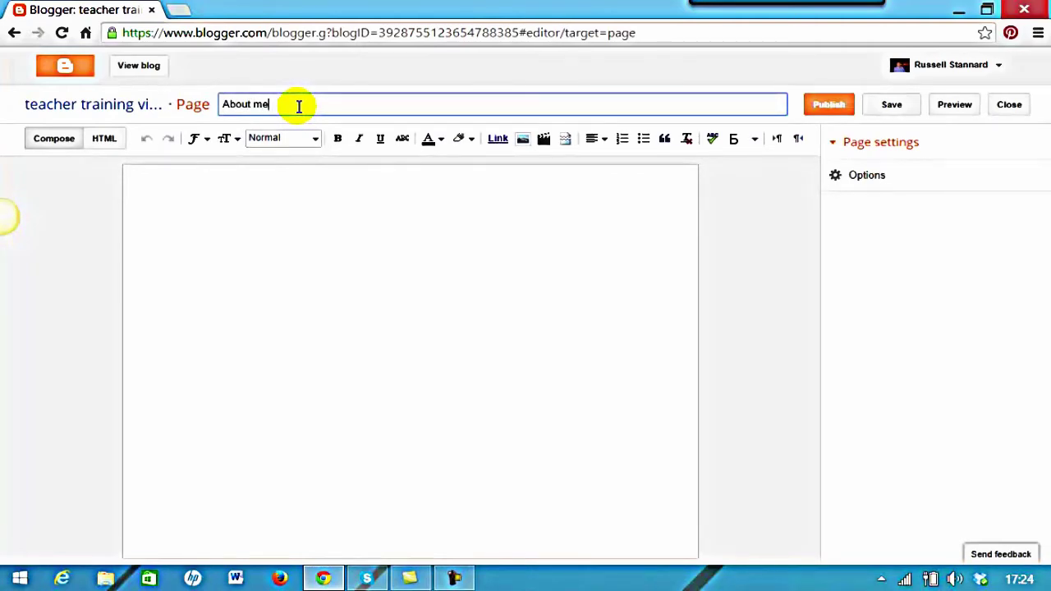
click(245, 189)
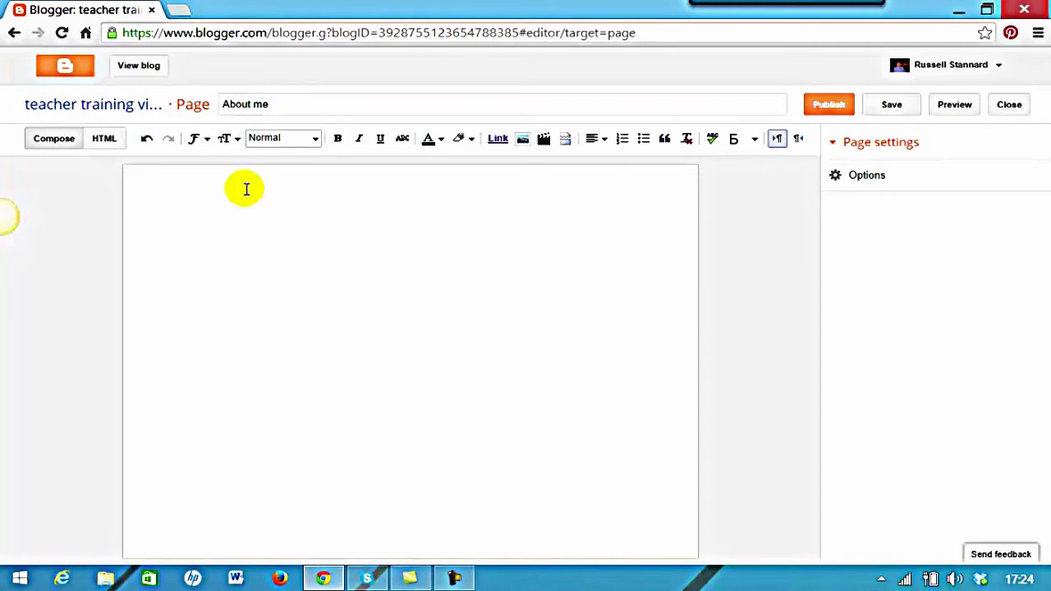
text(russel)
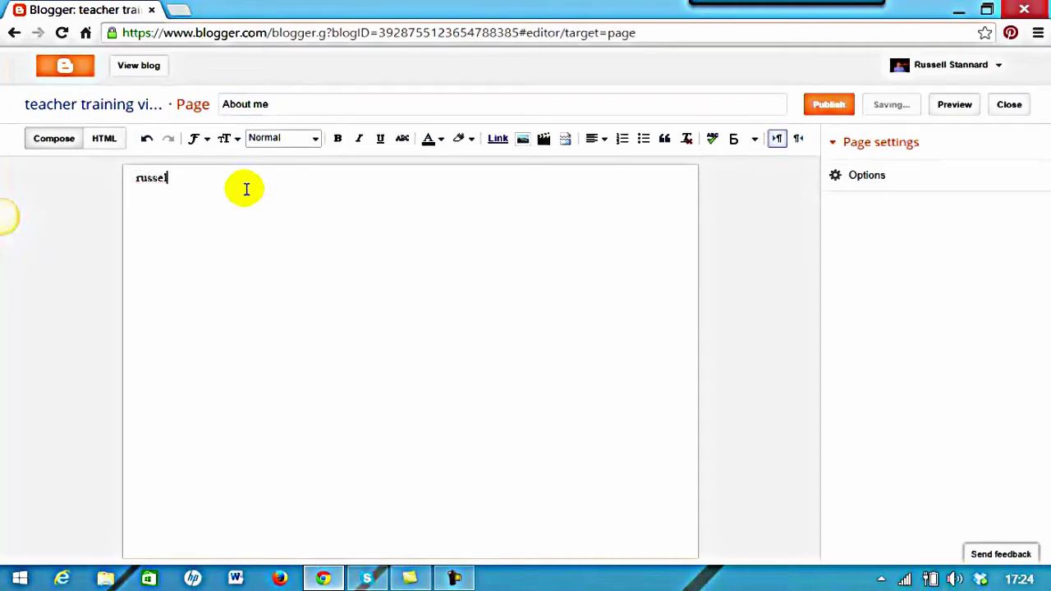
key(BackSpace)
key(BackSpace)
key(BackSpace)
key(BackSpace)
key(BackSpace)
key(BackSpace)
text(Russell )
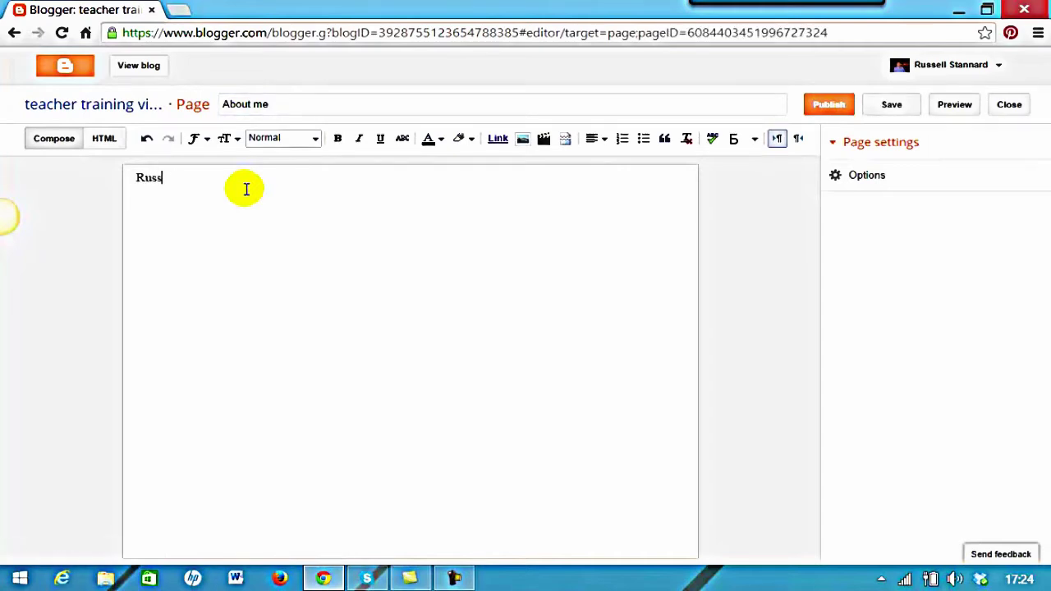
text(Stannard)
key(Return)
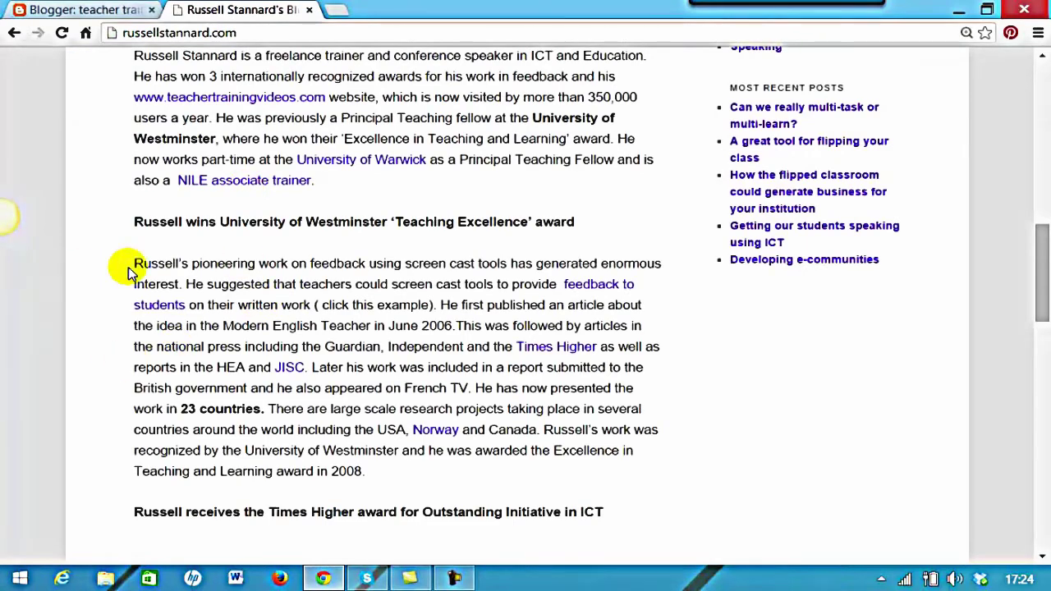
Copy the Westminster 'Teaching Excellence' award paragraph from the author's website
drag(134, 265, 629, 463)
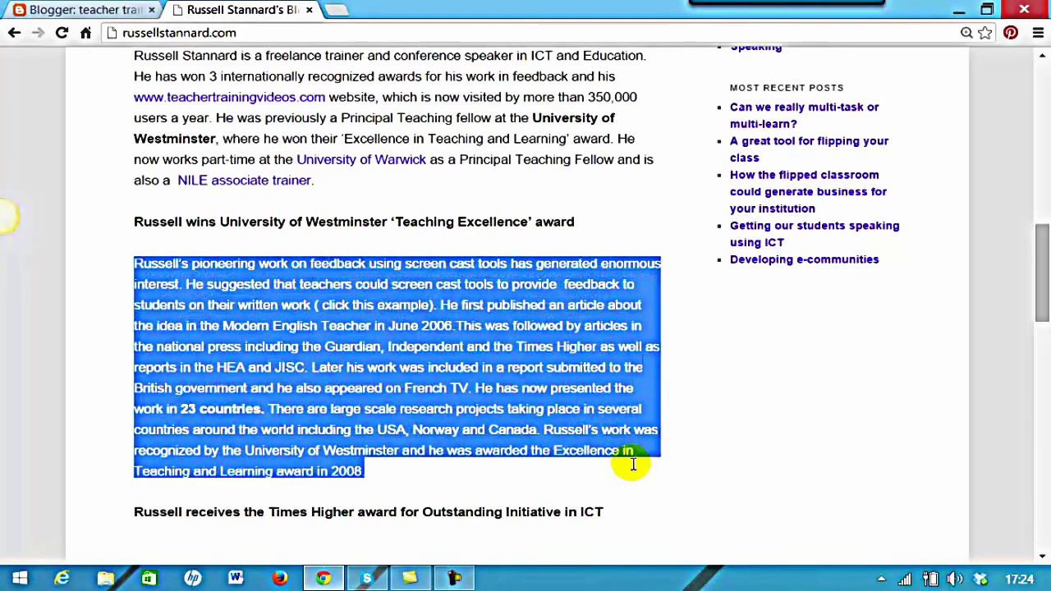
right_click(513, 353)
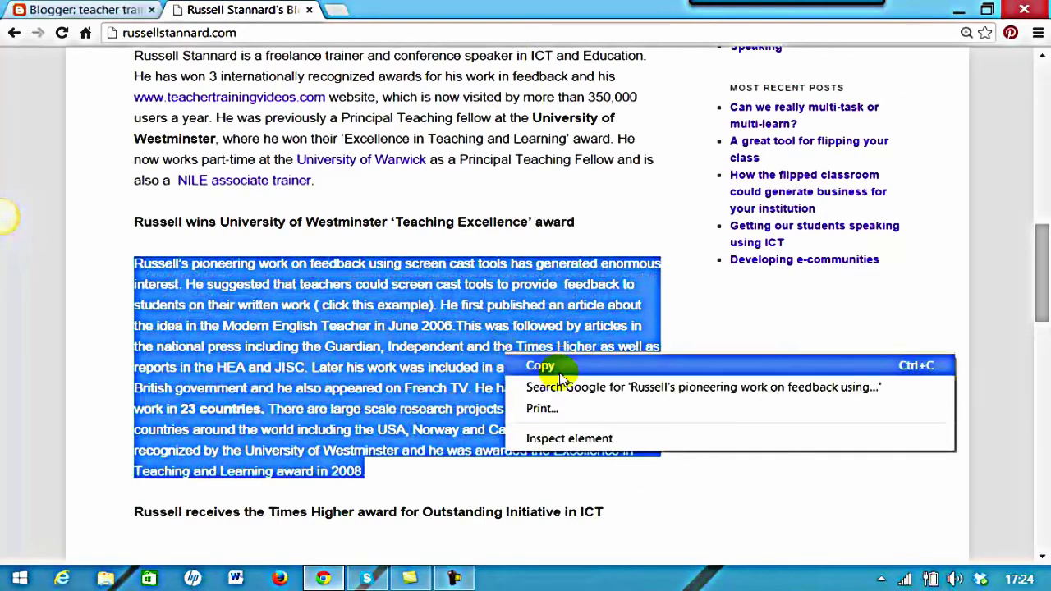
click(538, 365)
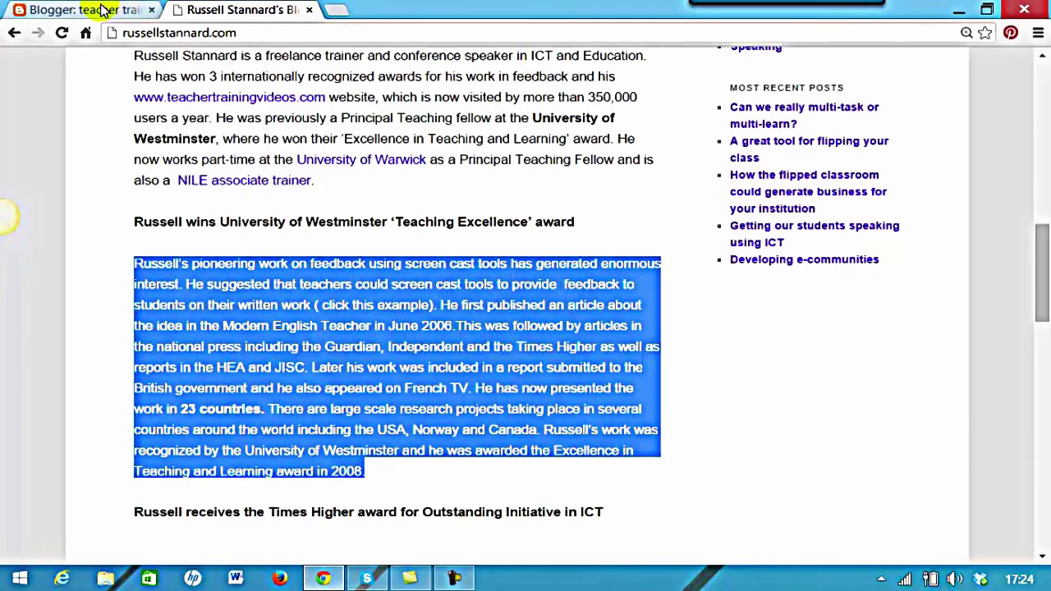
click(102, 10)
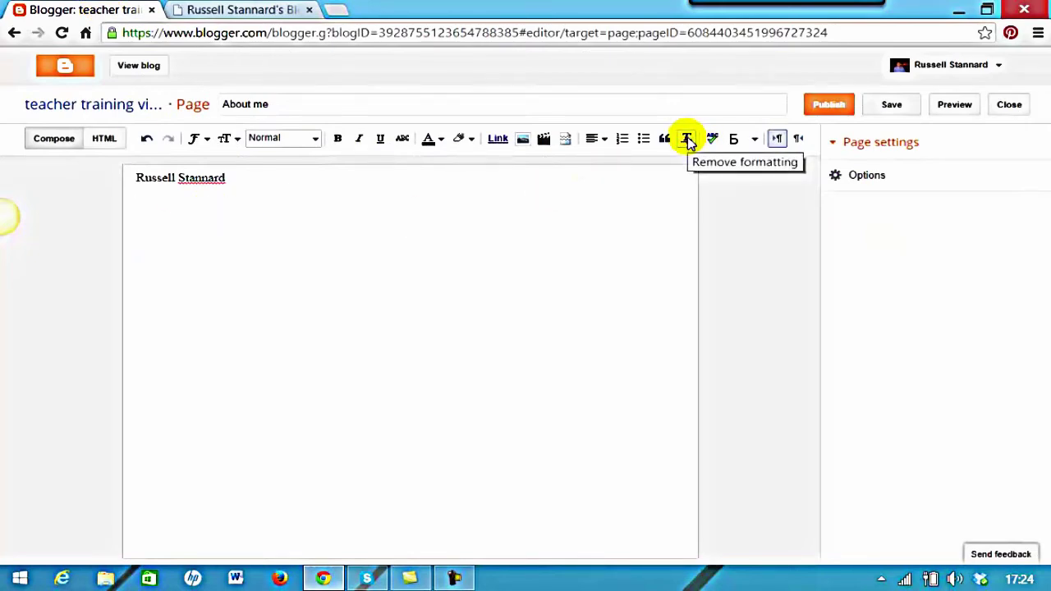
Paste the award bio below the name and strip its website formatting
click(265, 178)
key(Return)
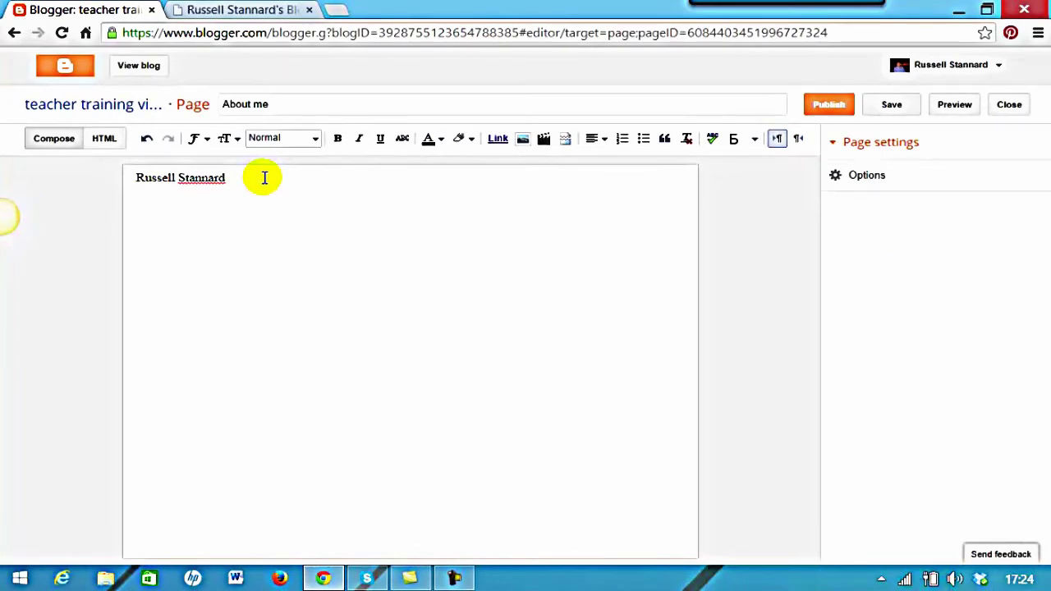
key(ctrl+v)
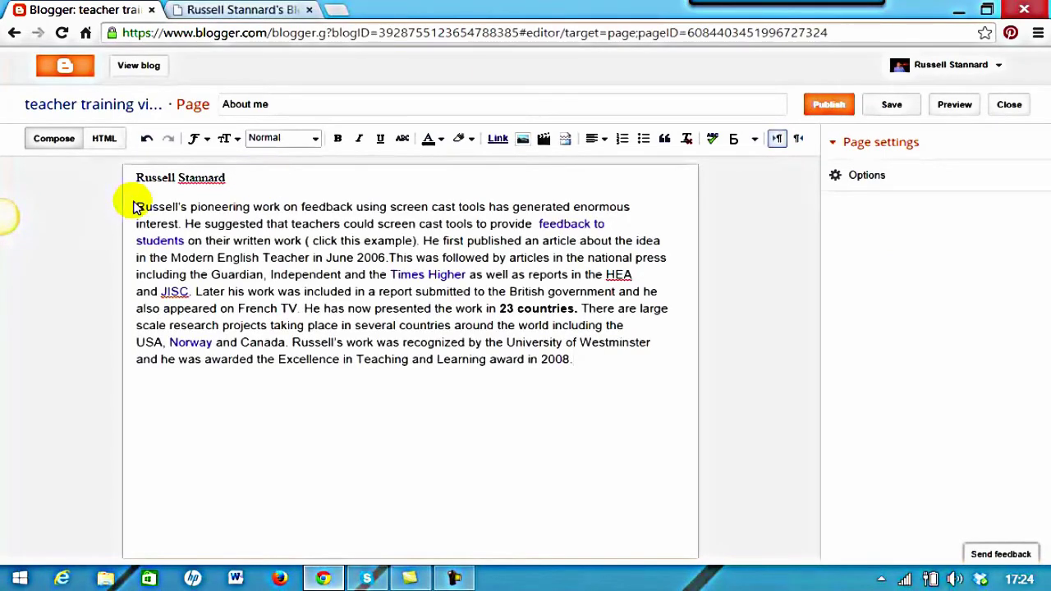
drag(134, 206, 574, 363)
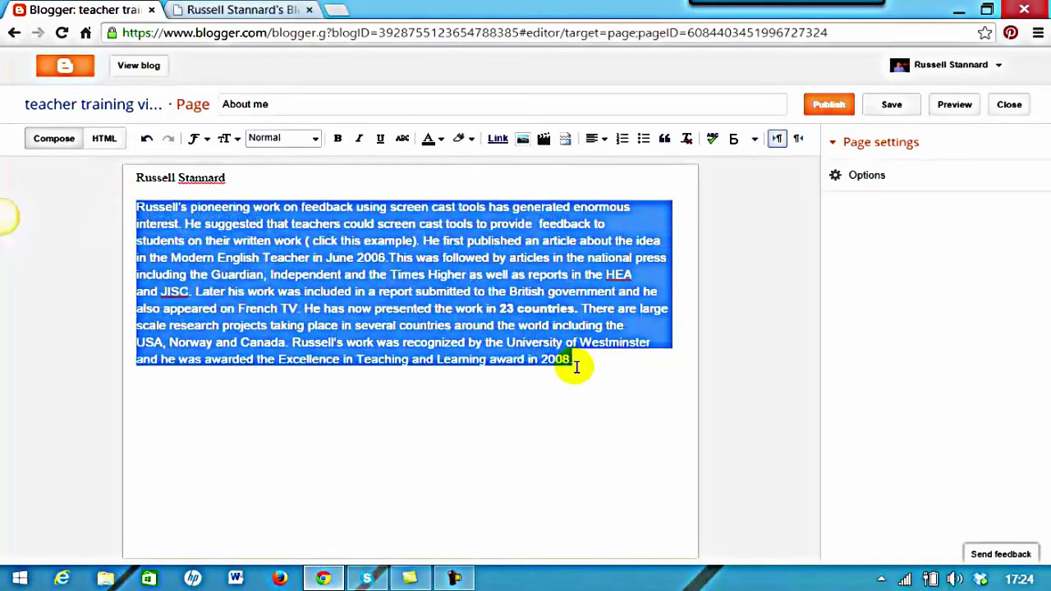
click(688, 139)
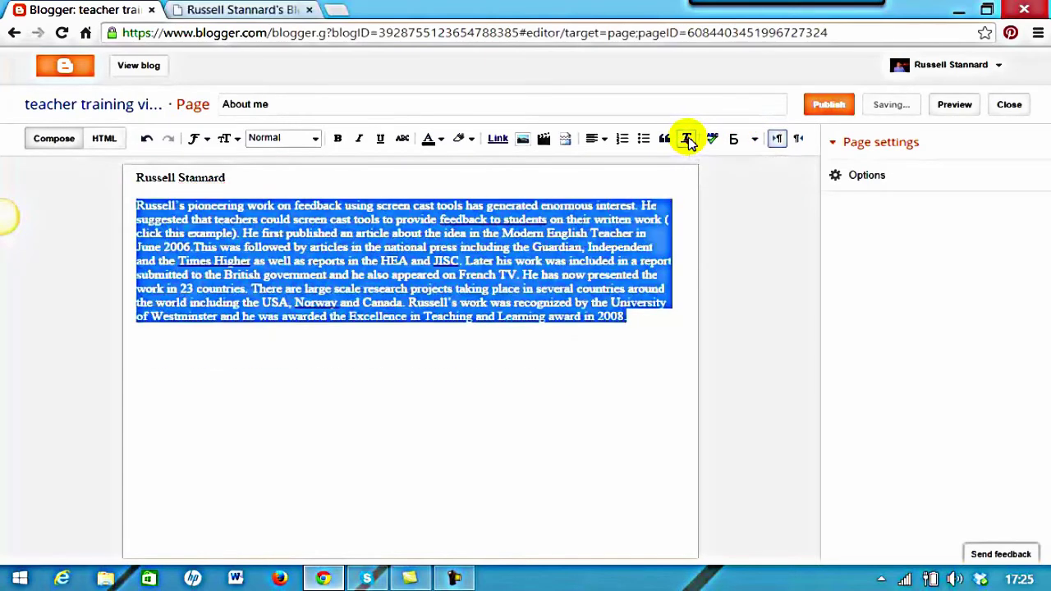
click(491, 425)
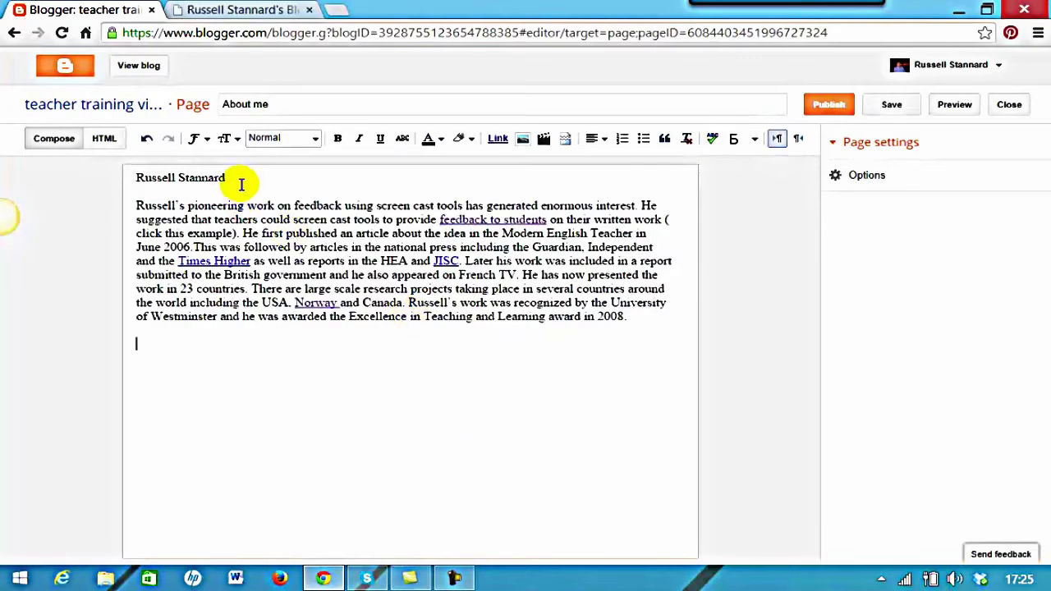
Format the author's name at the top as a Heading
drag(235, 177, 129, 178)
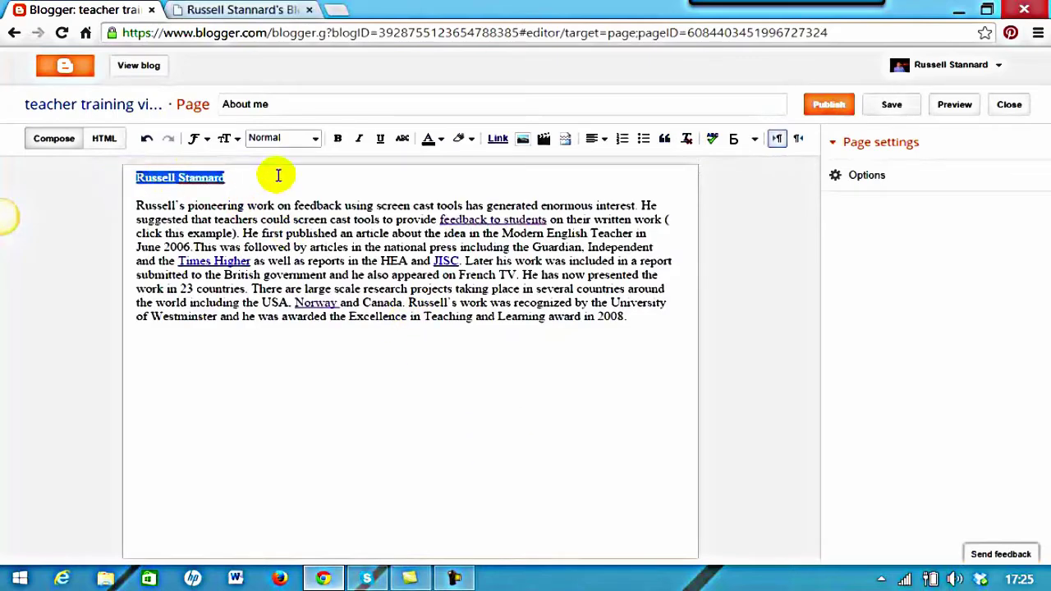
click(315, 139)
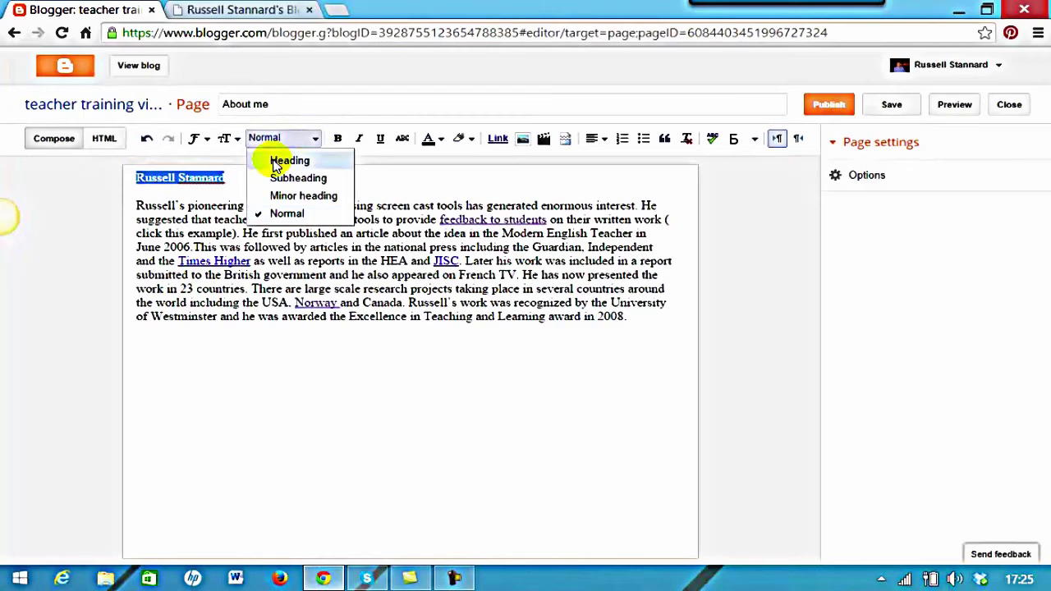
click(283, 160)
click(242, 369)
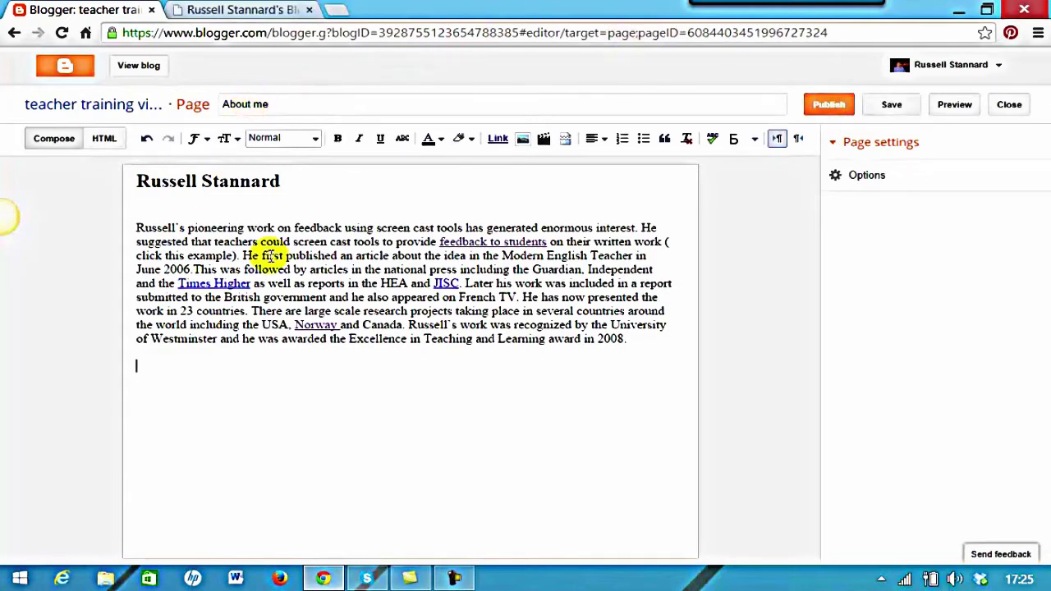
Publish the About me page and view the live blog
click(835, 180)
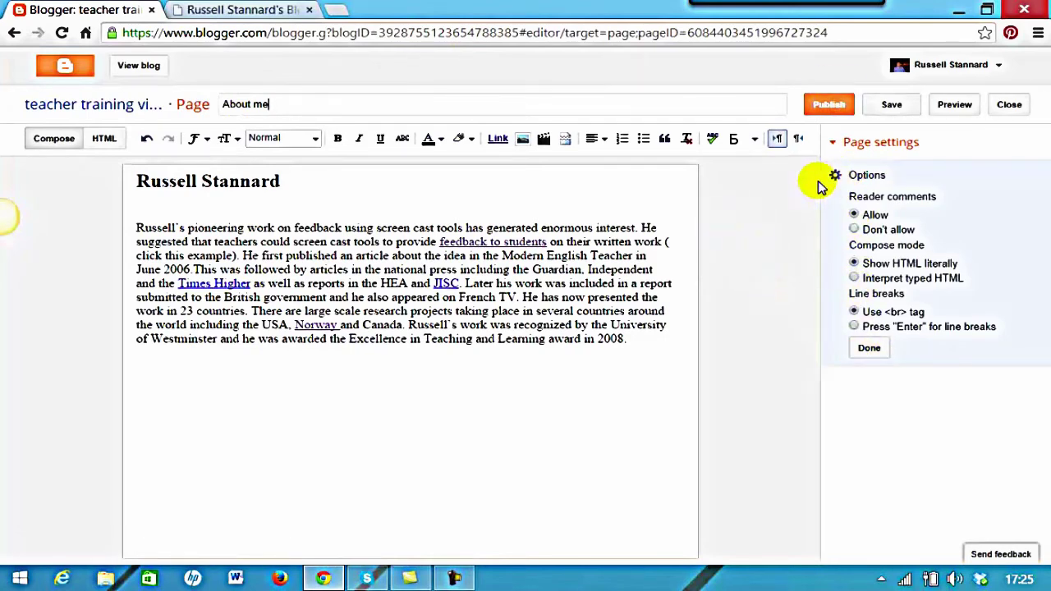
click(831, 111)
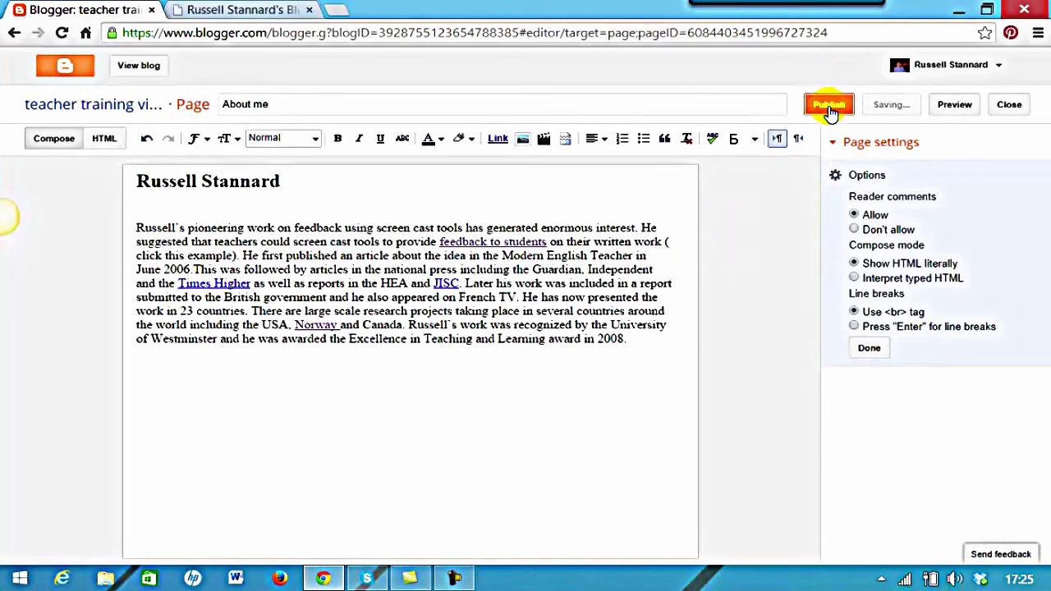
click(141, 71)
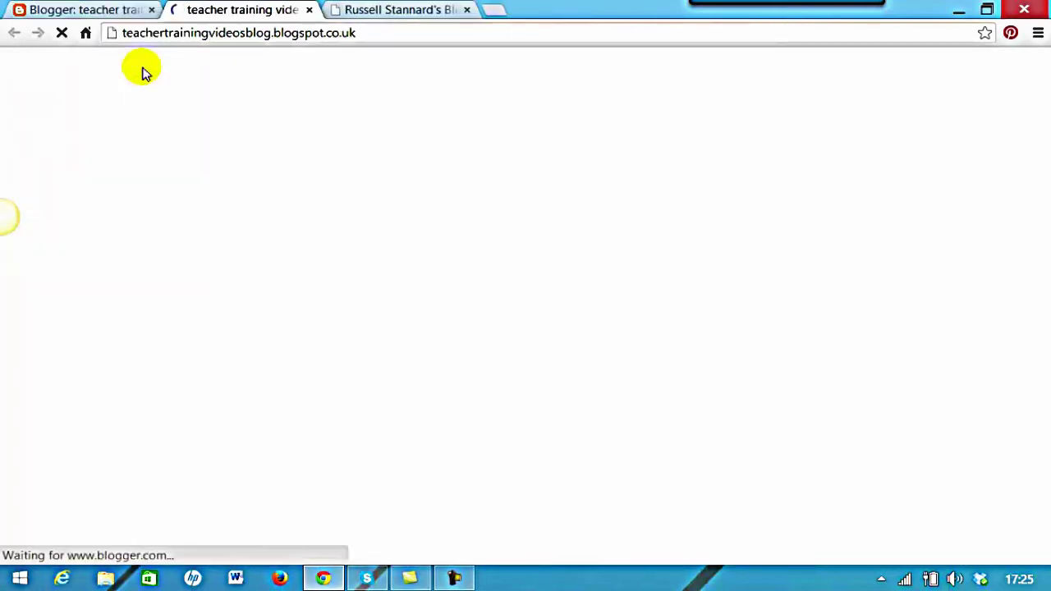
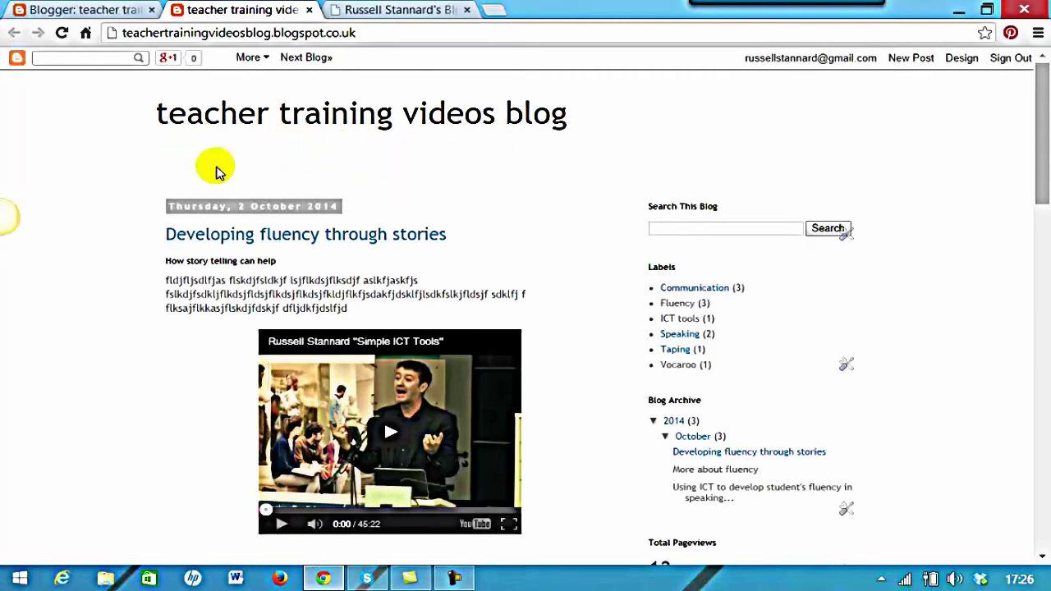
Scroll through the live teacher training videos blog, then go back to the About me page editor
drag(1040, 152, 1040, 222)
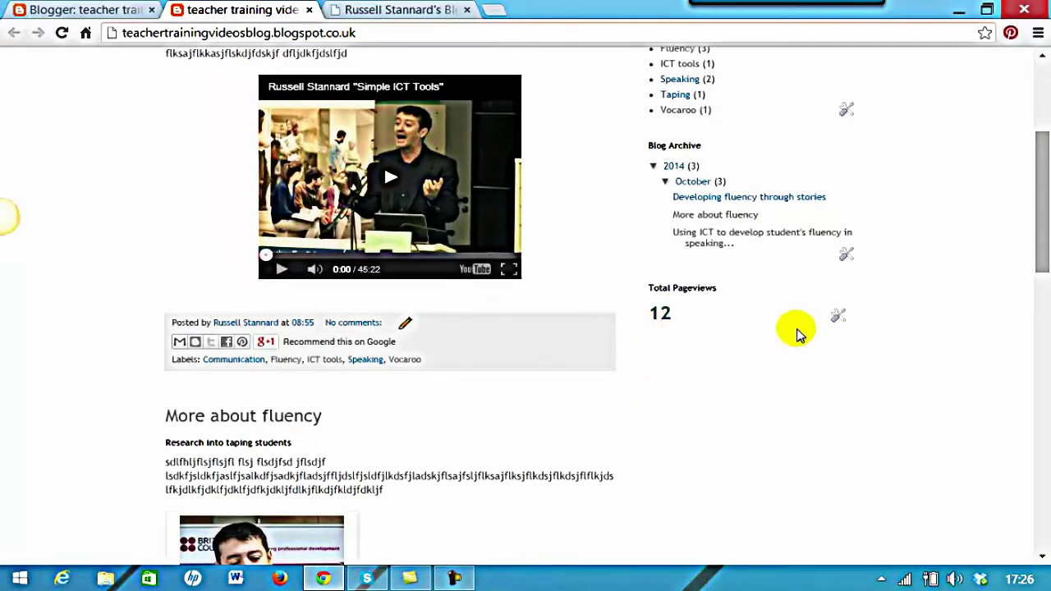
scroll(1027, 123, up, 3)
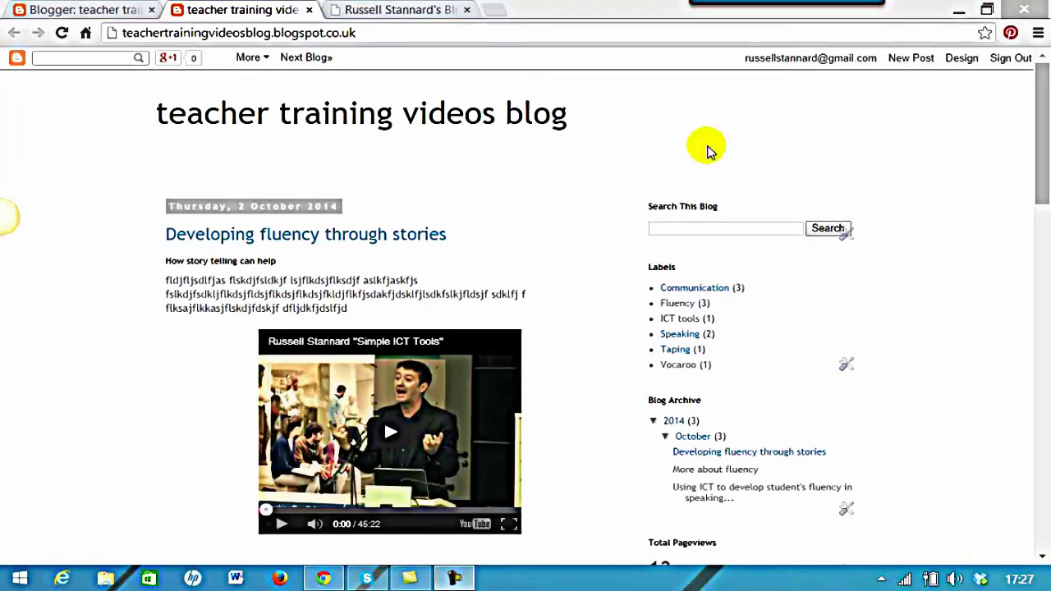
drag(1045, 131, 1032, 141)
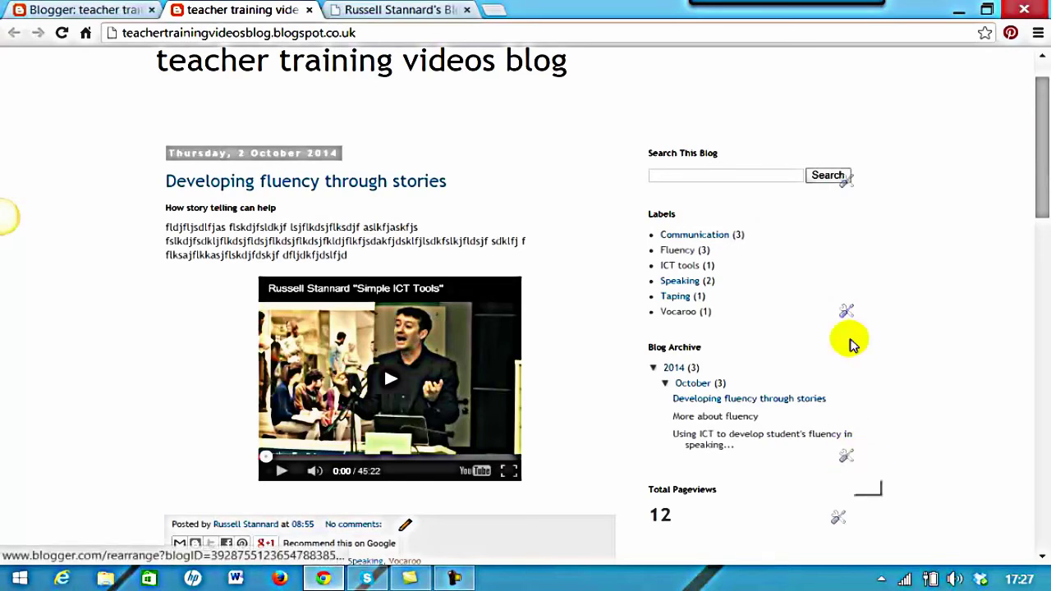
drag(1033, 200, 1036, 143)
click(84, 9)
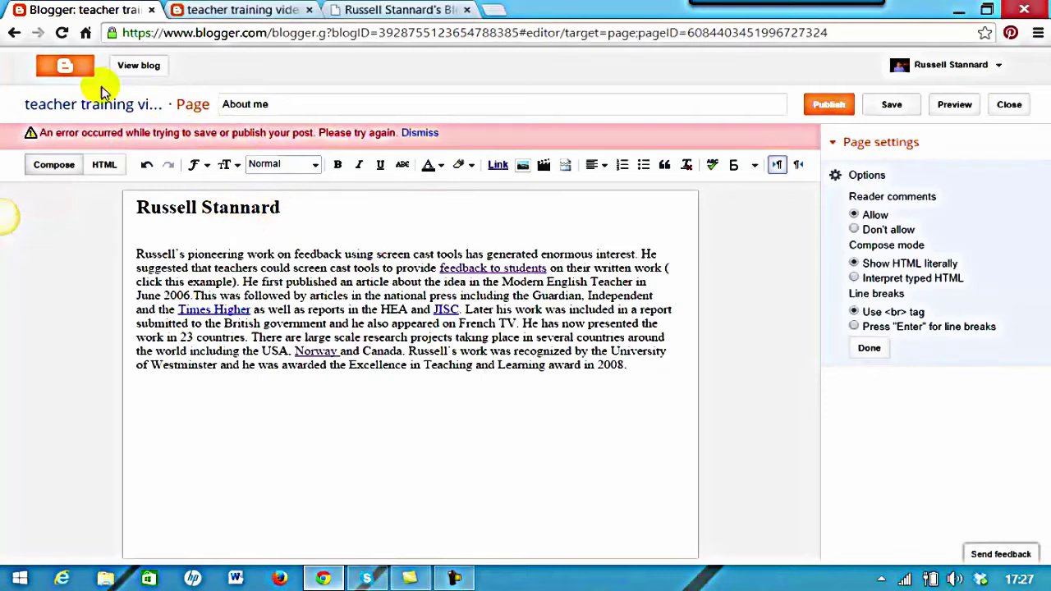
From the dashboard, open the blog's Layout and add a Pages gadget beneath the header
click(64, 70)
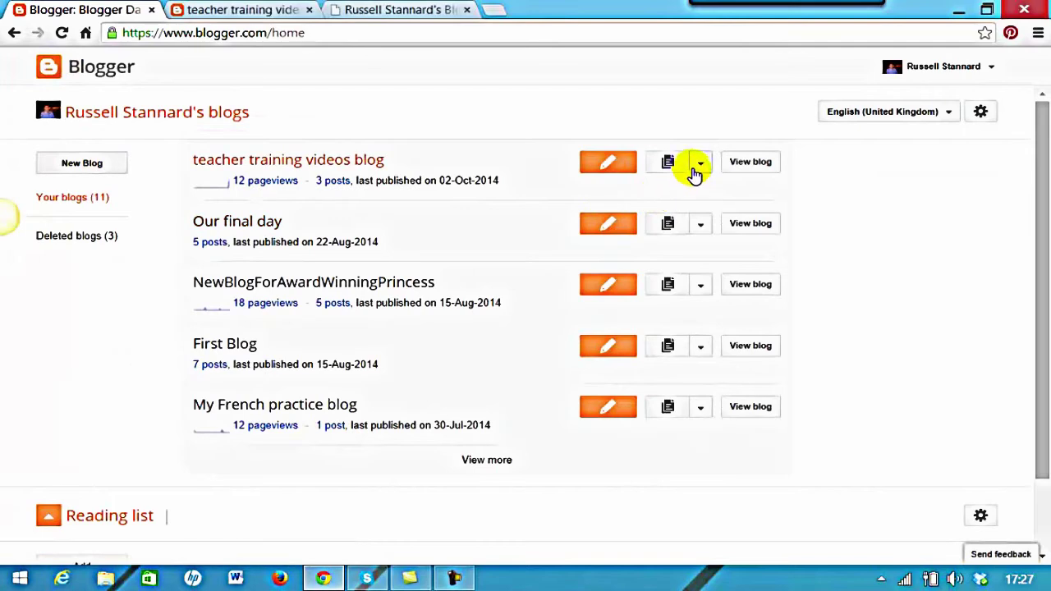
click(701, 164)
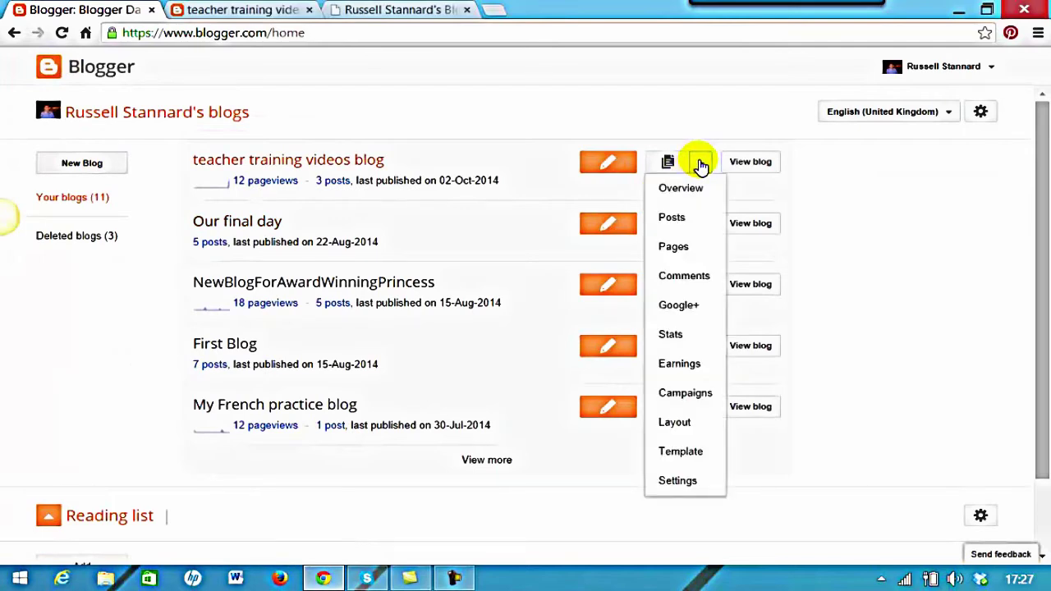
click(675, 422)
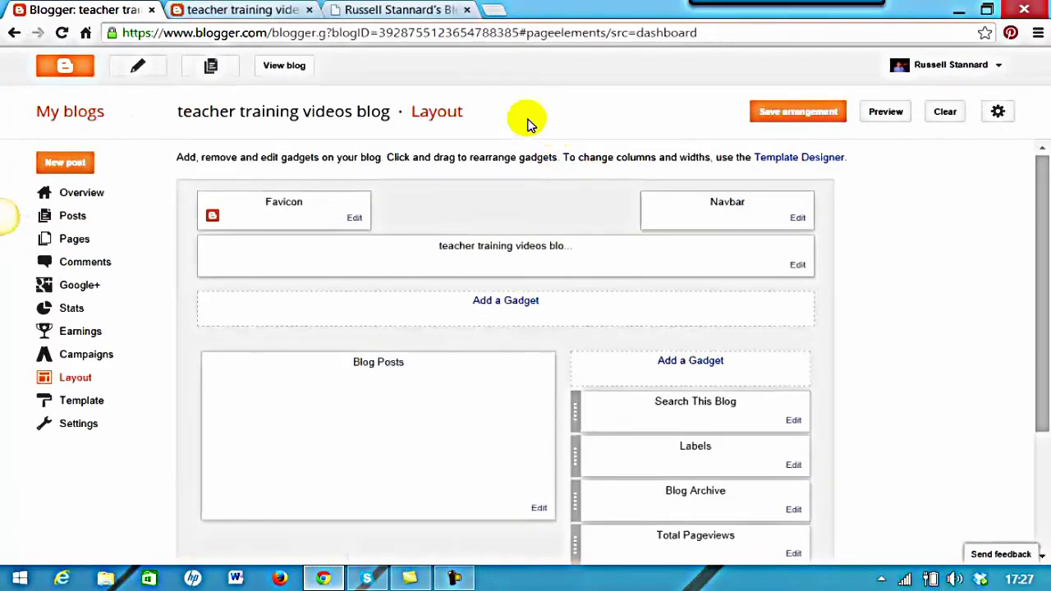
click(507, 301)
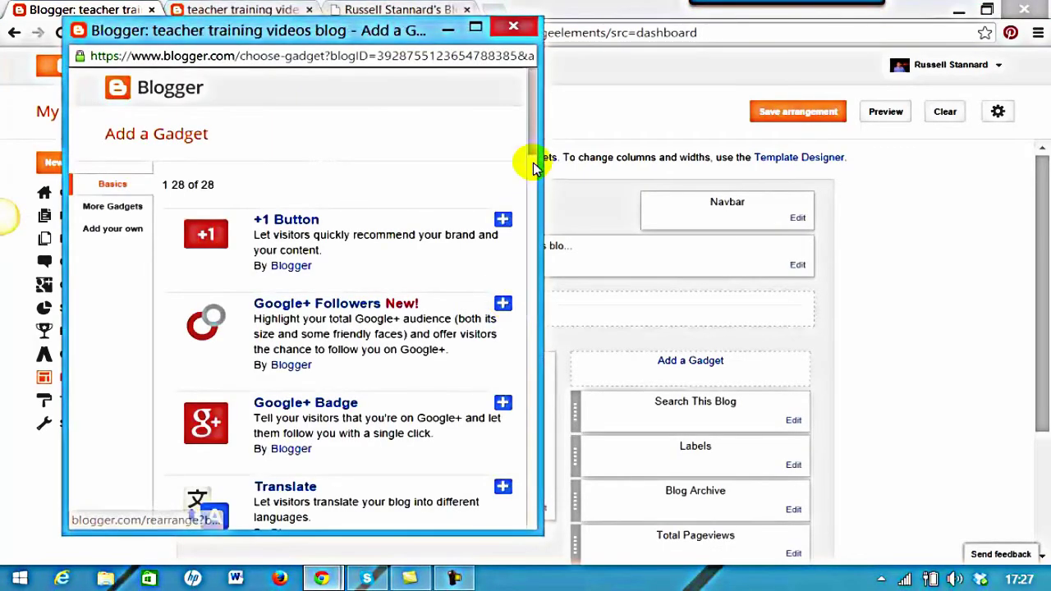
drag(534, 134, 520, 235)
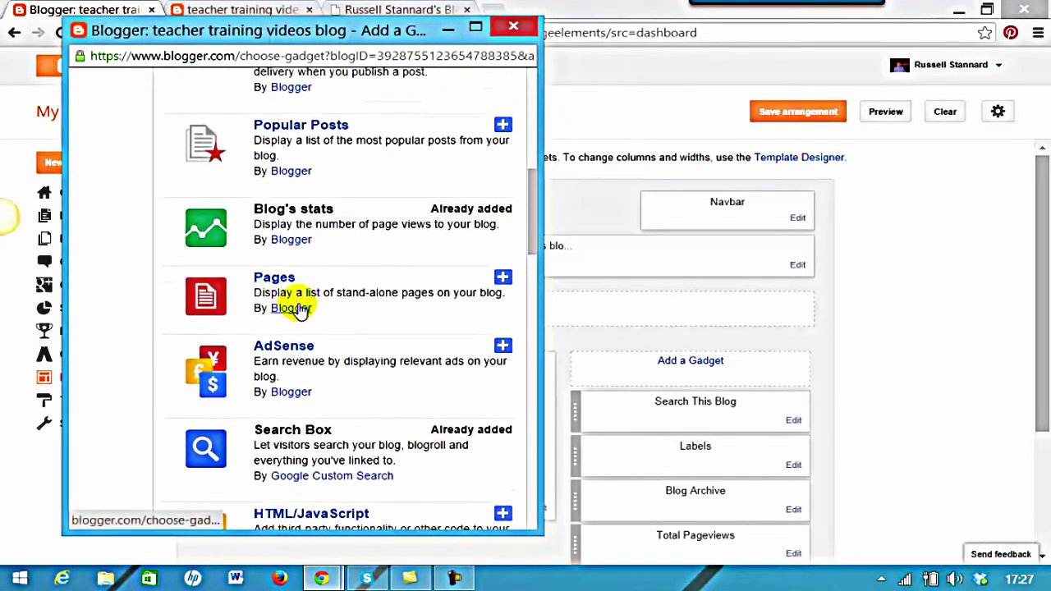
click(502, 280)
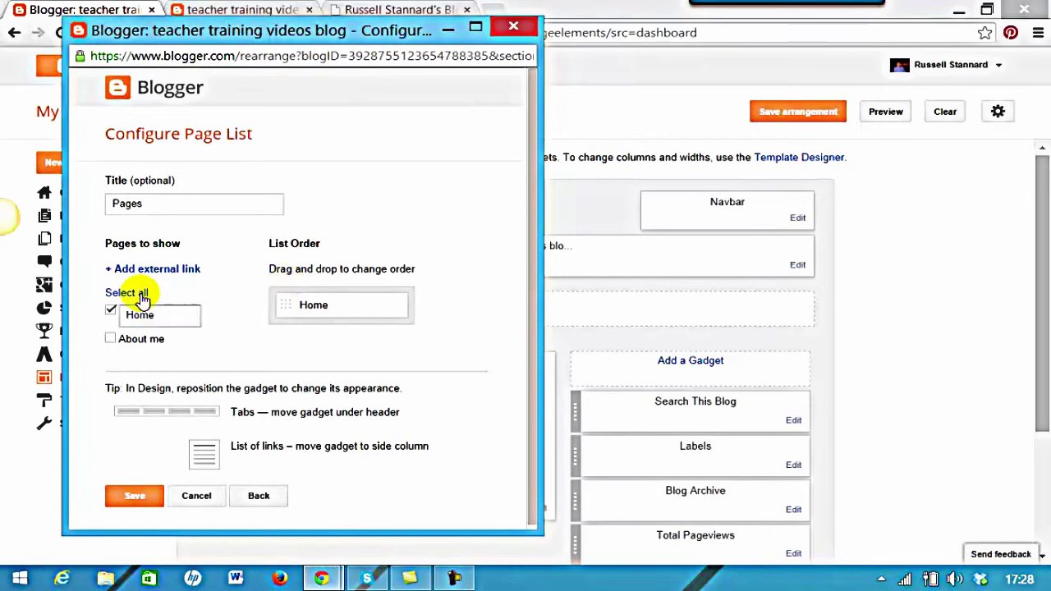
Tick About me in the page list, save the gadget, and save the layout arrangement
click(110, 339)
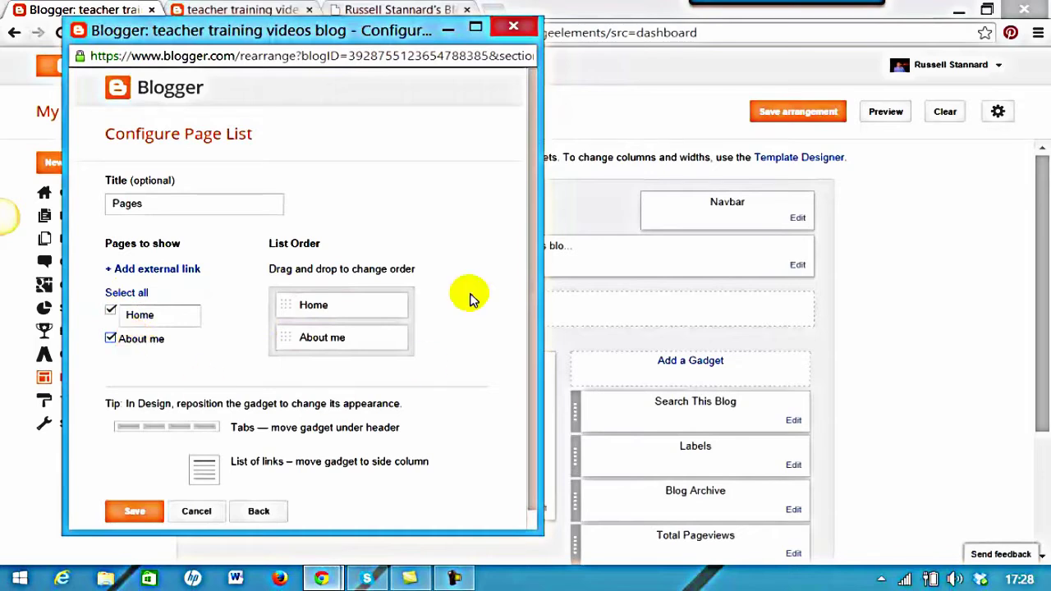
scroll(530, 296, down, 1)
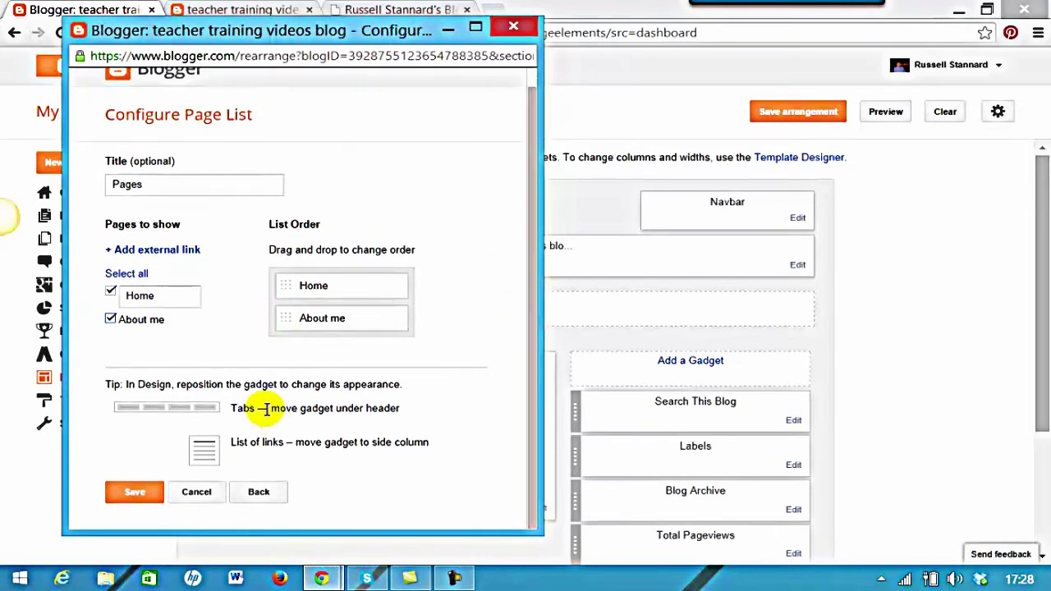
click(134, 493)
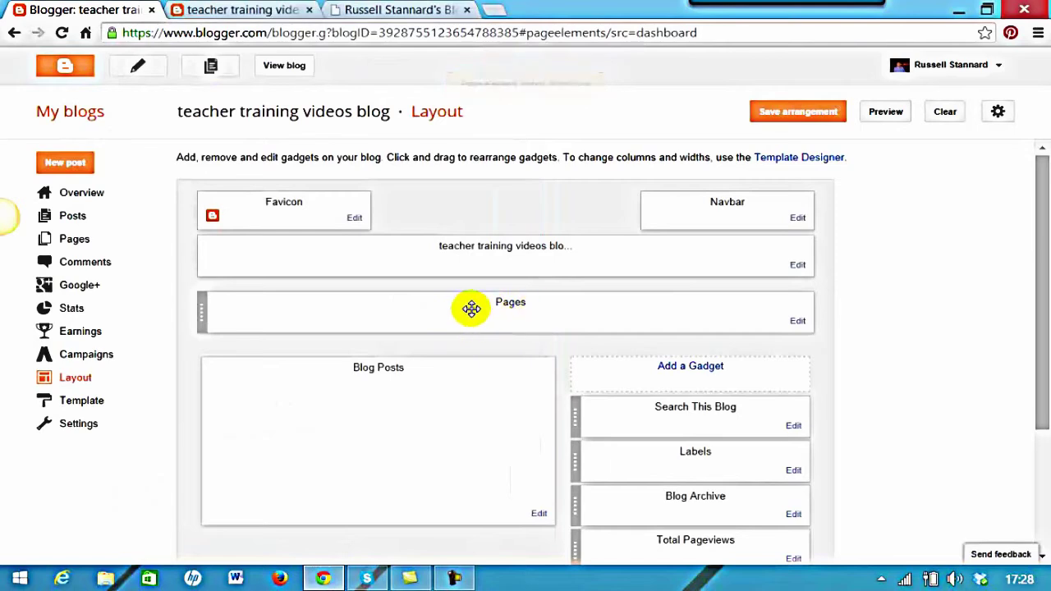
click(777, 123)
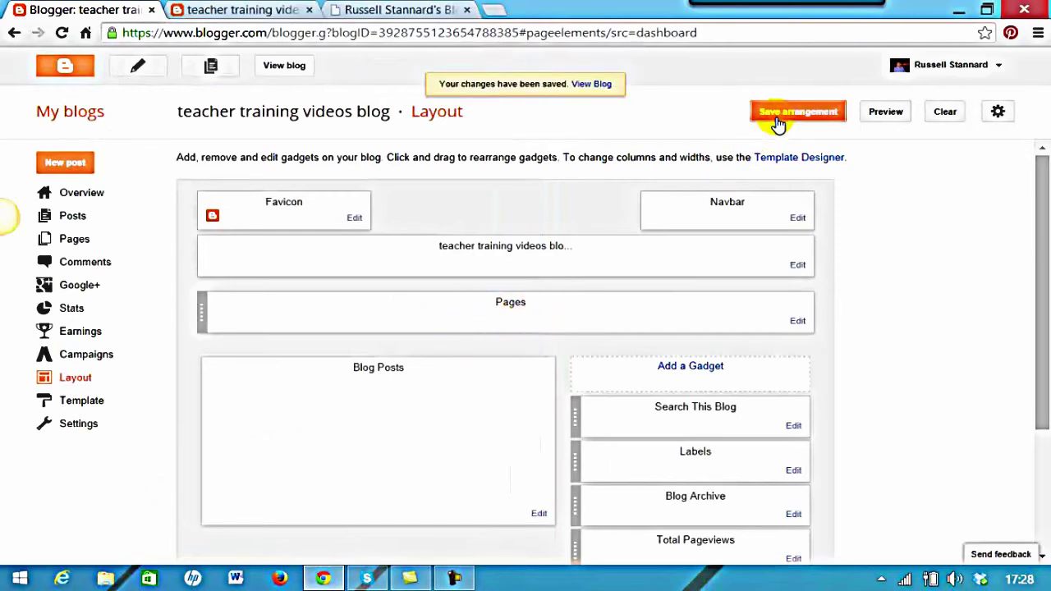
View the live blog and switch between the About me and Home tabs to test them
click(288, 65)
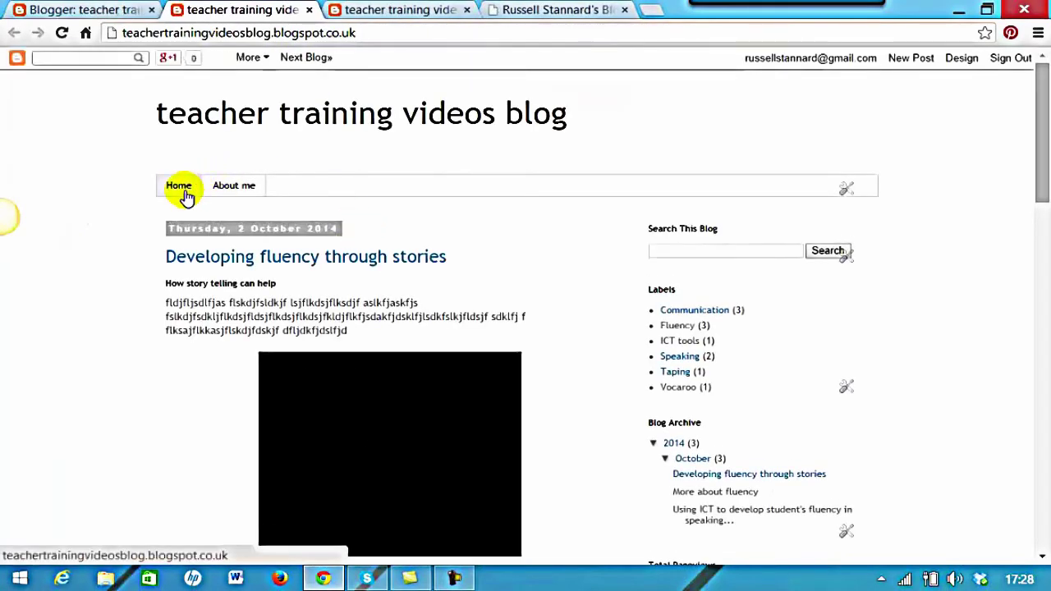
click(230, 189)
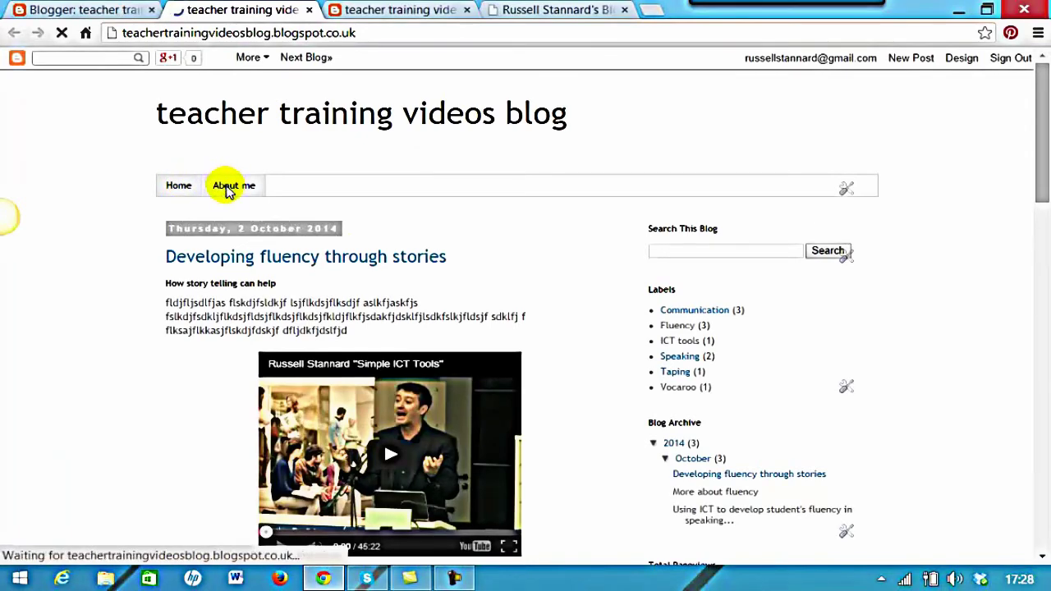
click(169, 188)
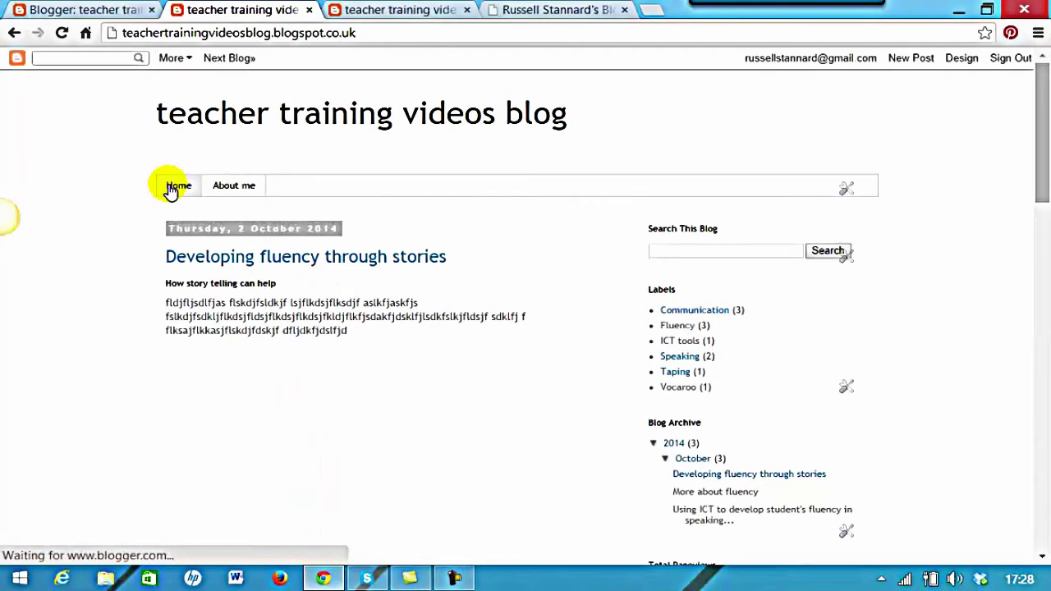
click(228, 186)
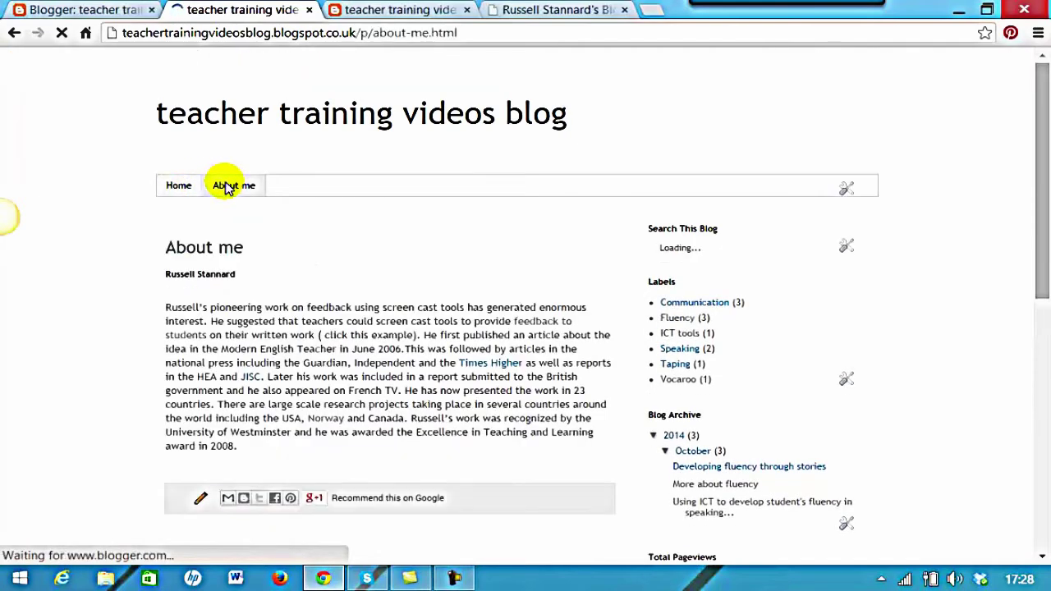
scroll(1045, 176, down, 1)
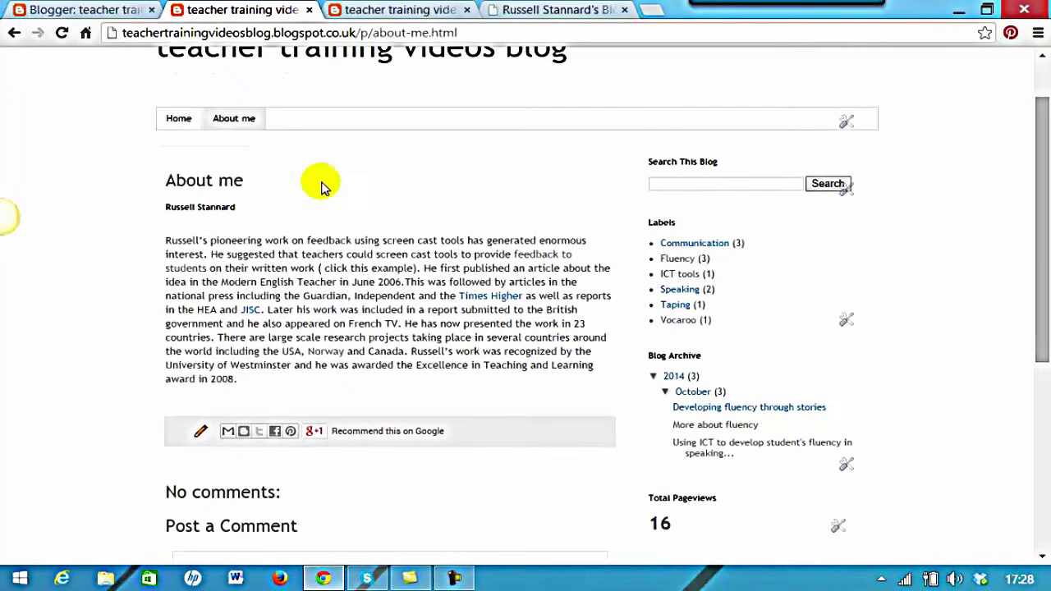
click(176, 124)
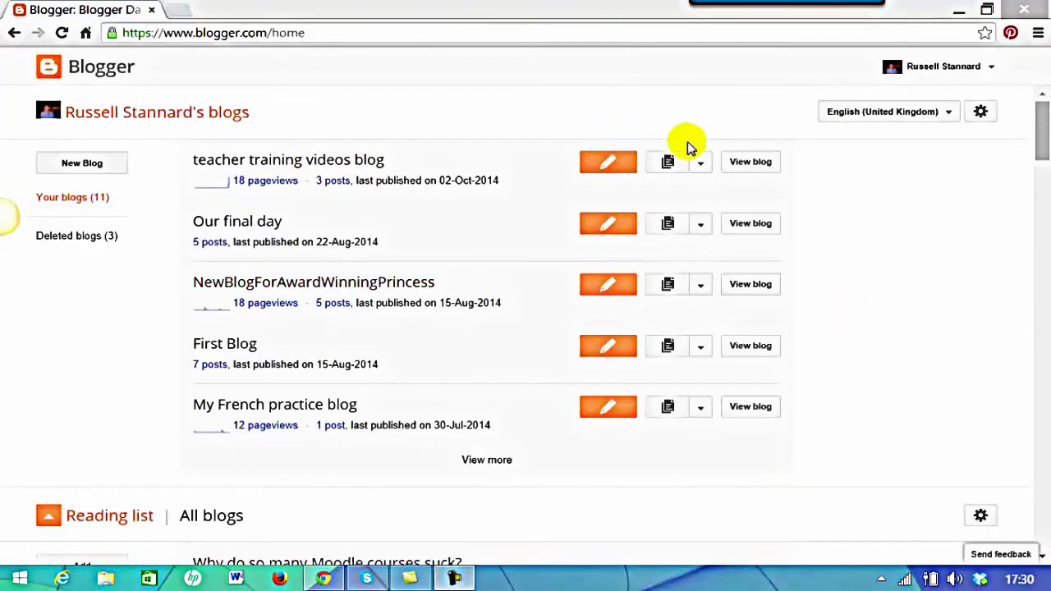
From the blog's Pages list, start a new page titled 'My latest talks' and write its body
click(701, 169)
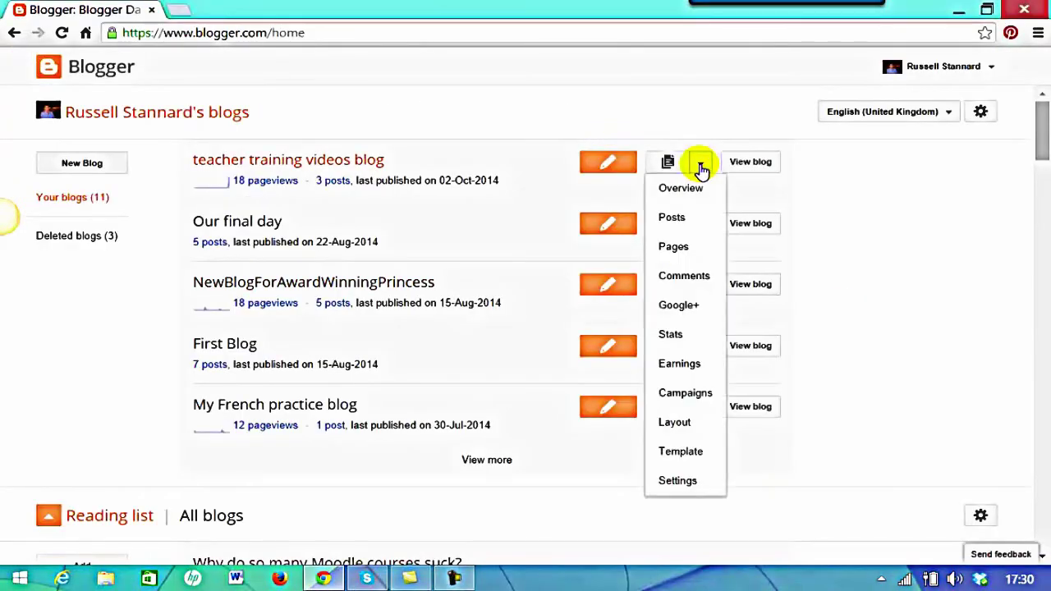
click(670, 253)
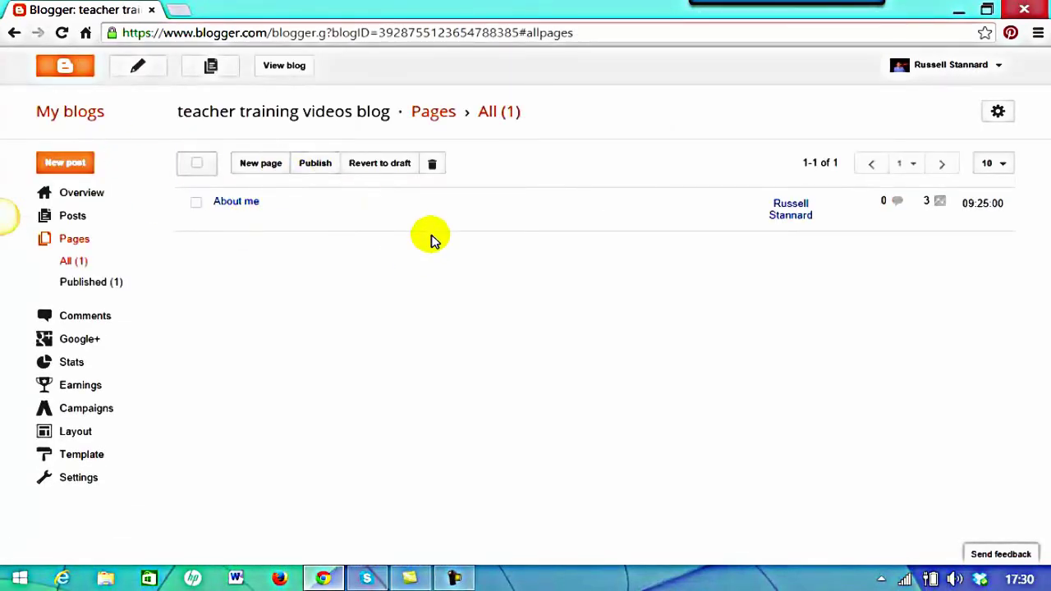
click(261, 165)
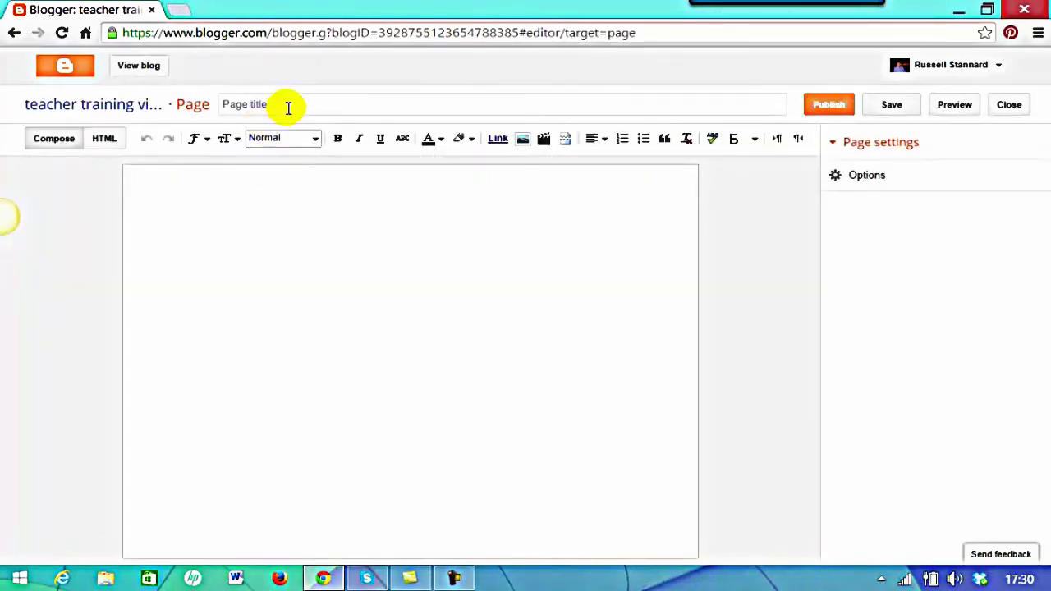
click(292, 105)
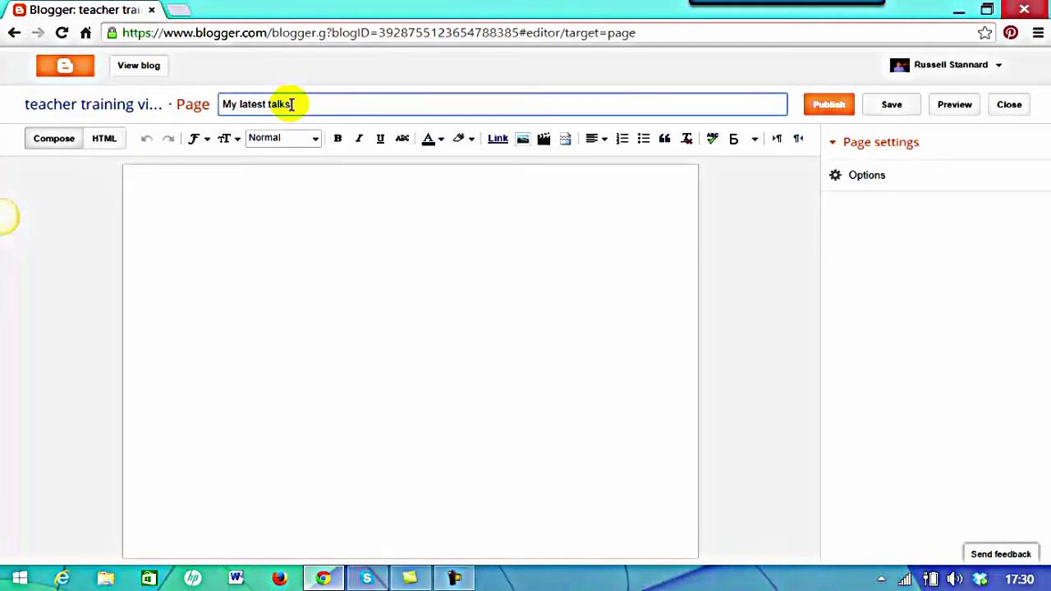
click(226, 216)
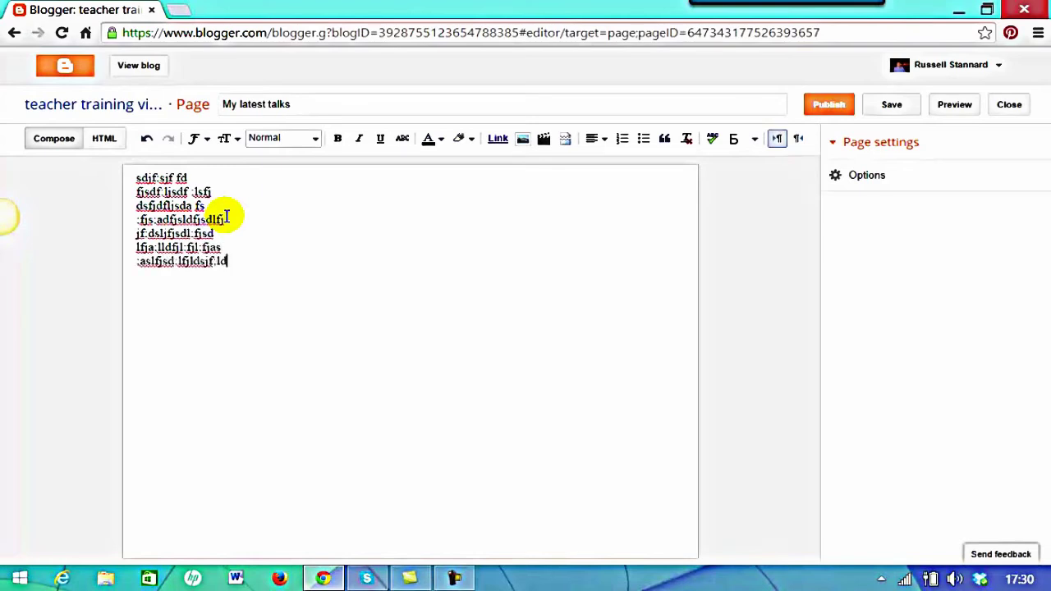
Publish the My latest talks page and open the live blog
mouse_move(787, 3)
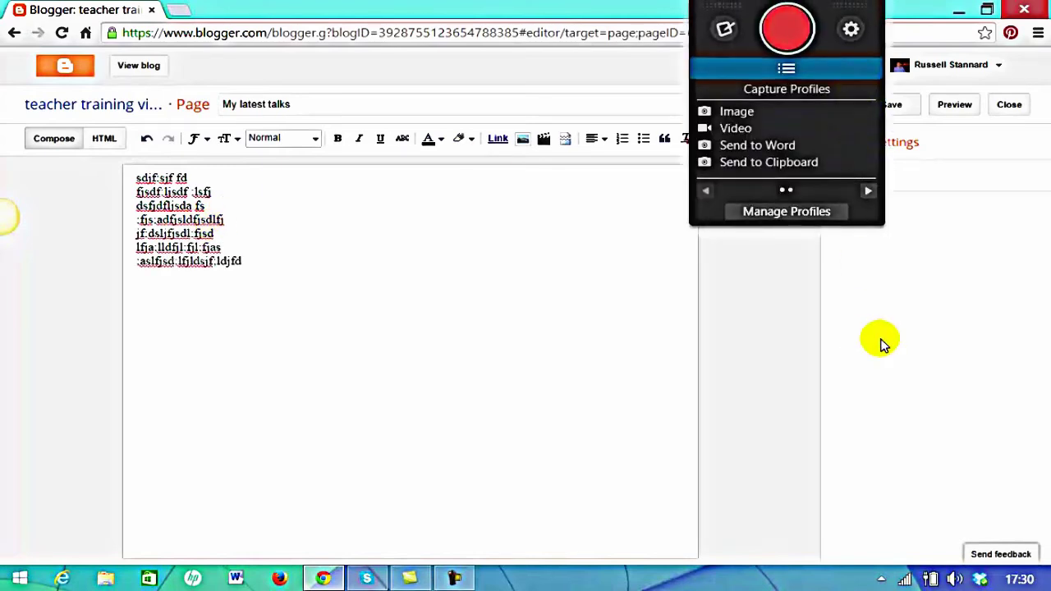
click(830, 106)
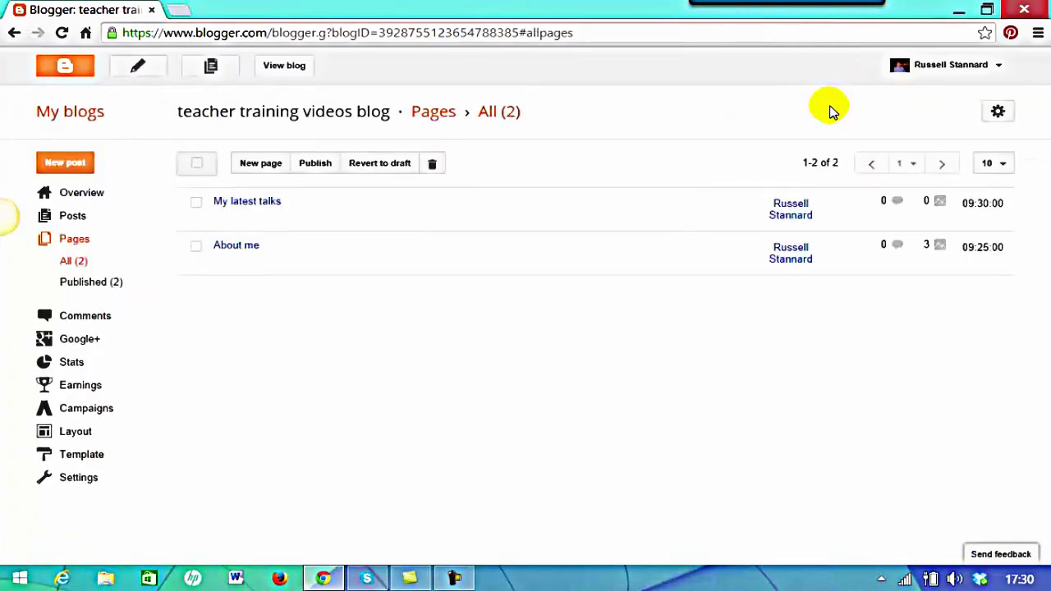
mouse_move(203, 210)
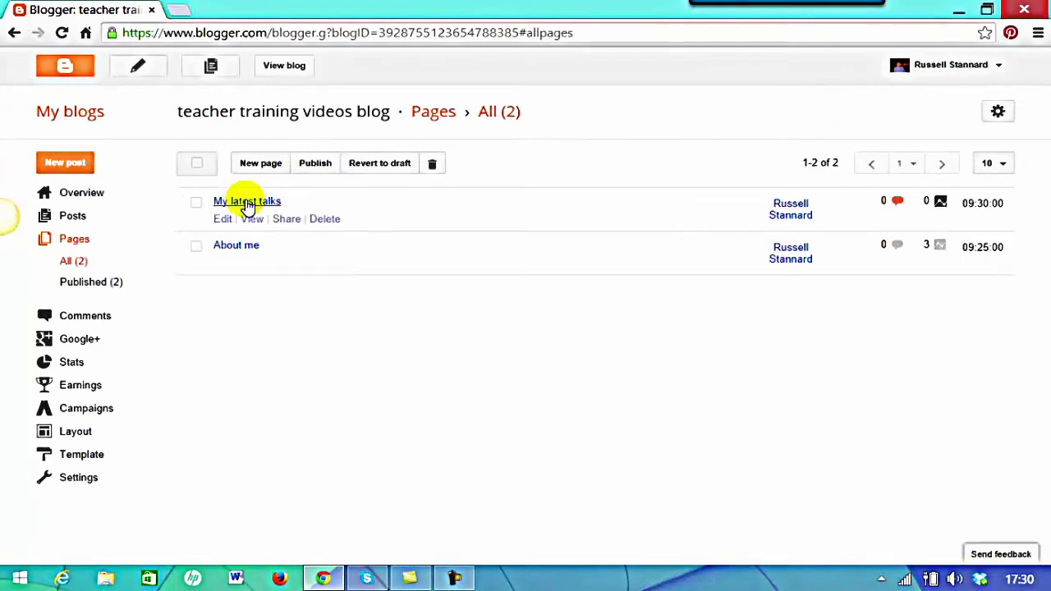
mouse_move(216, 259)
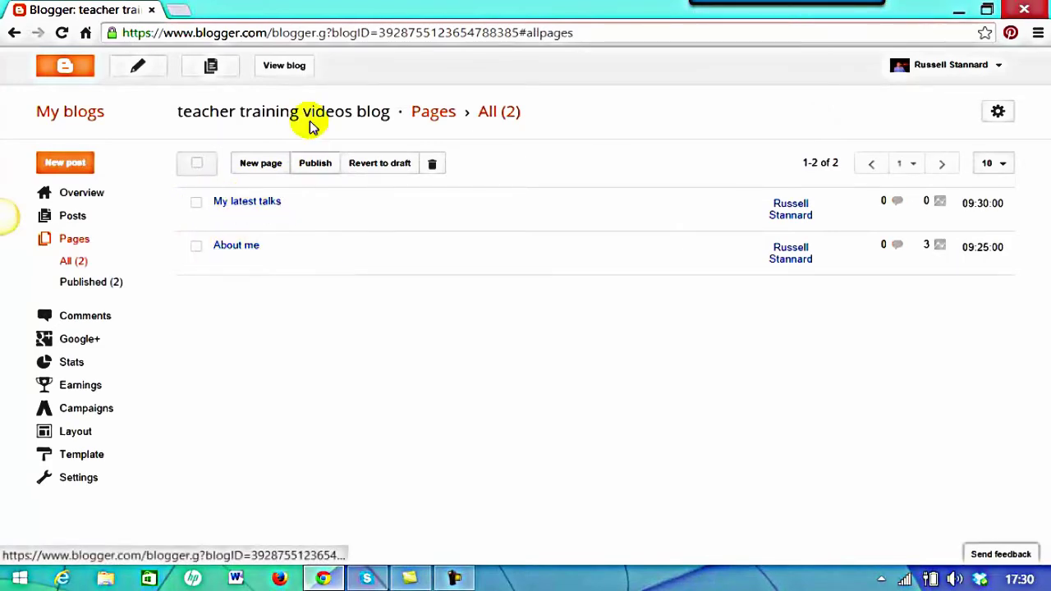
click(282, 69)
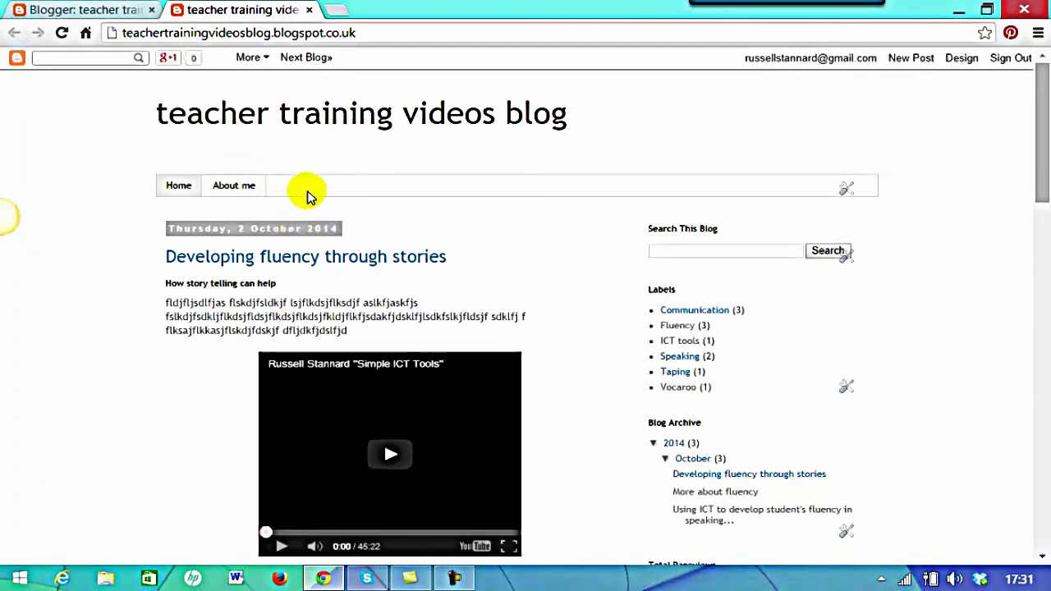
In the Pages gadget settings, tick My latest talks, reorder About me in the list, and save
click(847, 190)
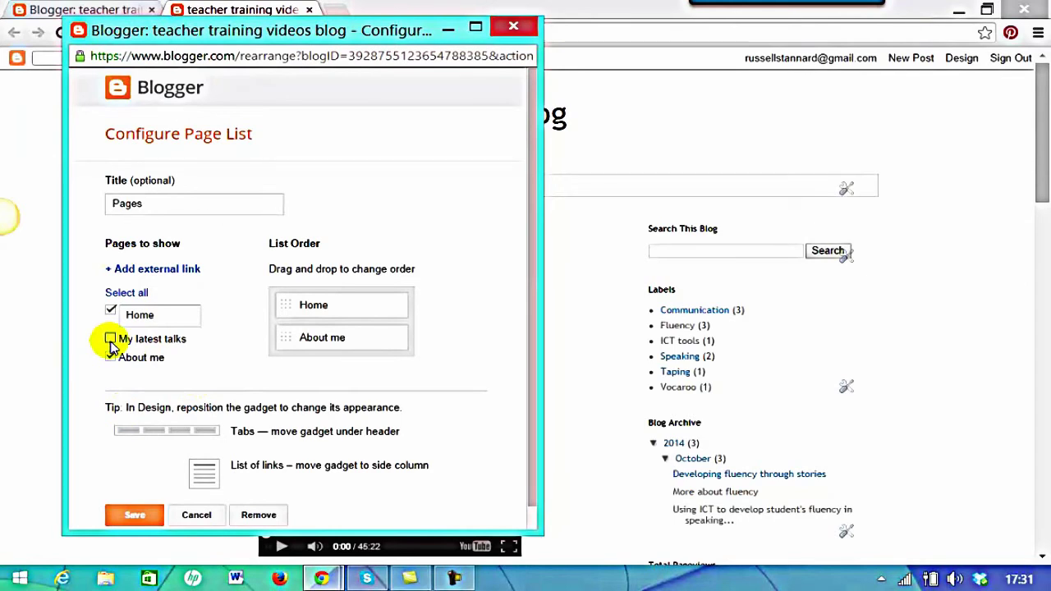
click(110, 339)
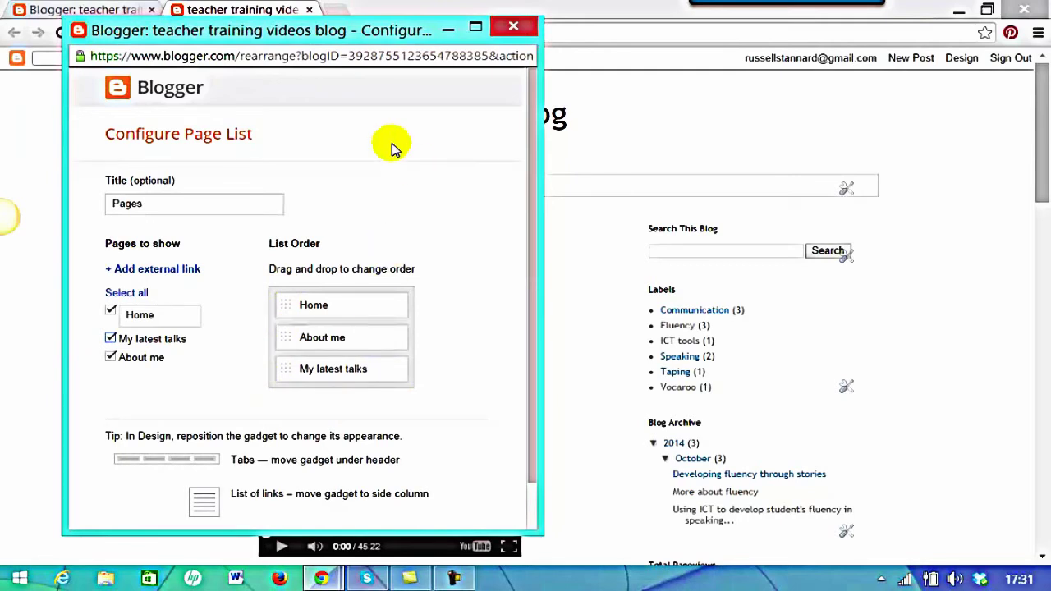
drag(535, 192, 536, 299)
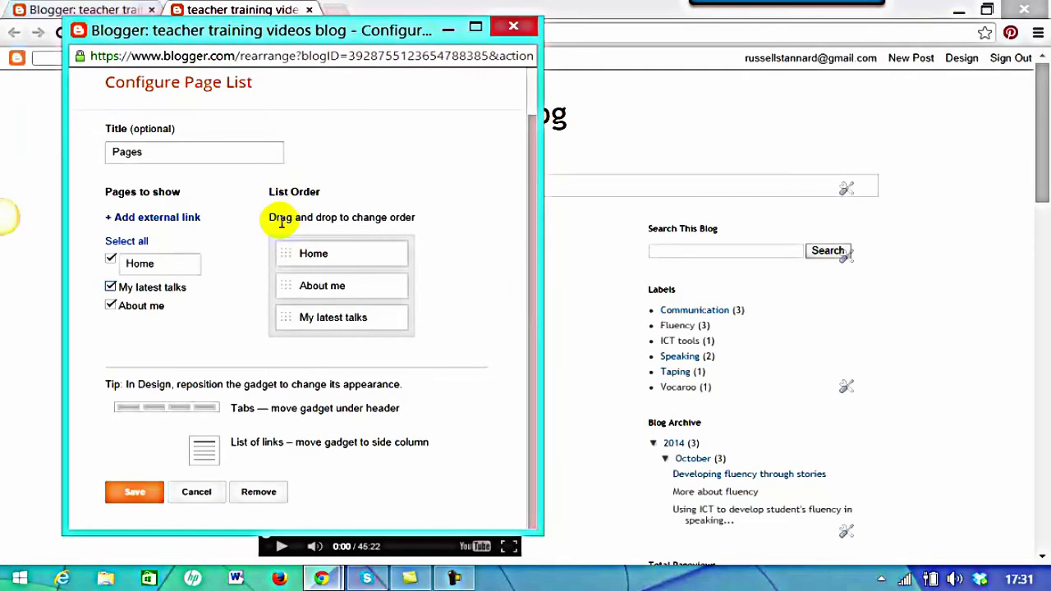
drag(305, 285, 329, 322)
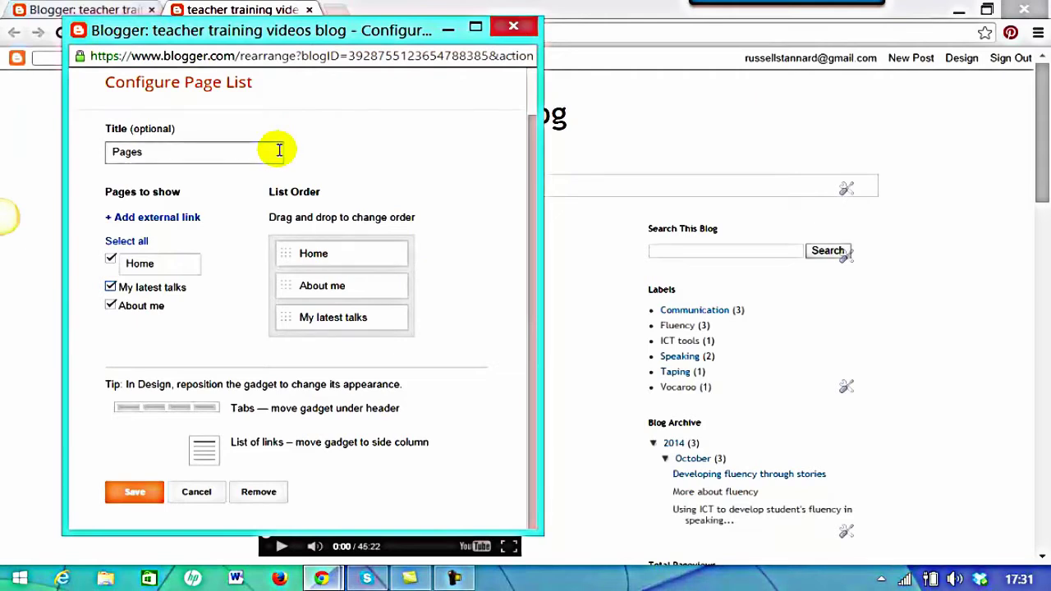
click(136, 492)
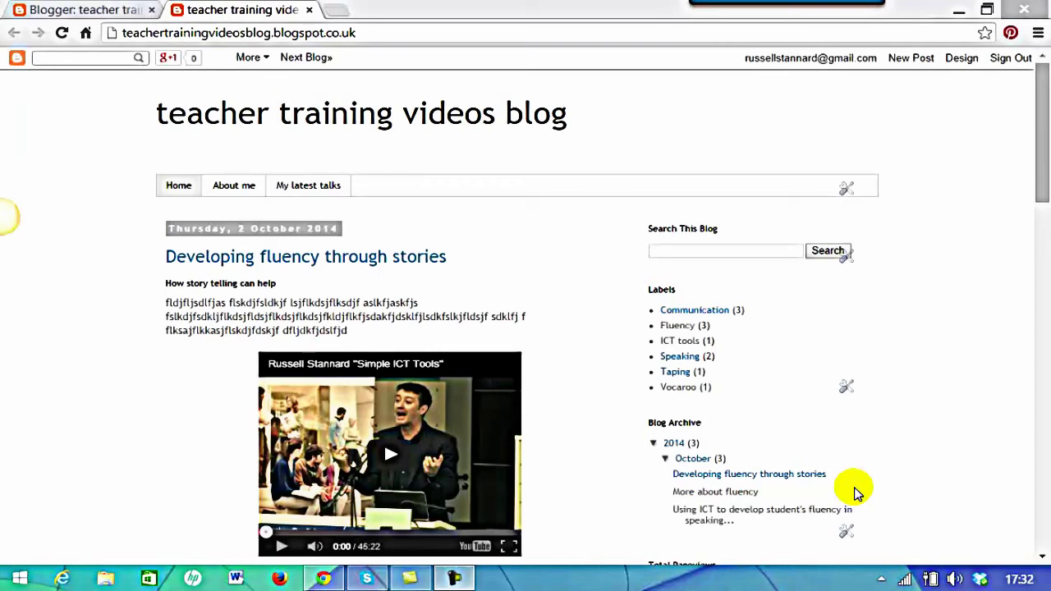
Return to the Blogger dashboard's blog list and open the teacher training videos blog's Settings
click(99, 9)
click(99, 10)
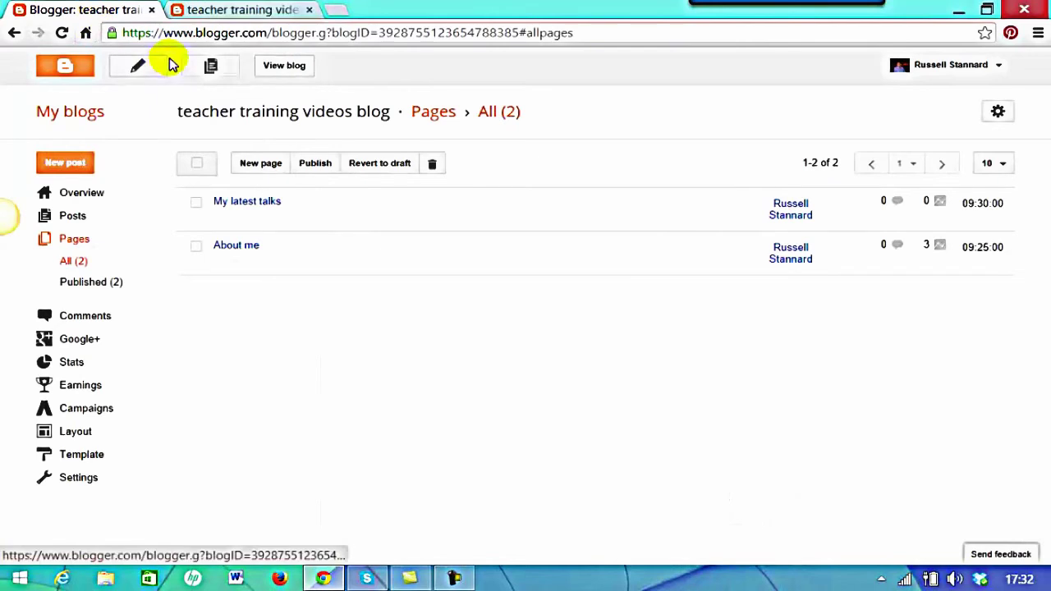
click(72, 112)
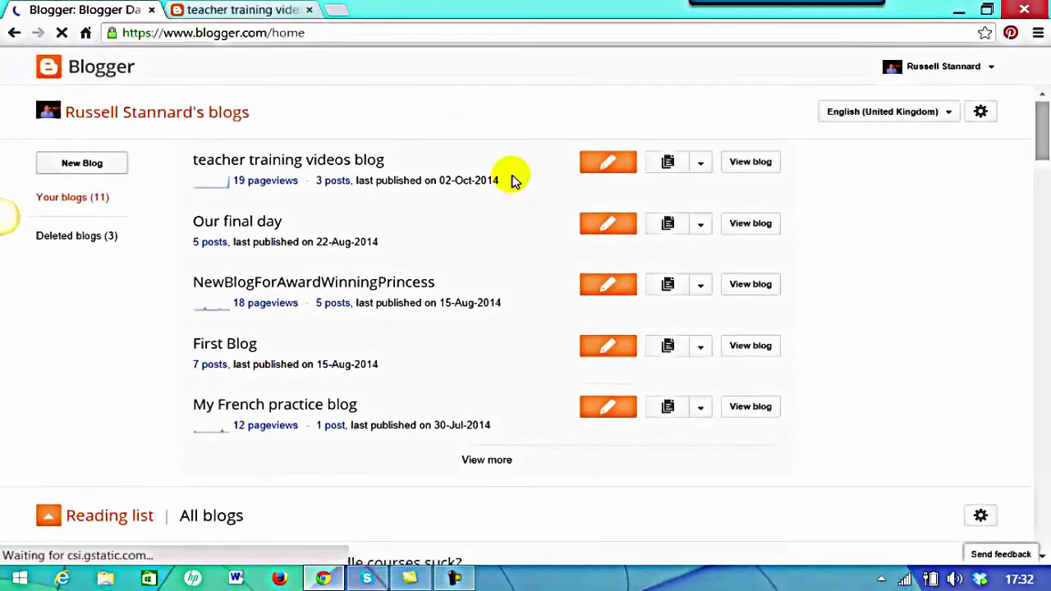
click(702, 161)
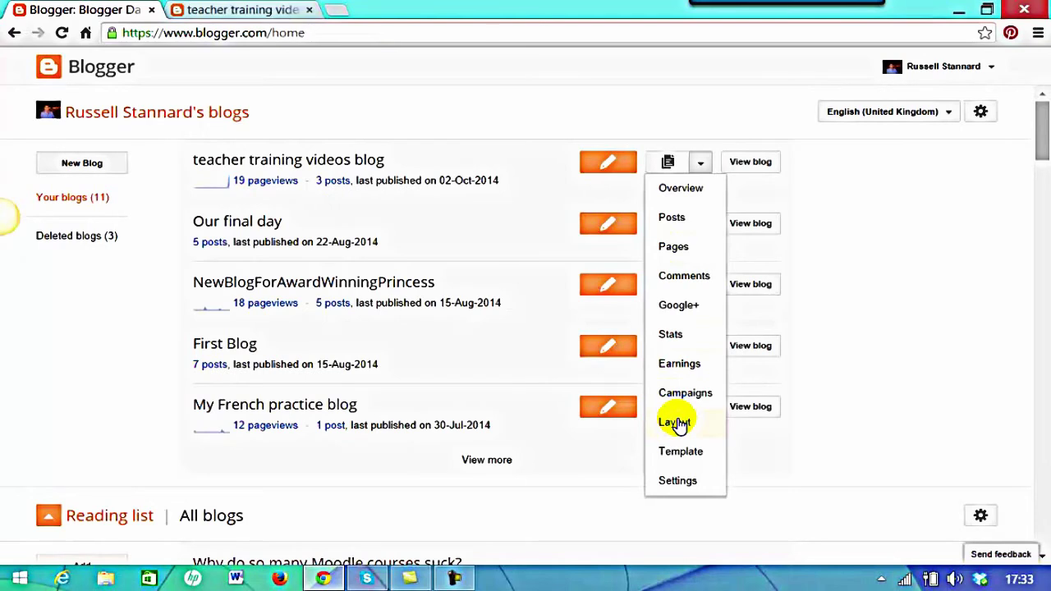
click(676, 481)
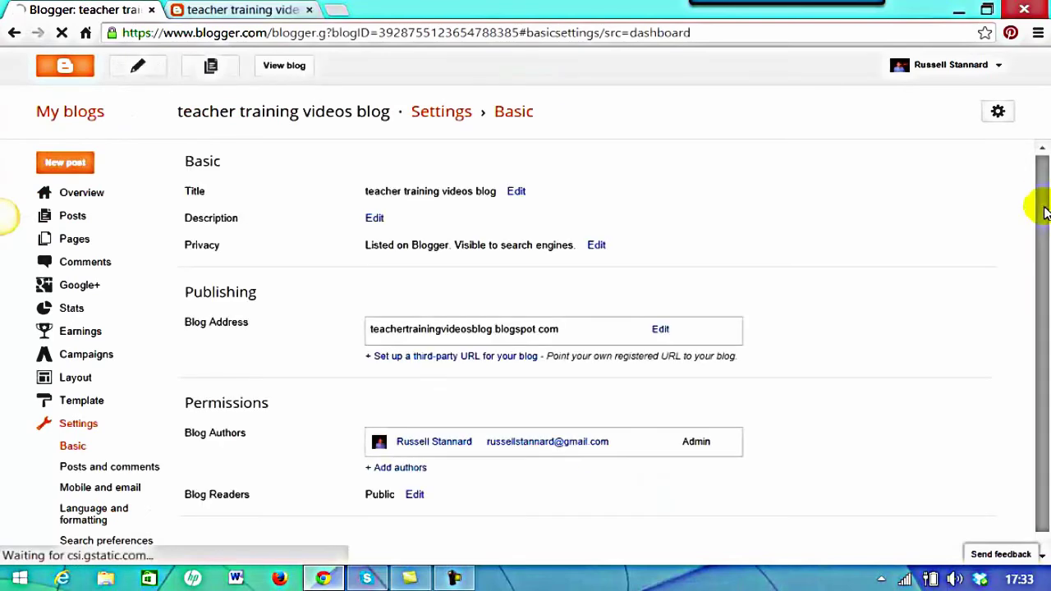
Look over the Other settings, then go back to the blog's Basic settings
drag(1046, 189, 1048, 267)
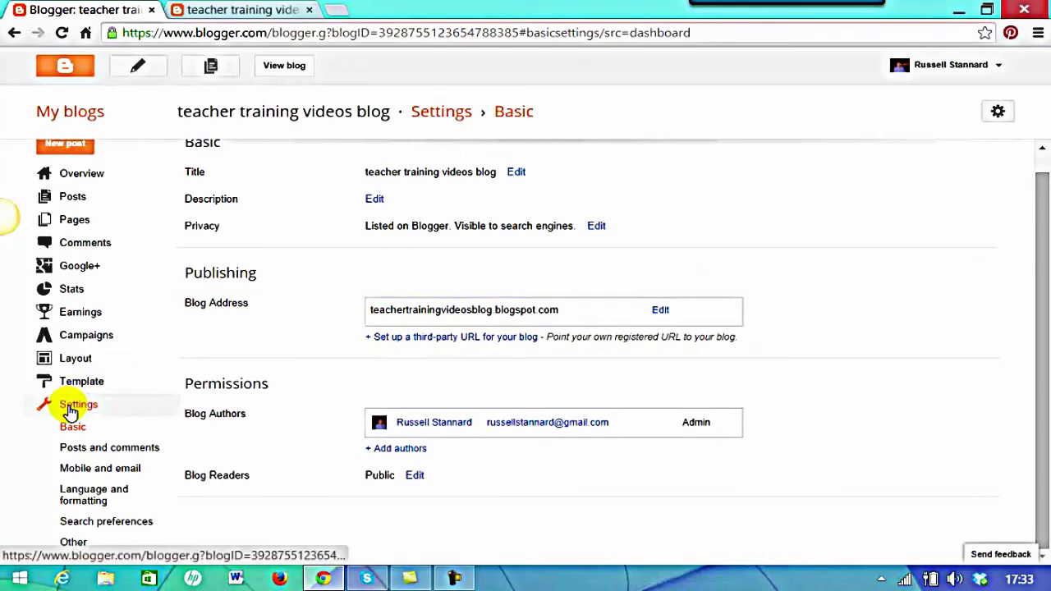
click(73, 544)
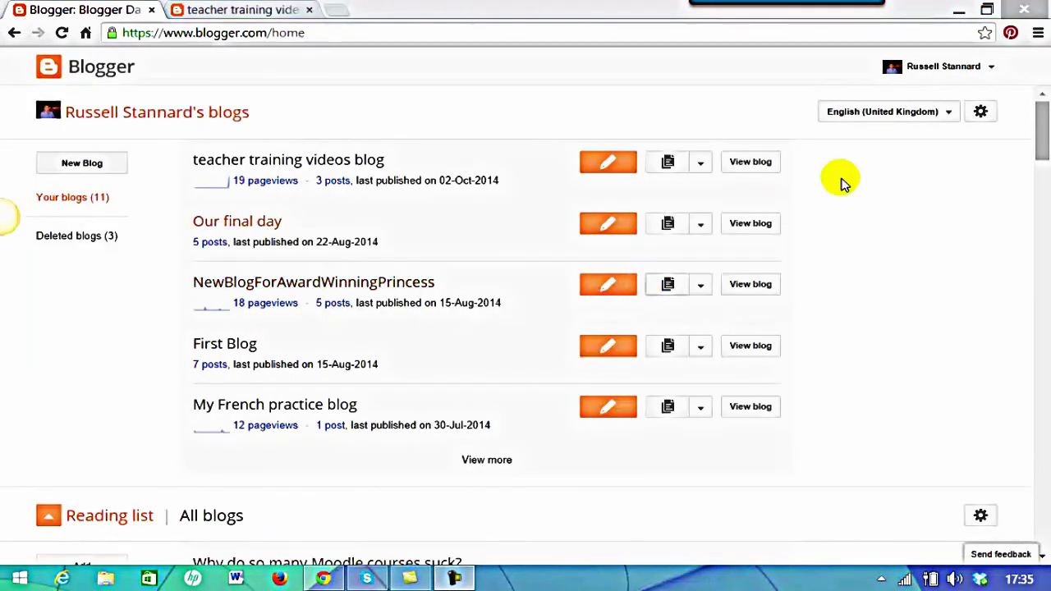
click(700, 170)
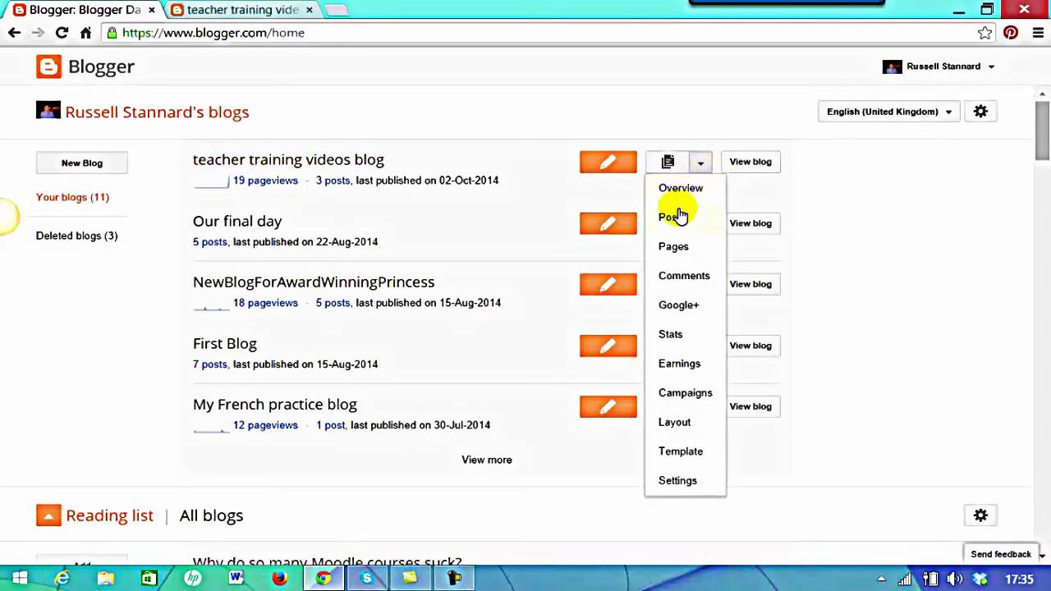
click(680, 481)
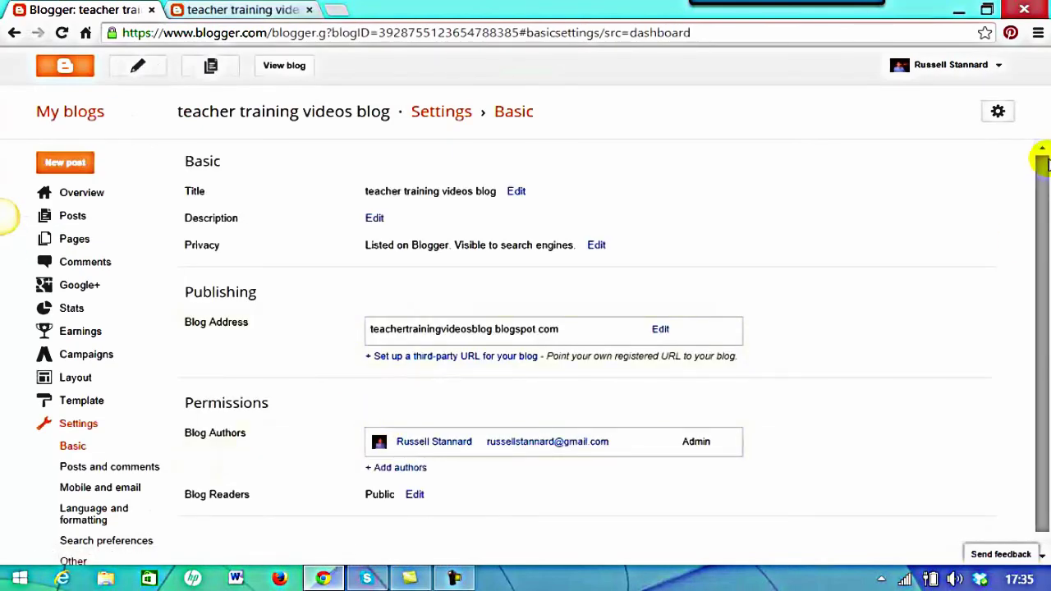
Open and cancel the Description editor, then open Privacy showing listing and search visibility both Yes
drag(1041, 164, 1041, 184)
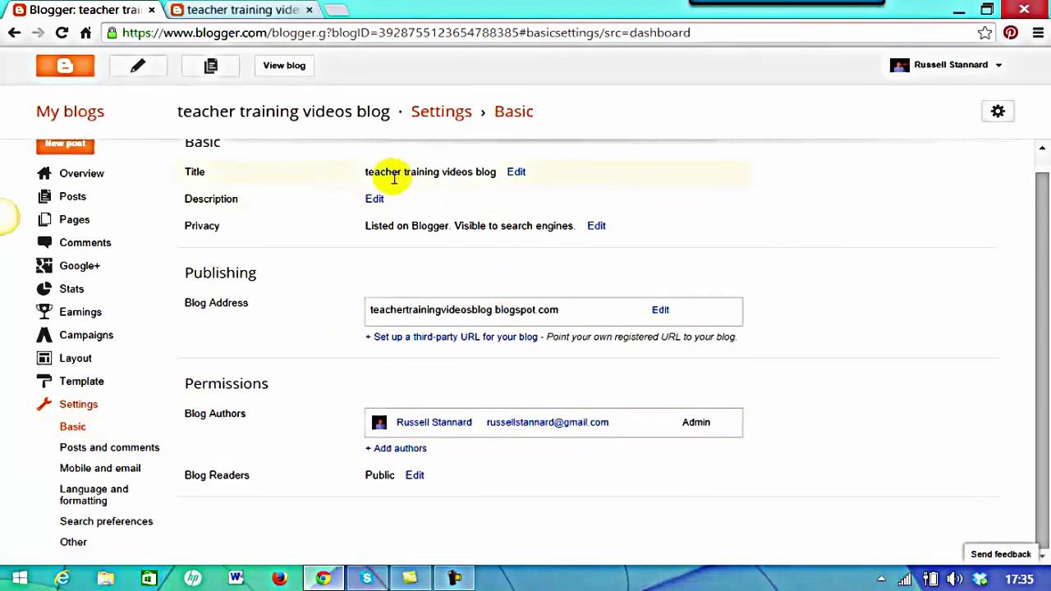
click(375, 198)
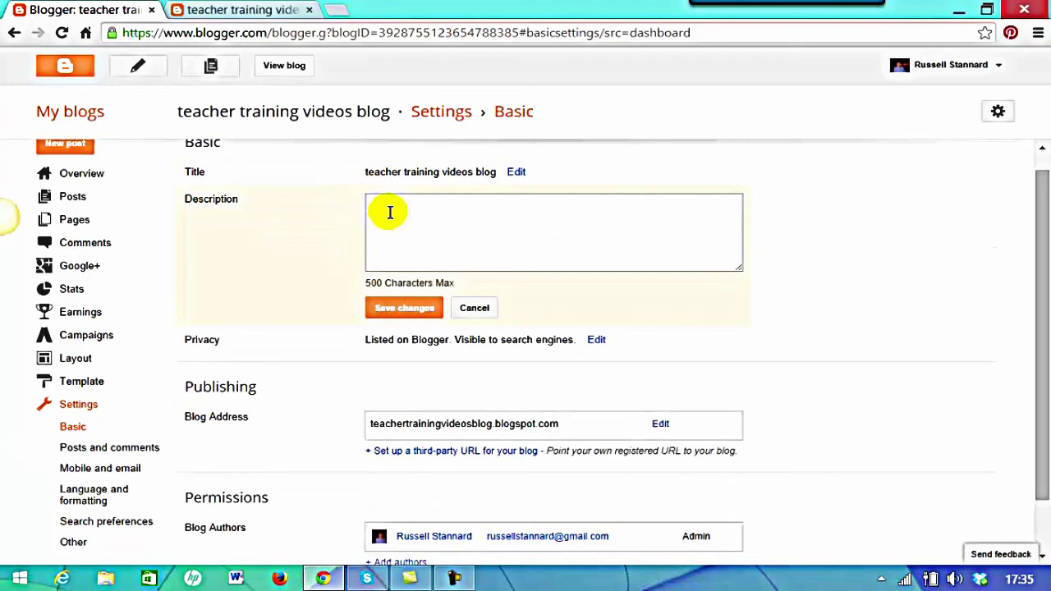
click(384, 213)
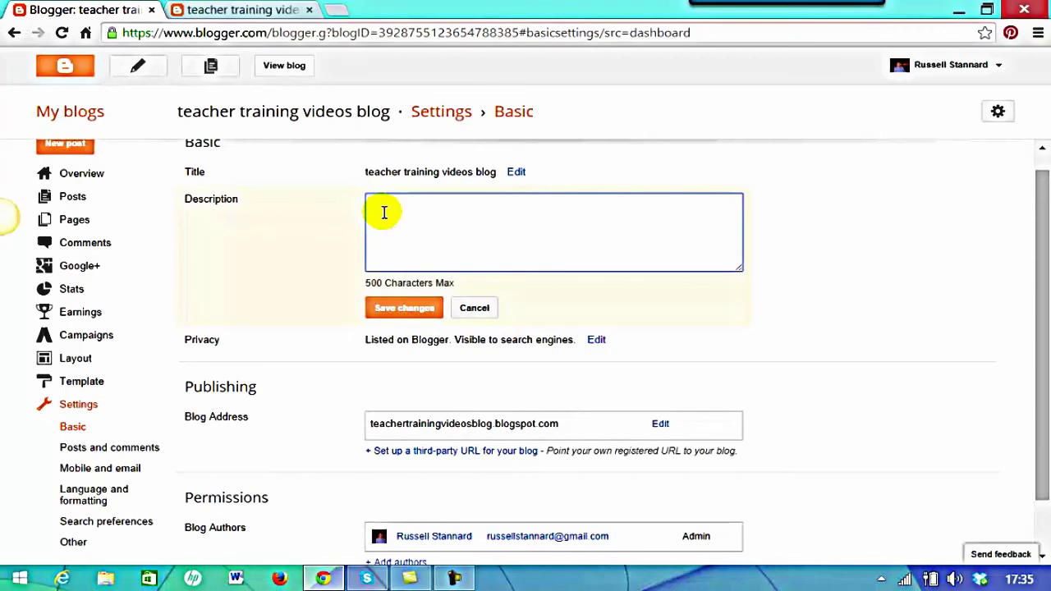
scroll(764, 188, down, 1)
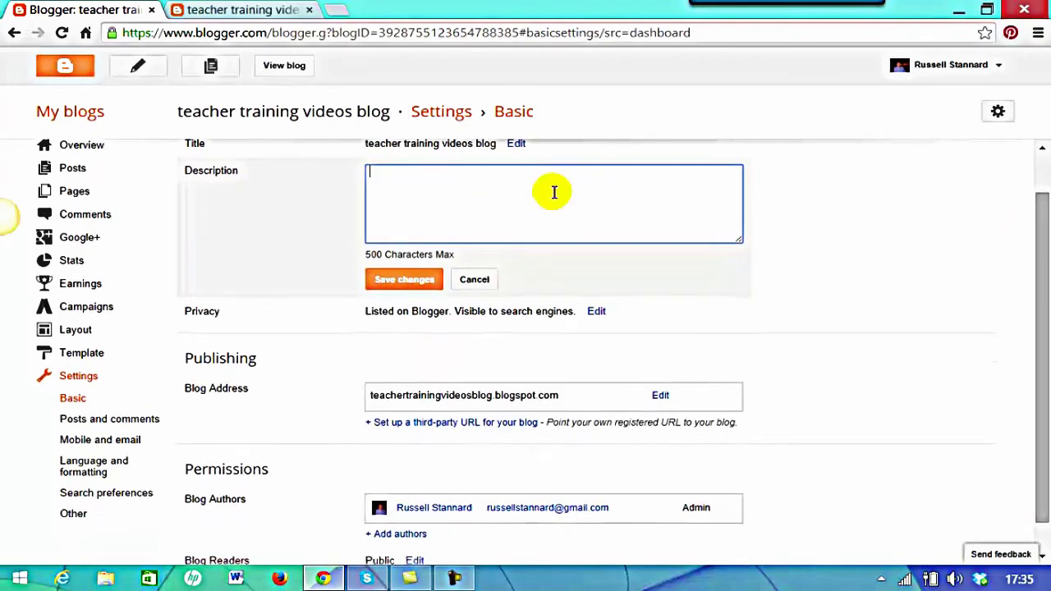
click(473, 279)
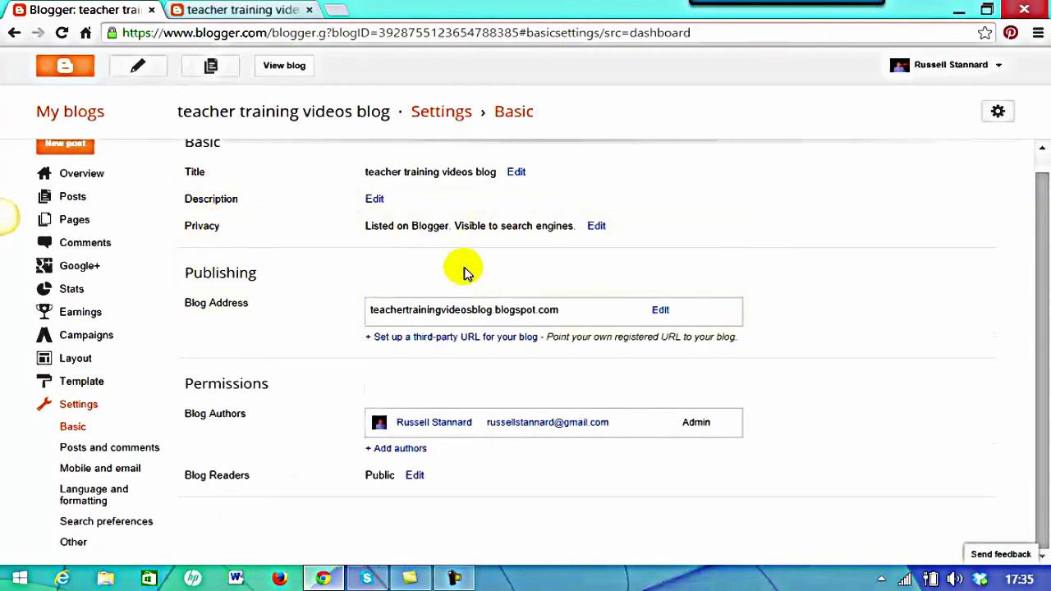
click(597, 226)
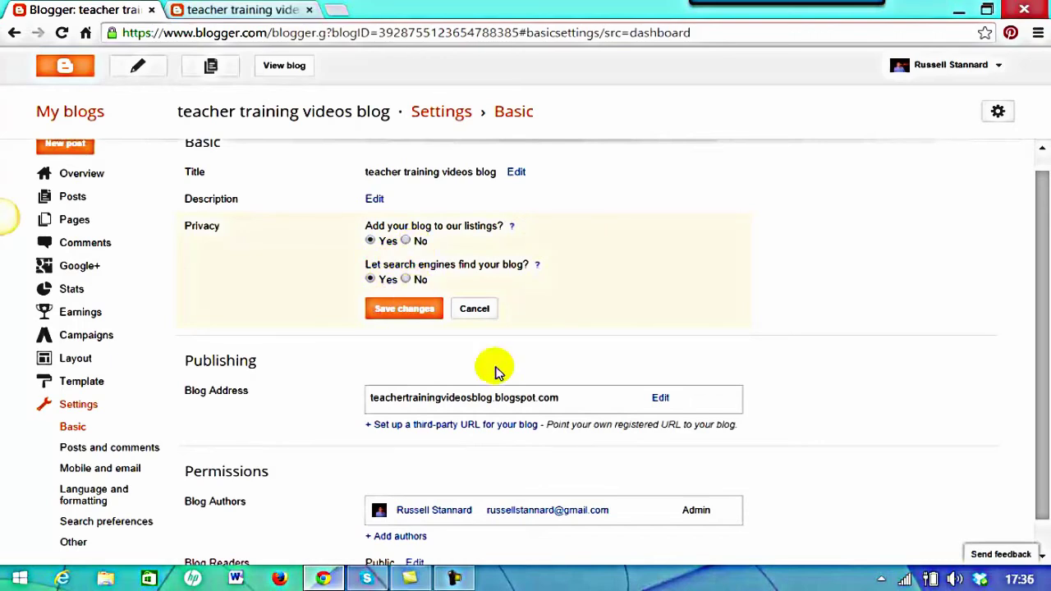
drag(1040, 207, 1047, 259)
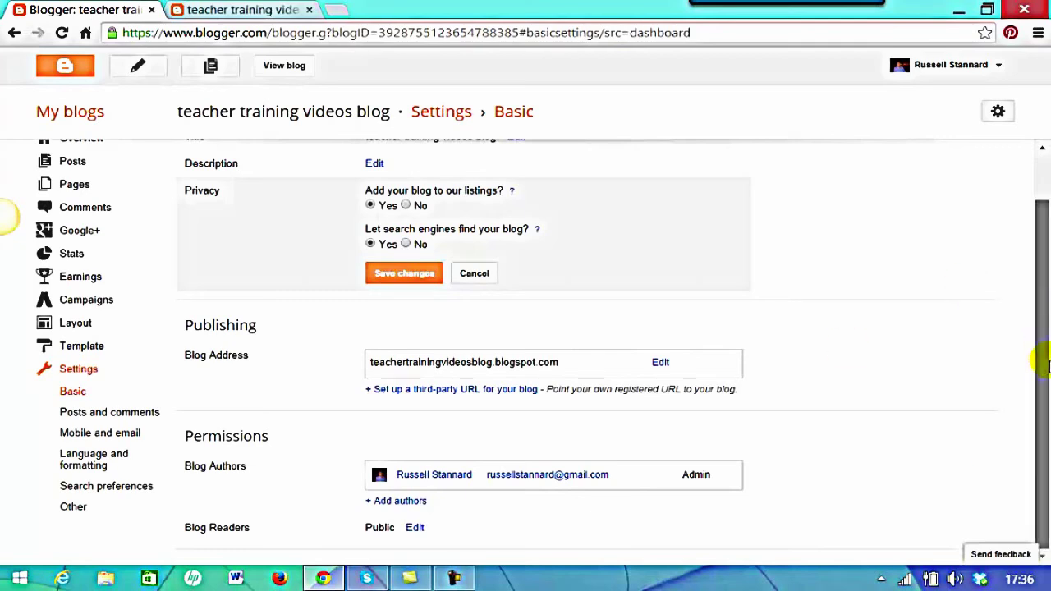
Add an author by entering the co-author's e-mail address and sending the invitation
click(398, 500)
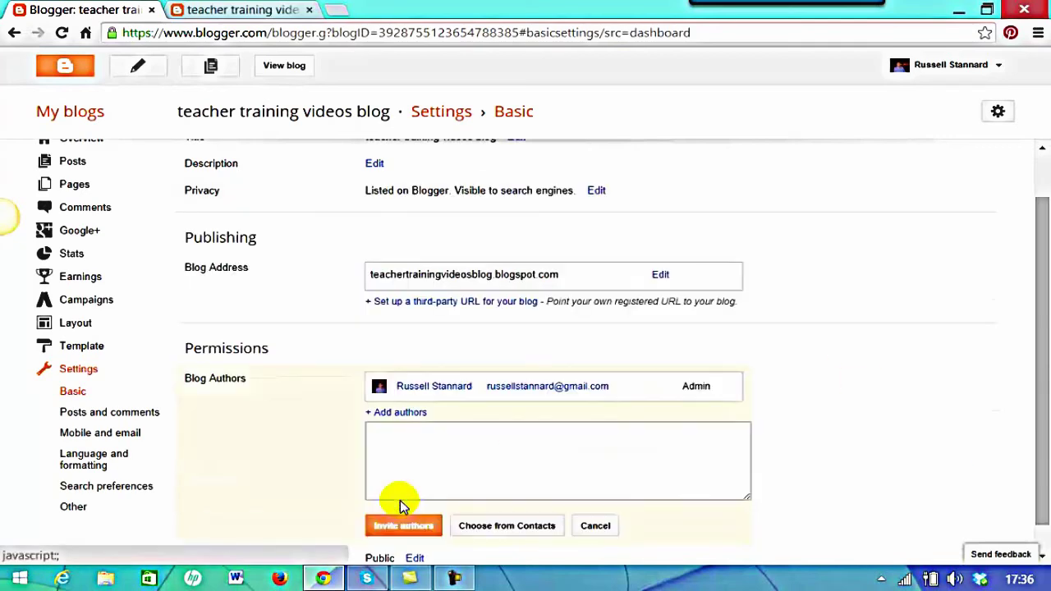
click(425, 451)
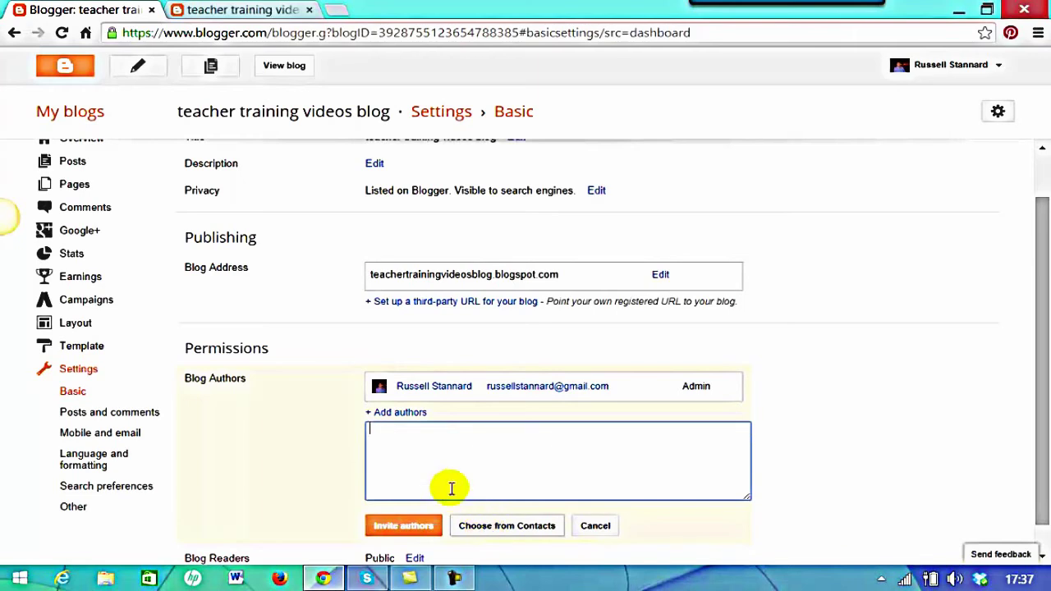
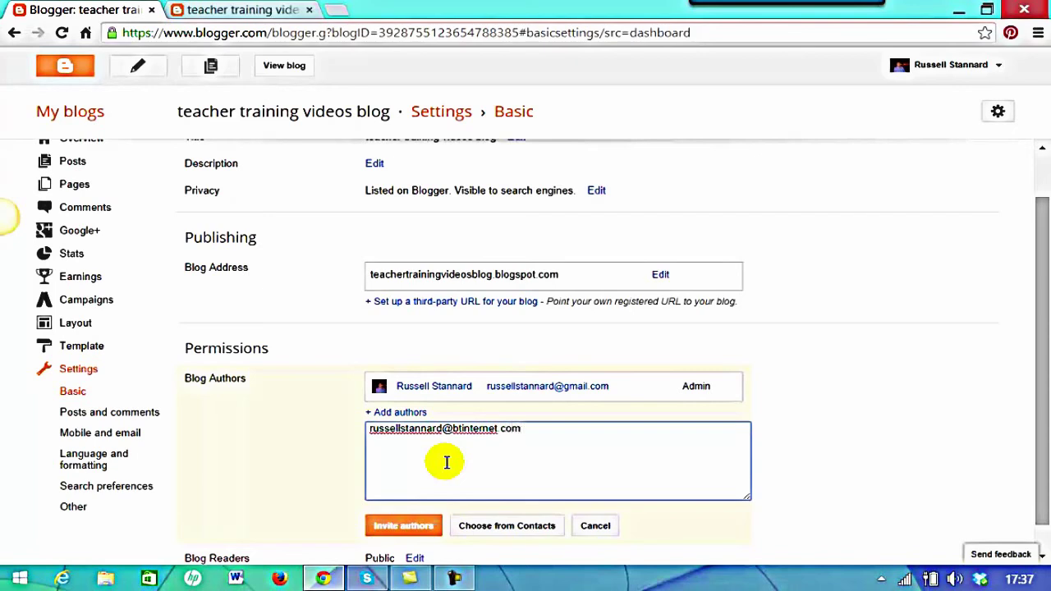
drag(1040, 321, 1045, 393)
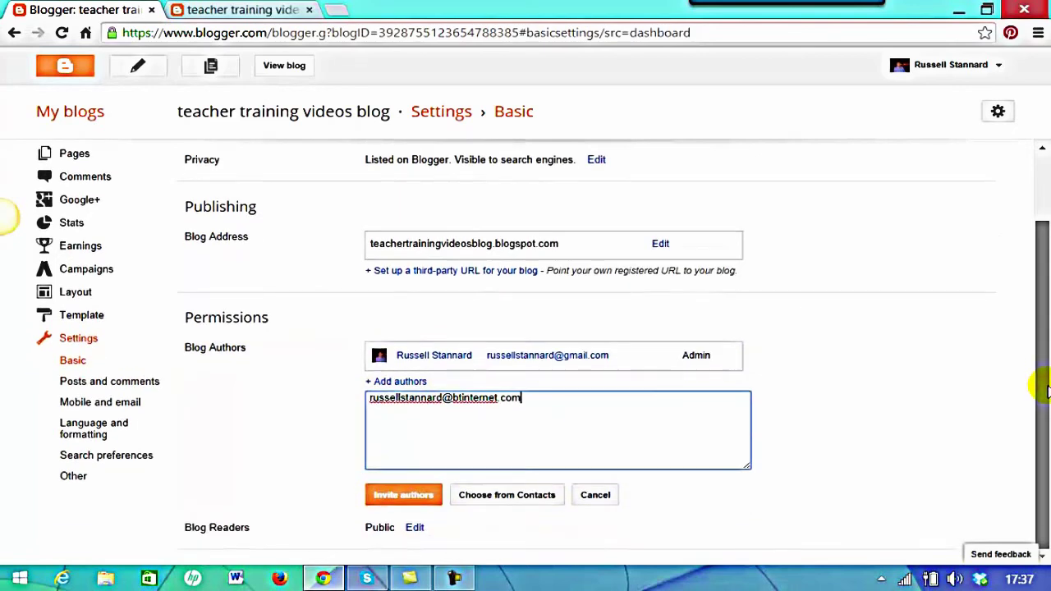
click(395, 497)
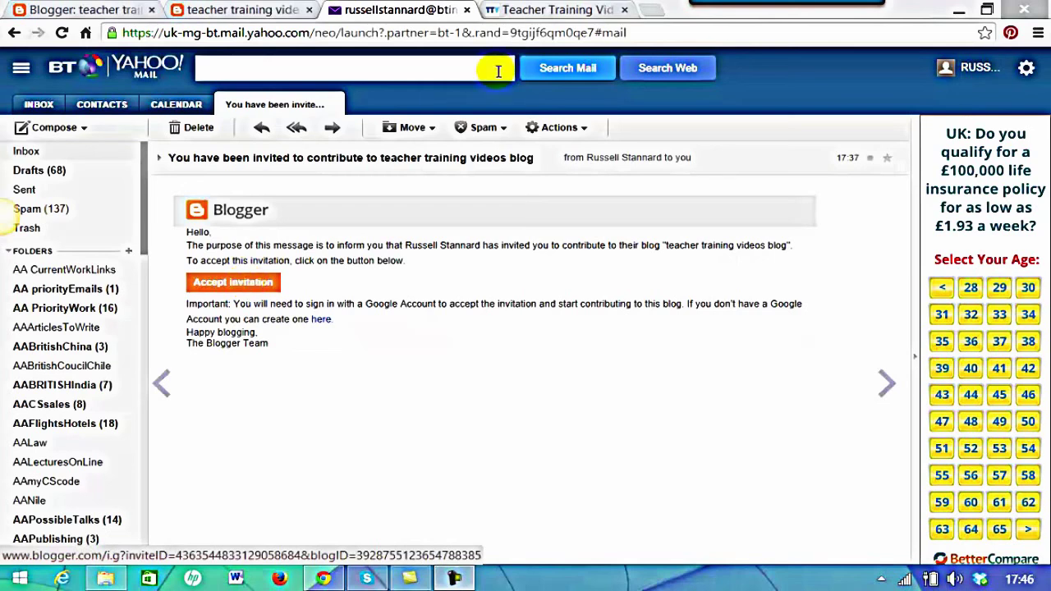
Switch to the Teacher Training Videos Blogs & Wikis page and click into its search box
click(532, 12)
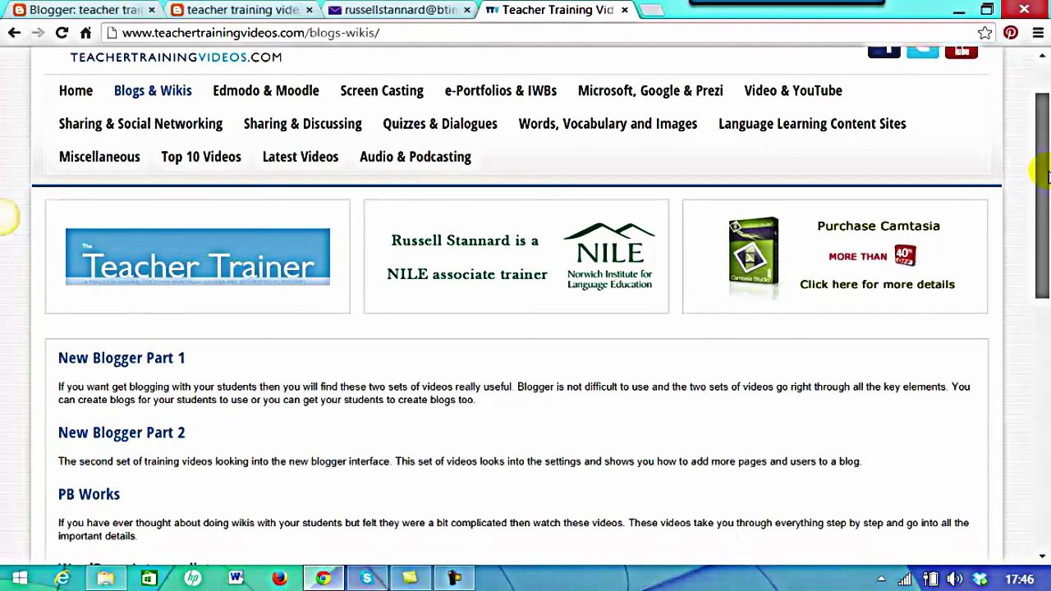
scroll(1040, 207, up, 1)
click(869, 84)
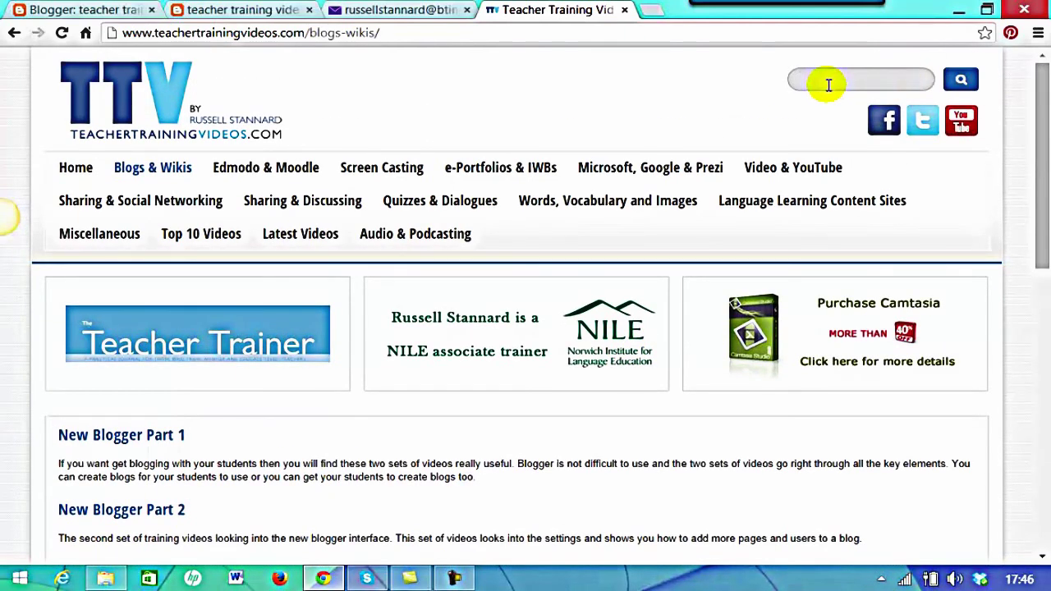